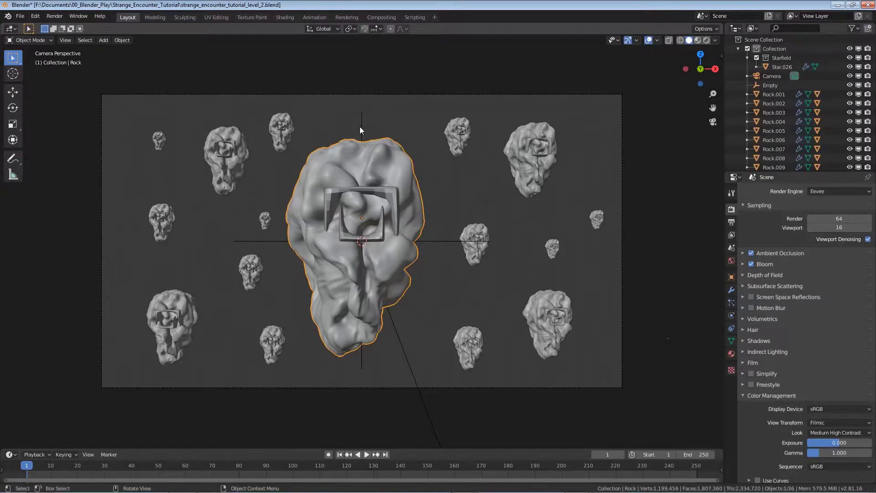
- Parent the large central rock to the empty using Object (Keep Transform), and leave only the empty selected
shift+click(362, 130)
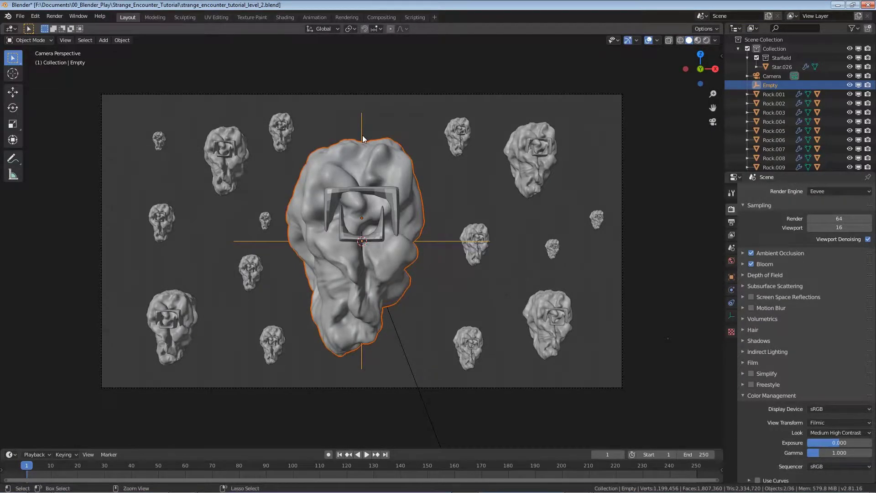
key(ctrl+p)
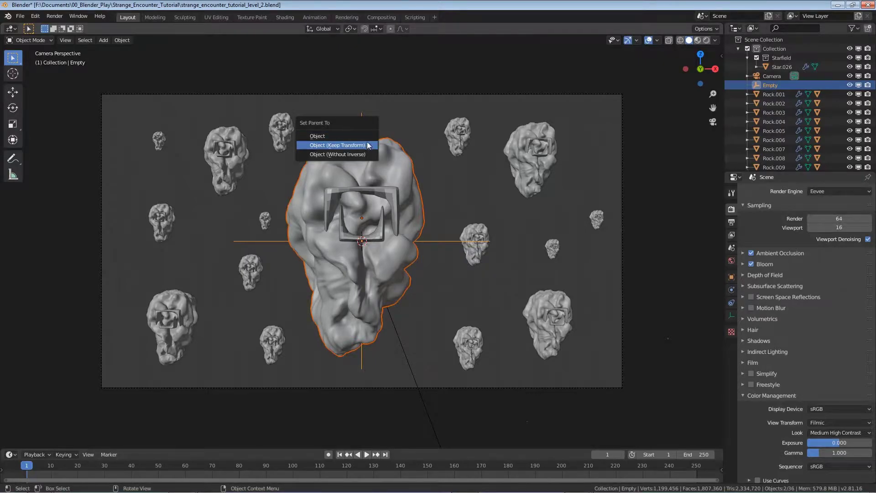
click(363, 143)
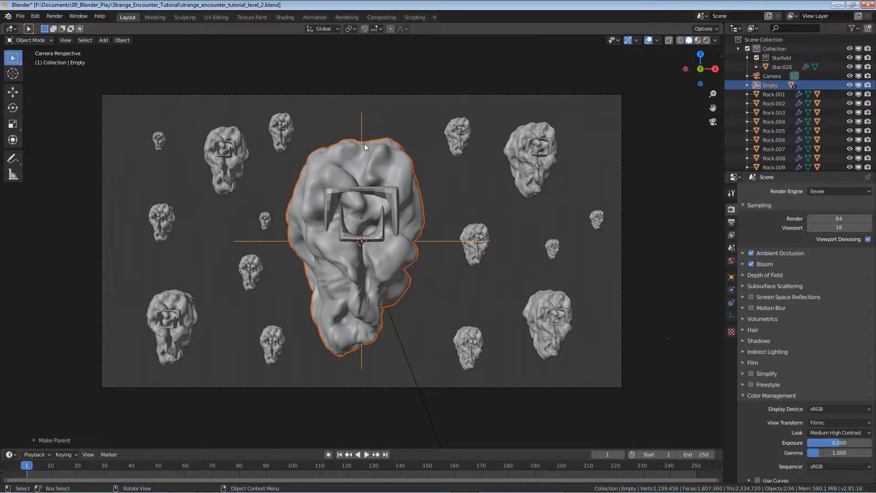
click(360, 124)
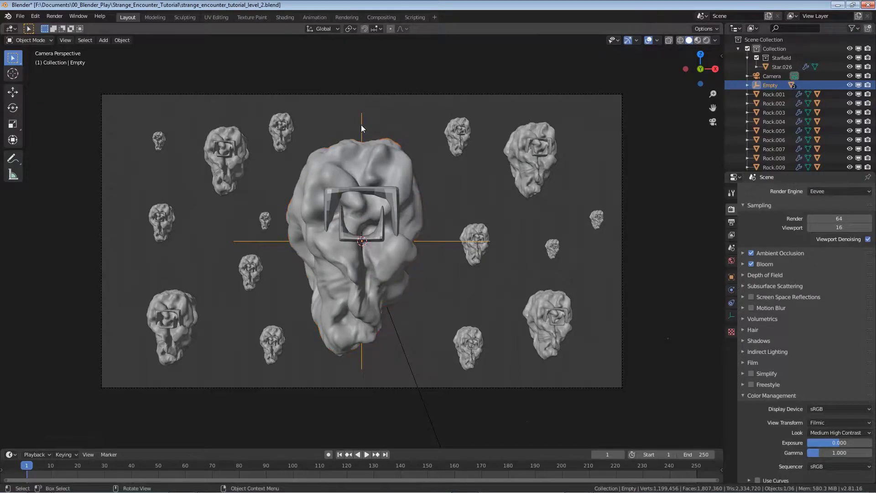
key(g)
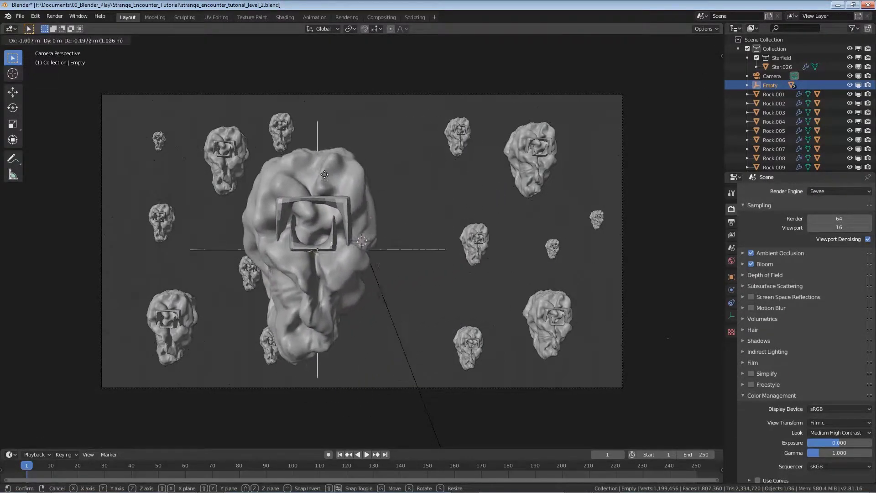
right_click(386, 156)
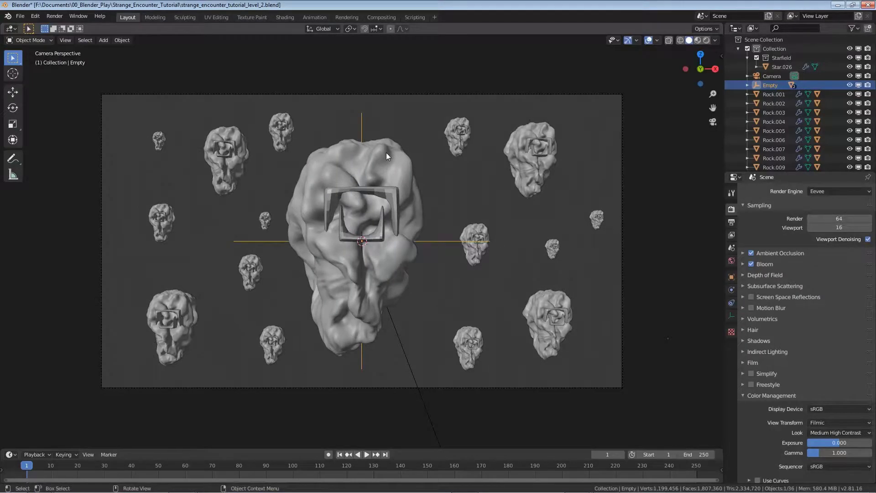
- Switch the viewport to rendered shading and display the empty's transform values in the sidebar
key(z)
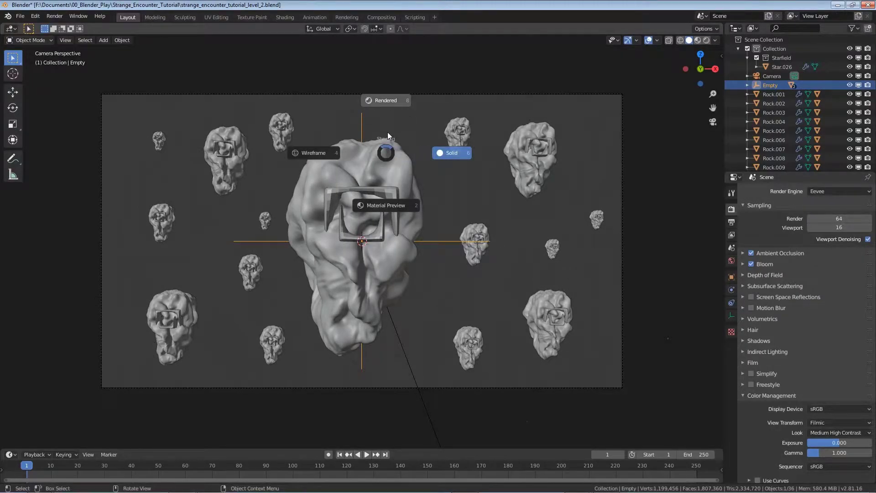
click(385, 100)
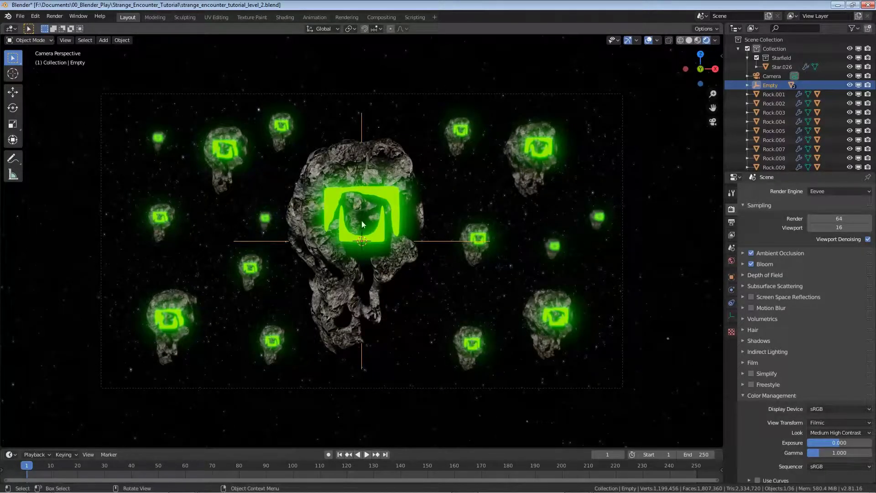
key(n)
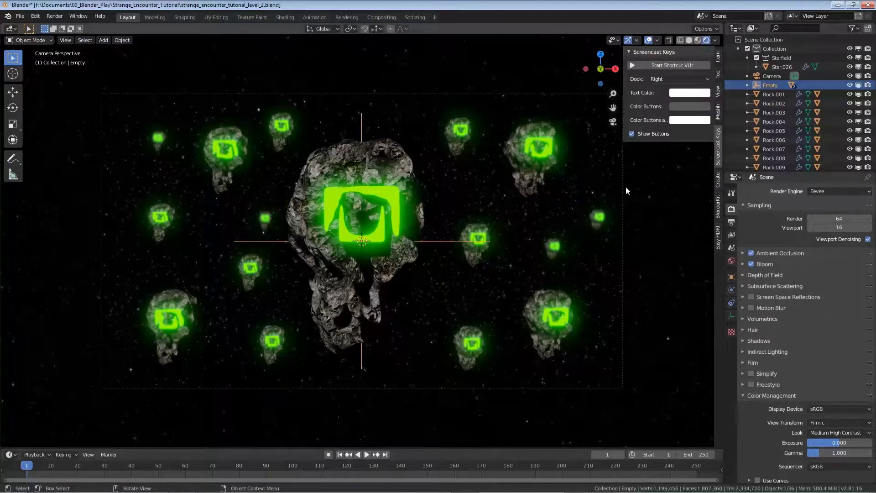
click(718, 59)
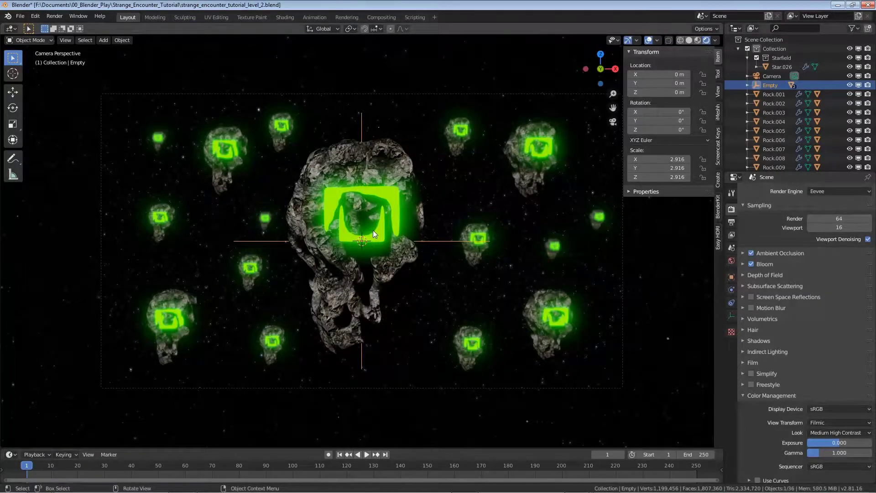
- Pose the empty at about X -1.43 m, Z 0.06 m, rotated -0.5°, 1.6°, 5.9°, and keyframe its location and rotation at frame 1
key(g)
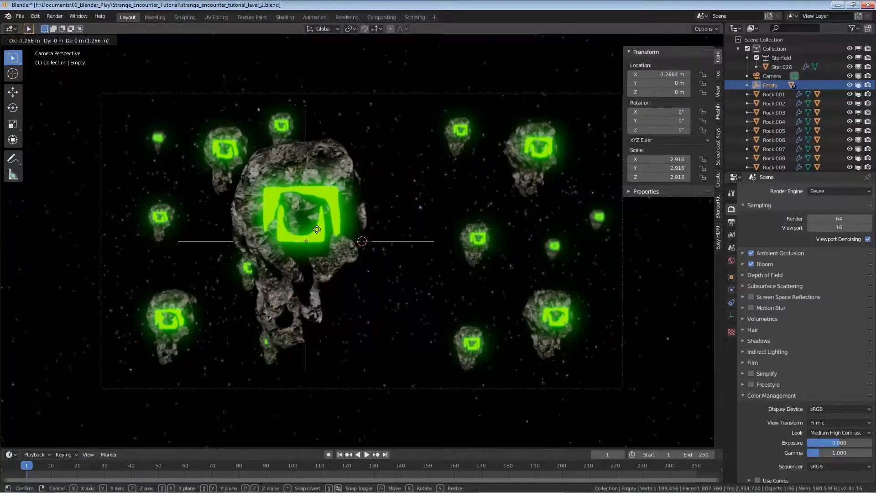
click(317, 229)
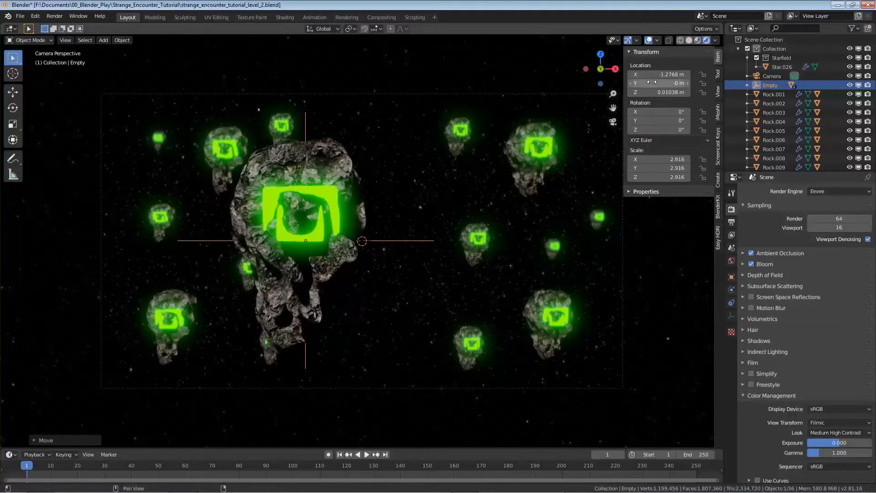
drag(659, 129, 657, 112)
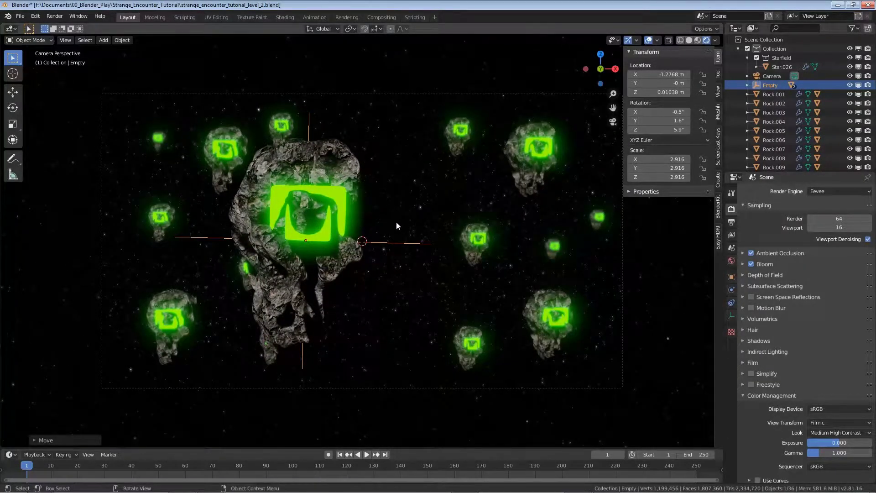
key(g)
click(385, 236)
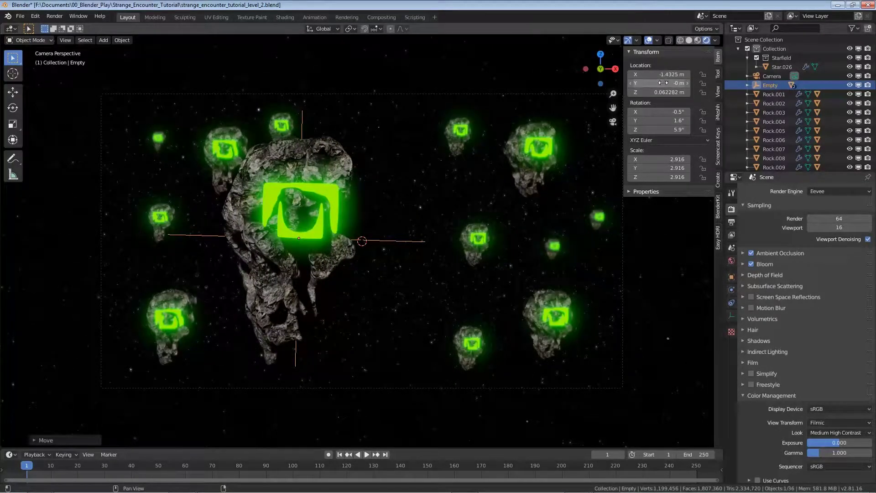
key(i)
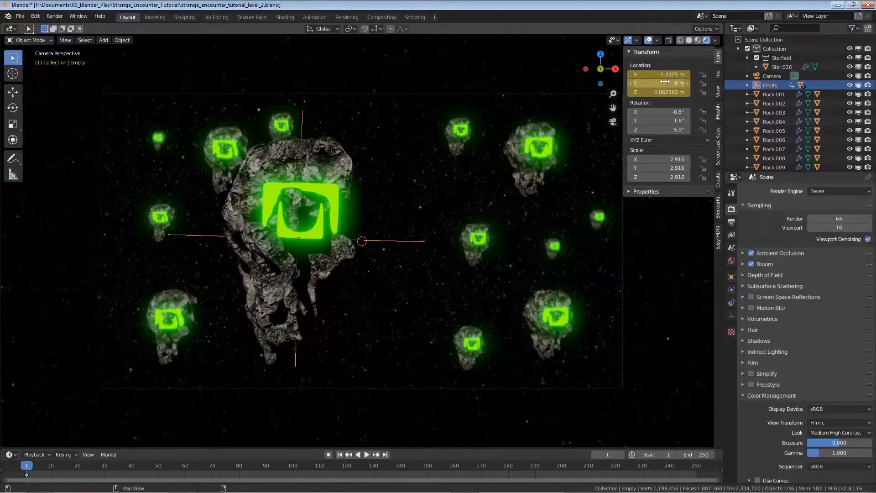
key(i)
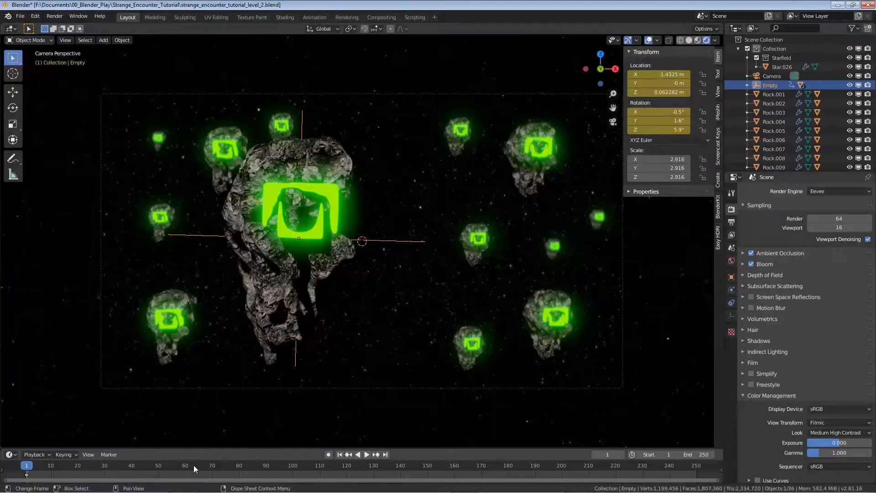
- Set the current frame of the animation to 125
drag(193, 464, 325, 470)
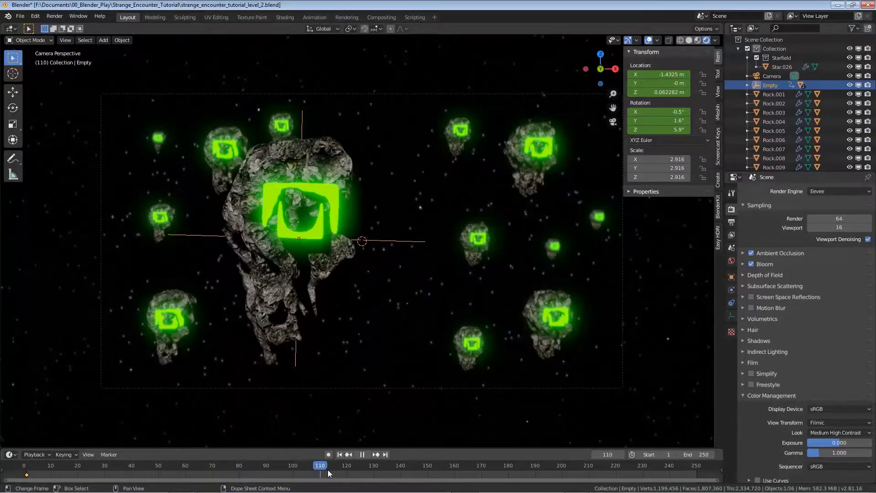
key(space)
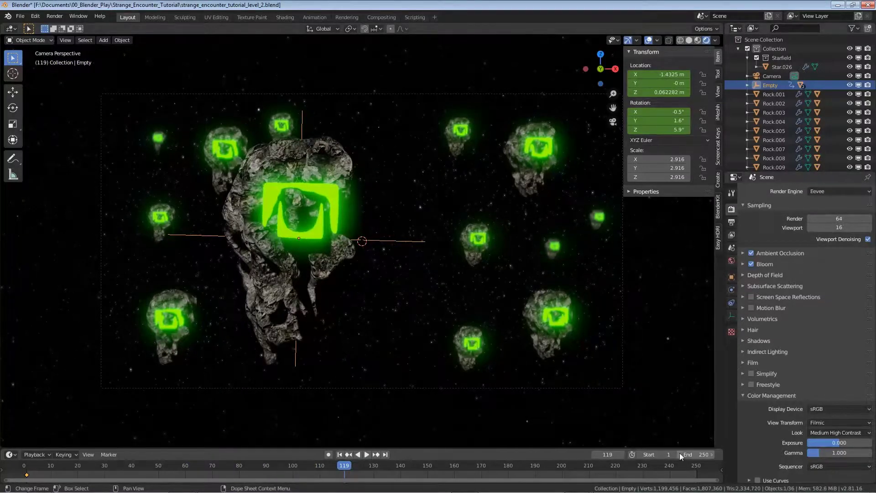
click(610, 454)
text(125)
key(Return)
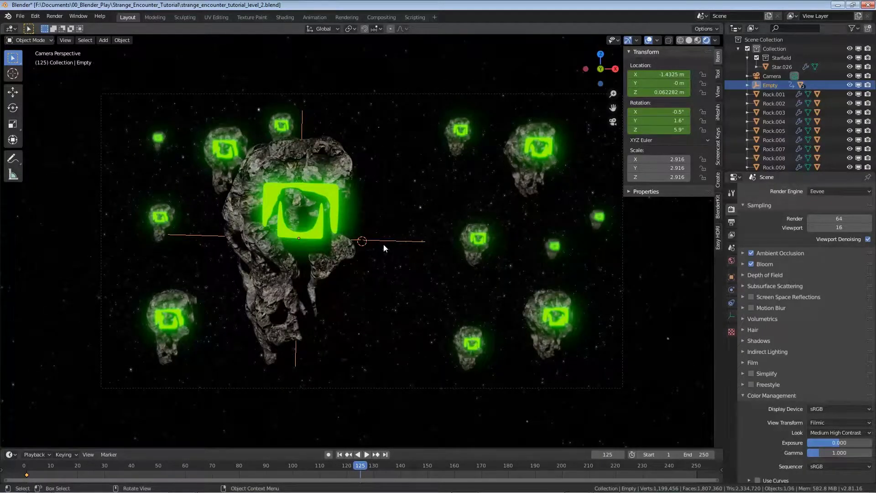
- Pose the empty at about X 1.92 m, Z 0.23 m, rotated -2.5°, -7°, -12.9°, and keyframe its location and rotation at frame 125
key(g)
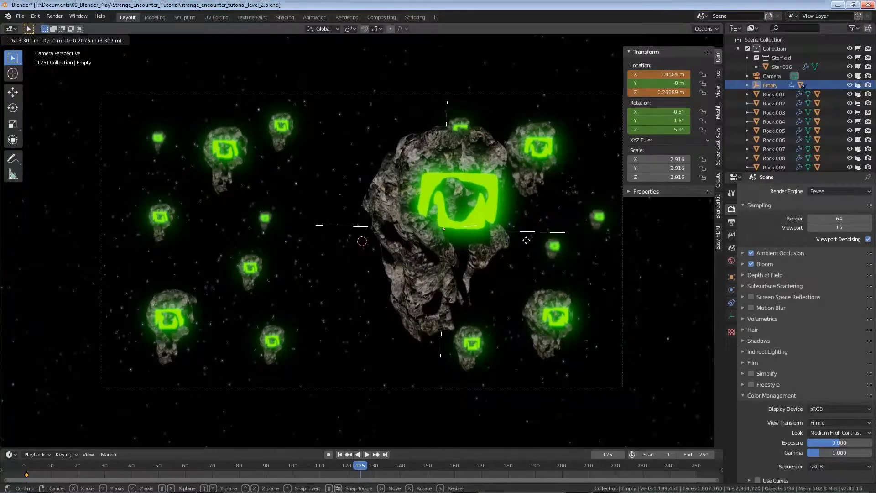
click(526, 241)
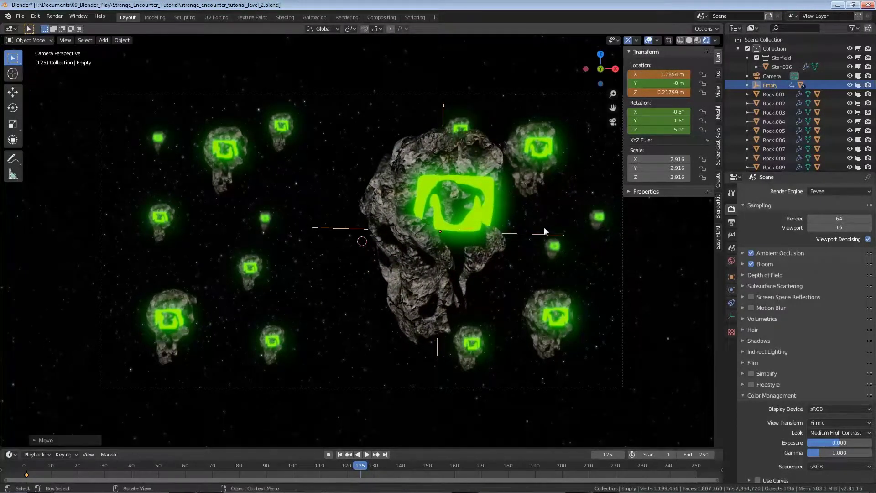
drag(661, 130, 638, 121)
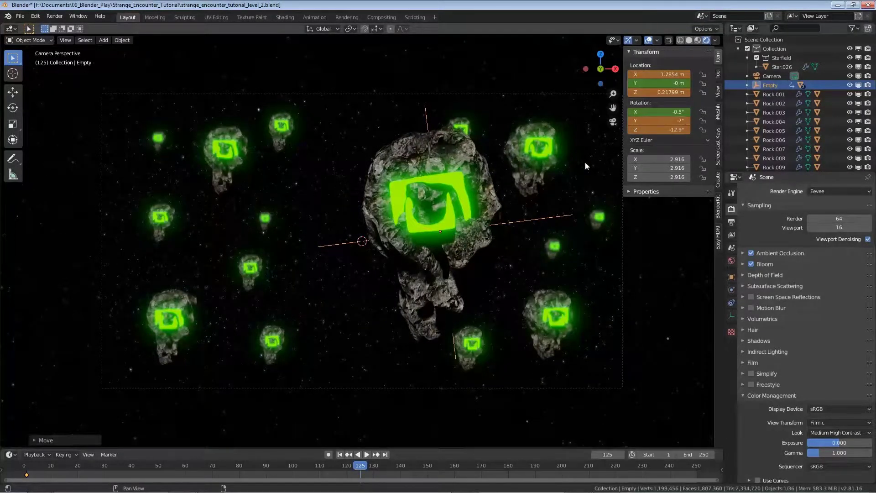
key(g)
click(490, 237)
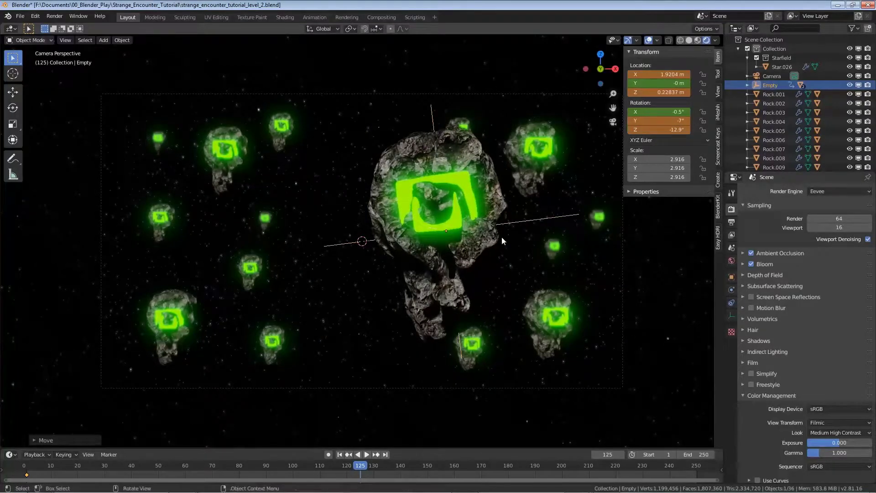
drag(655, 113, 646, 113)
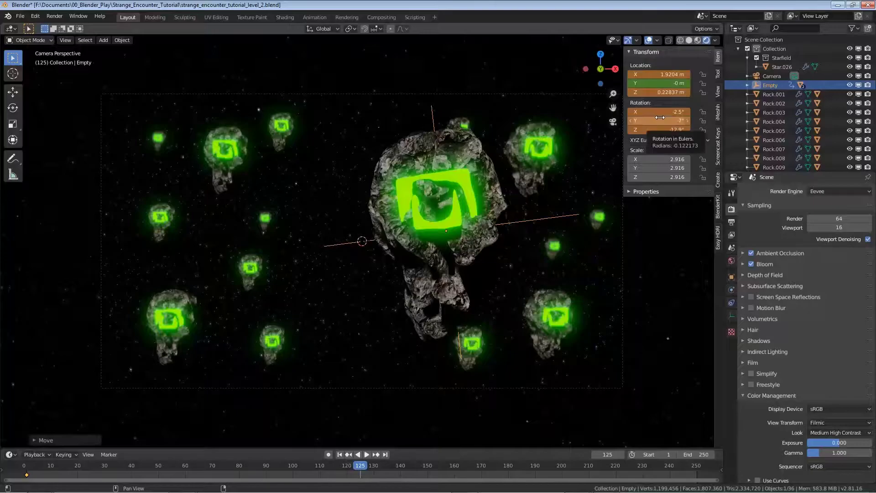
key(i)
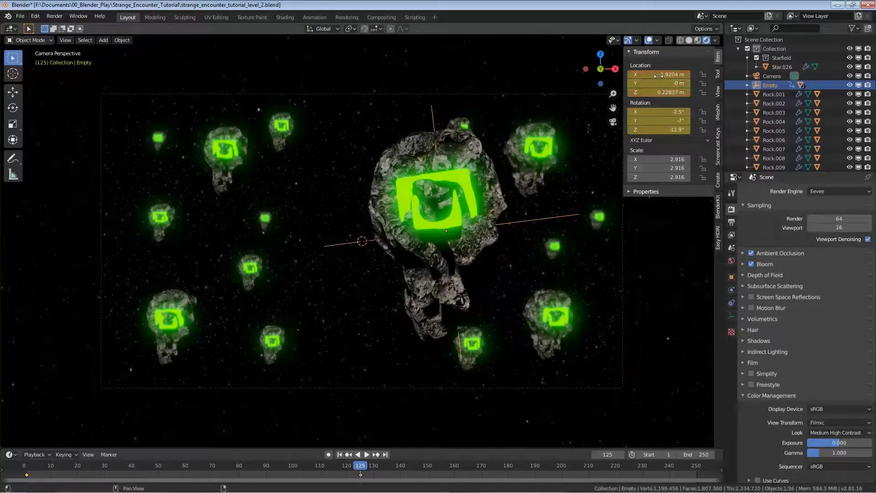
- Play the animation from the first frame to check the rock's motion between the two keyframes
click(339, 455)
key(space)
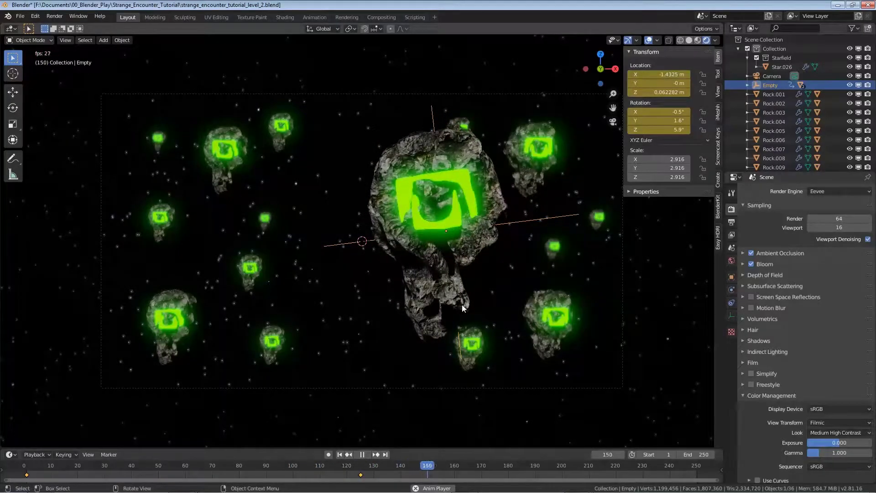
key(space)
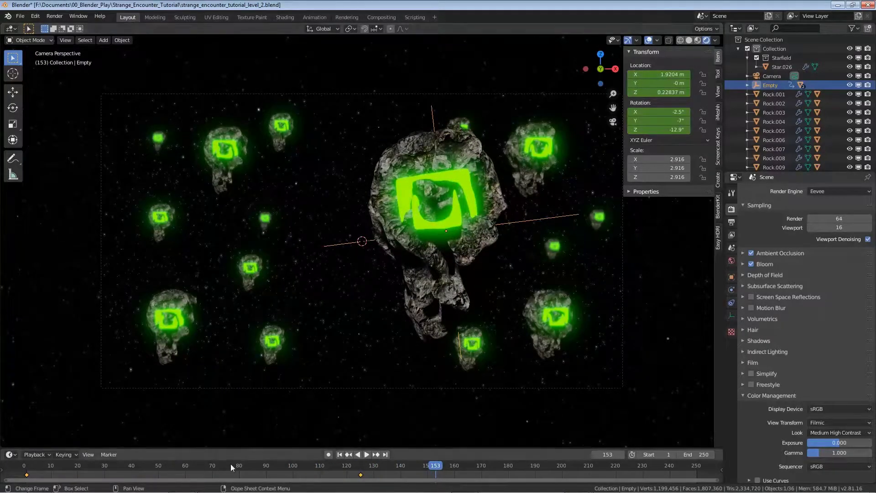
- Duplicate the empty's frame 1 keyframe and place the copy at frame 250
click(256, 469)
key(shift+d)
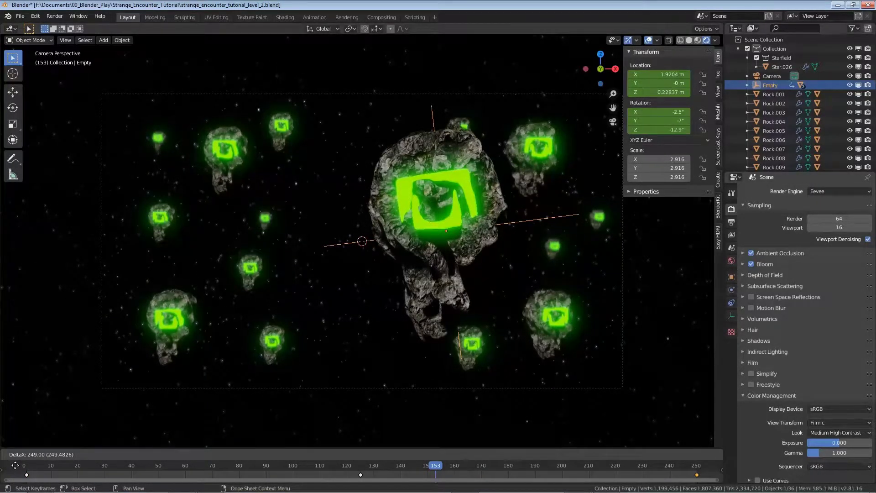
click(15, 465)
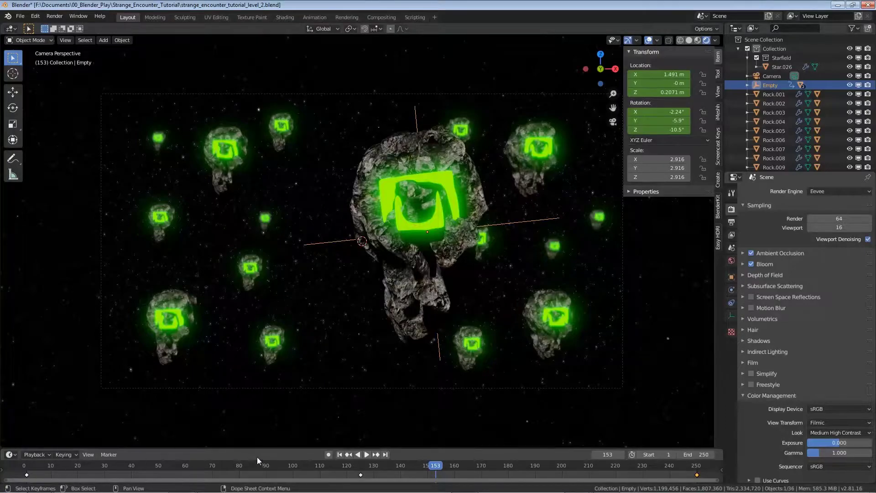
- Play the animation from the start to check the rock's looping back-and-forth motion
click(339, 454)
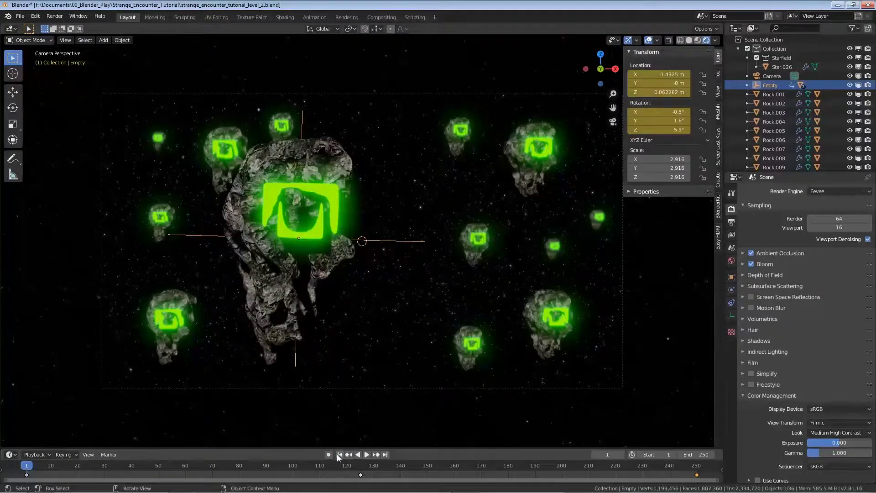
key(space)
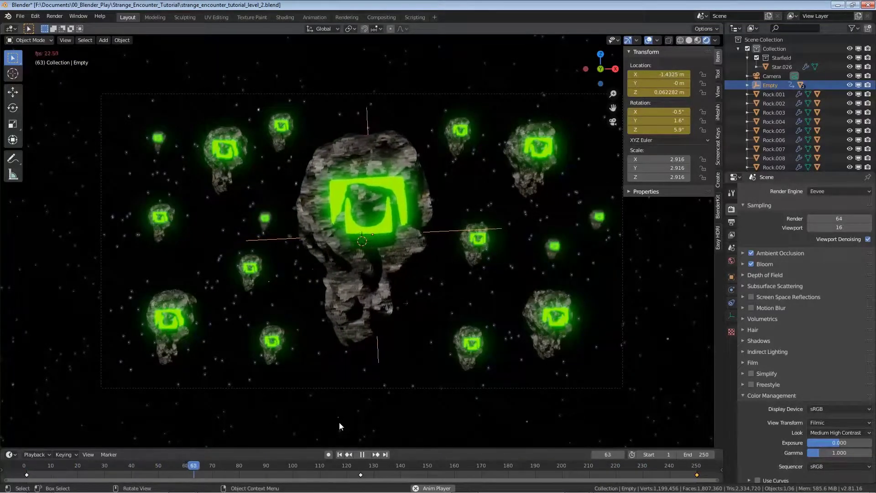
key(space)
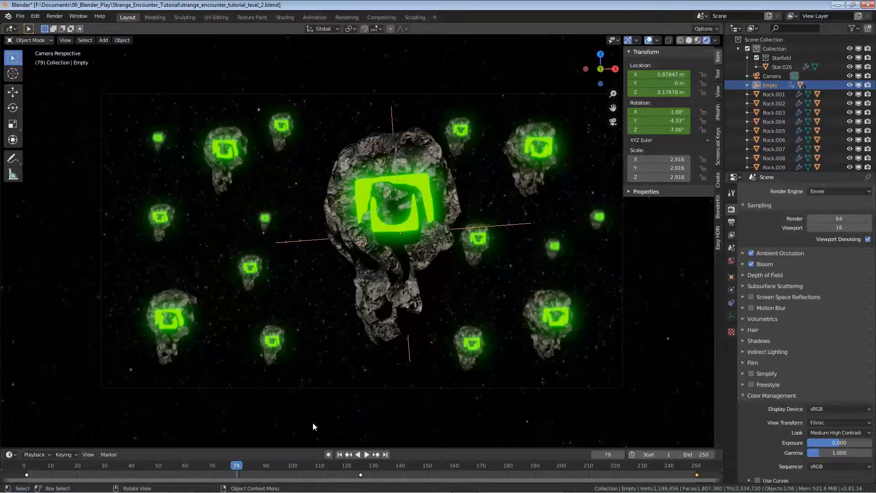
- Set the interpolation mode of all the empty's keyframes to Bezier
right_click(264, 471)
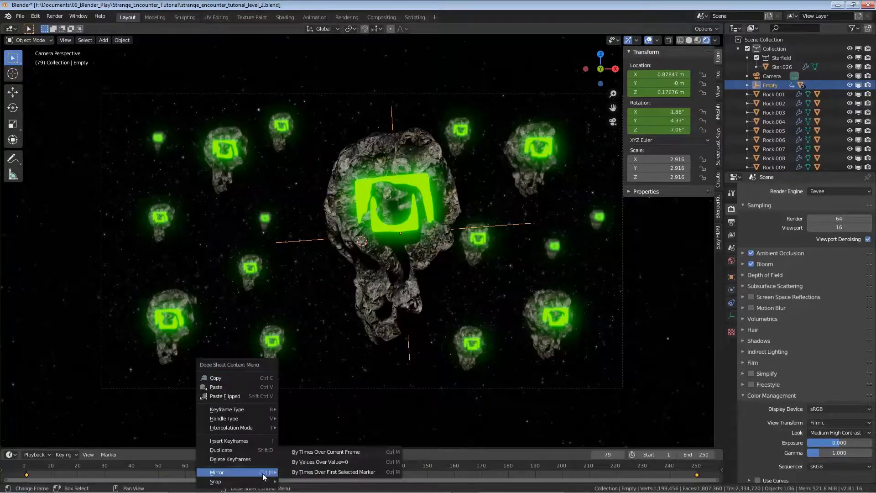
mouse_move(249, 420)
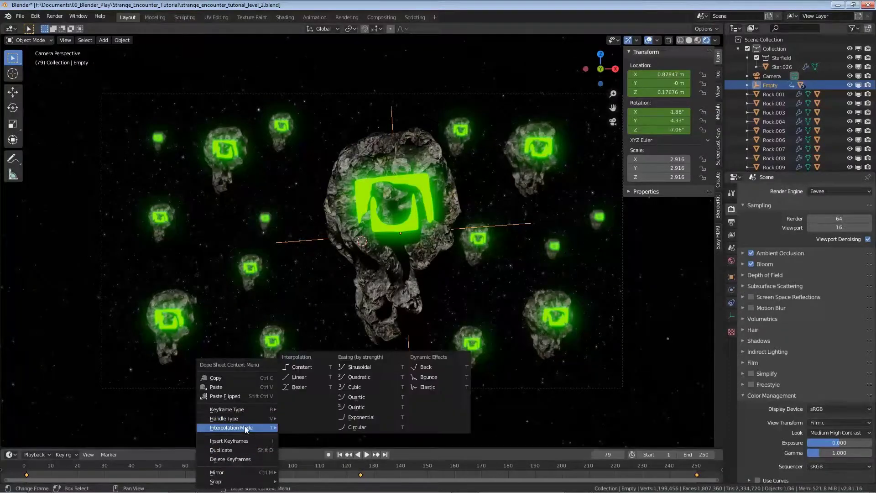
click(309, 388)
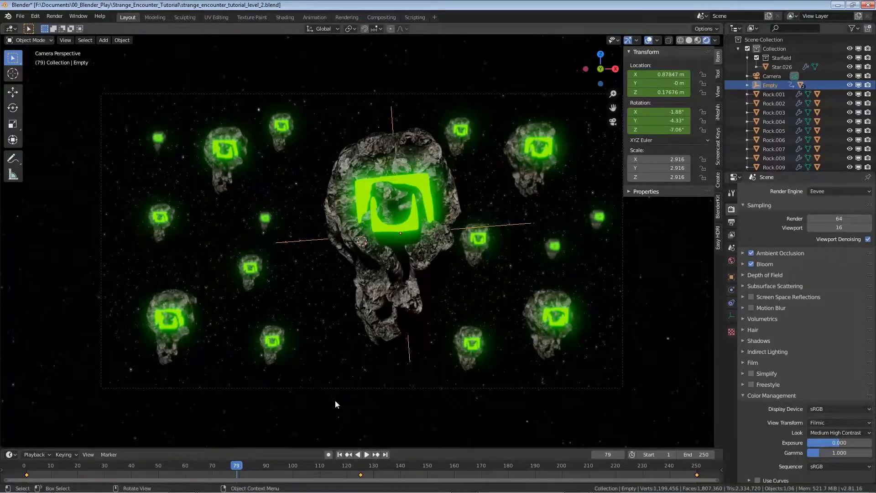
- Play the animation from the first frame to check the rock's motion with the Bezier interpolation
click(339, 454)
key(space)
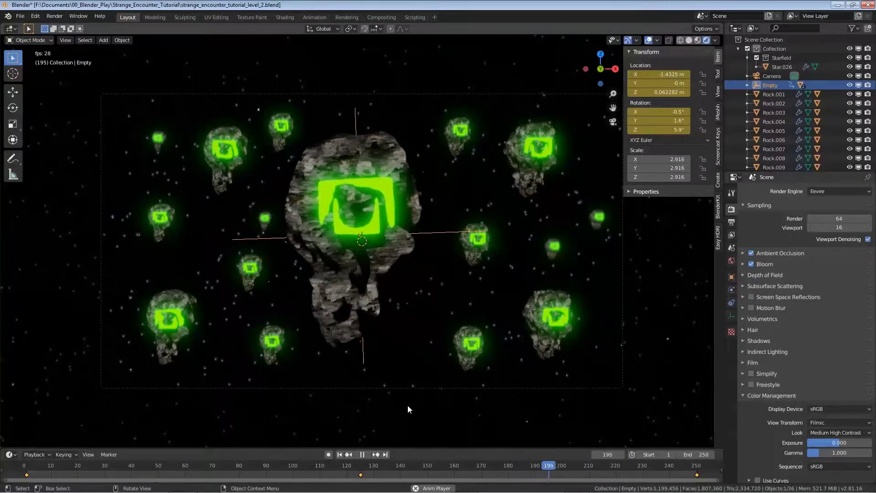
key(space)
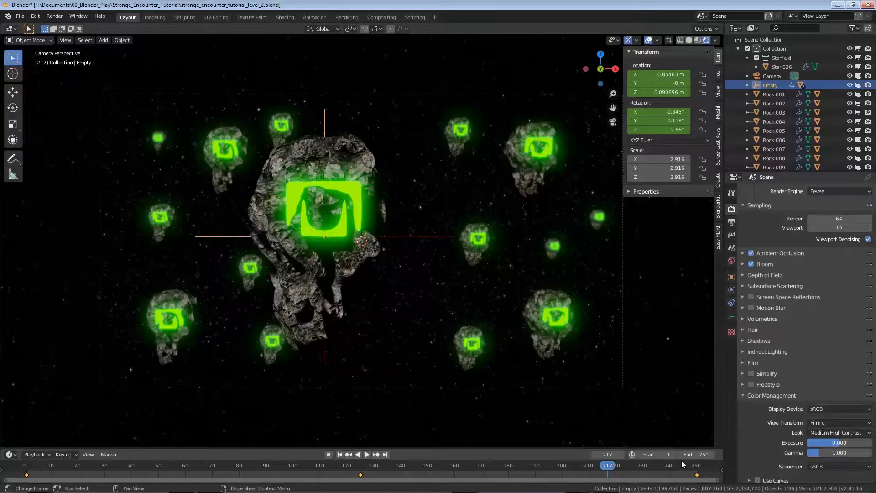
- Set the animation's end frame to 249 and save the file
click(693, 454)
text(249)
key(Return)
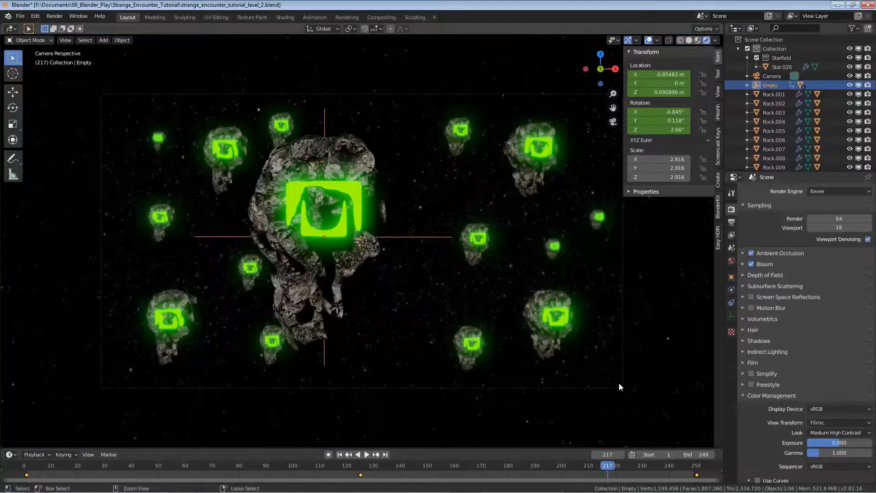
key(ctrl+s)
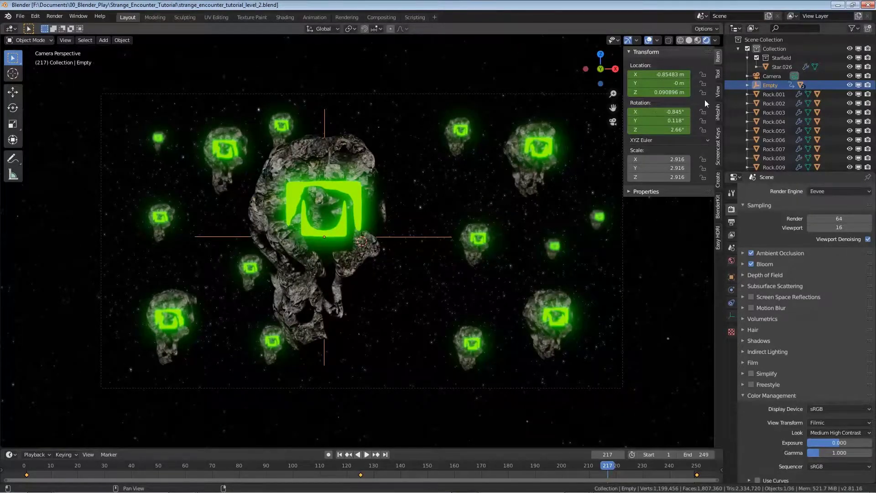
- Set the camera's focal length to 55 mm at frame 1 and keyframe it
click(773, 76)
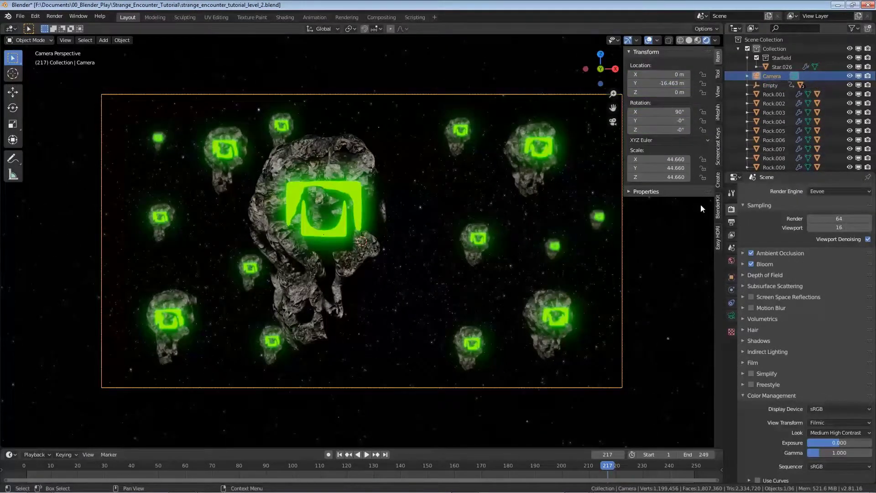
click(339, 454)
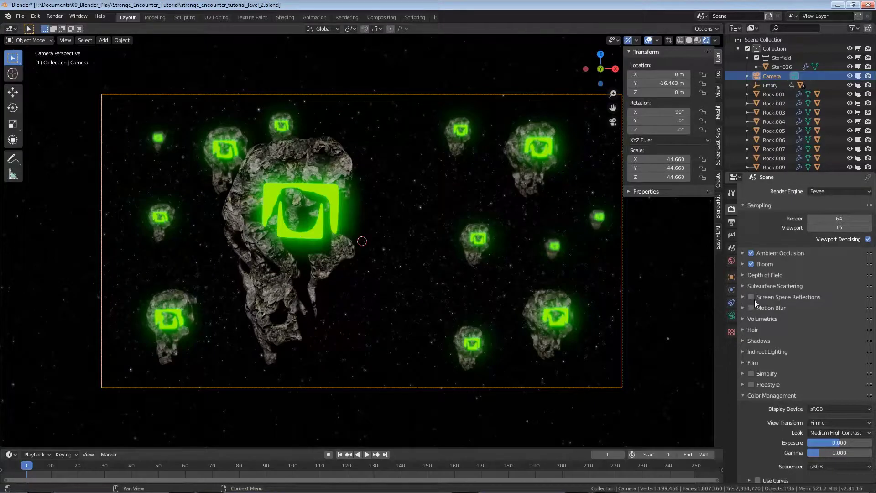
click(731, 314)
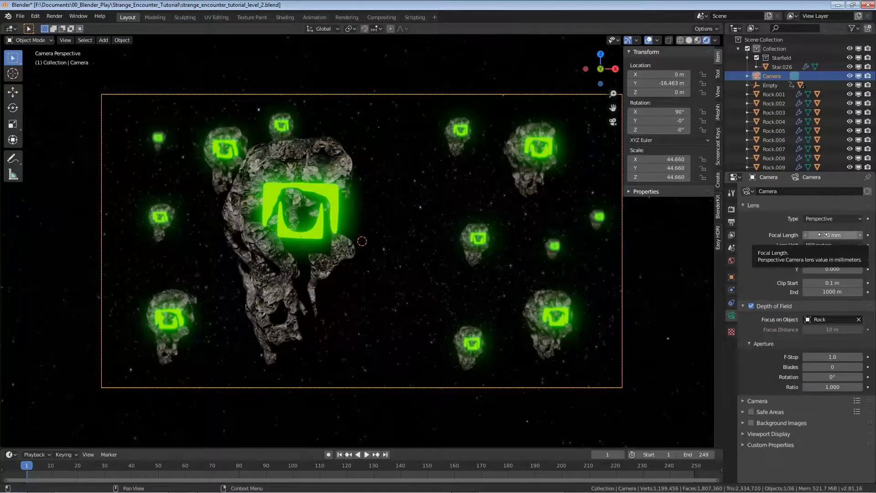
click(860, 235)
click(860, 235)
click(860, 235)
click(861, 235)
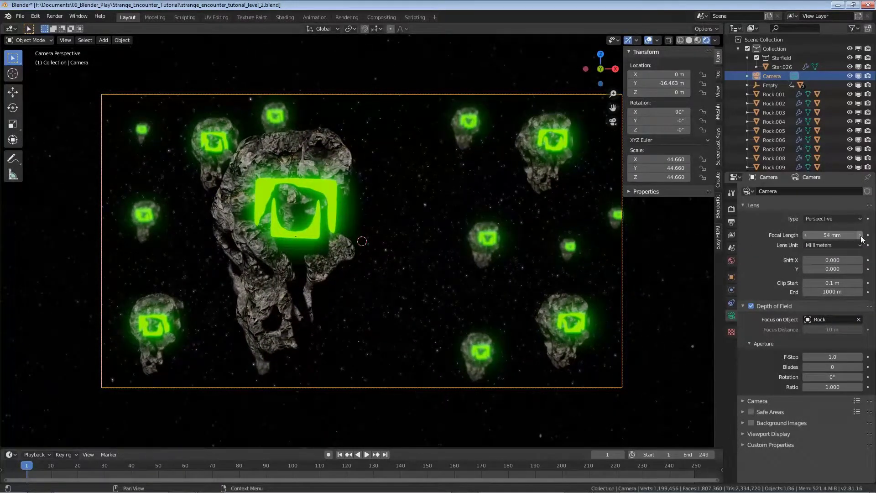
click(860, 235)
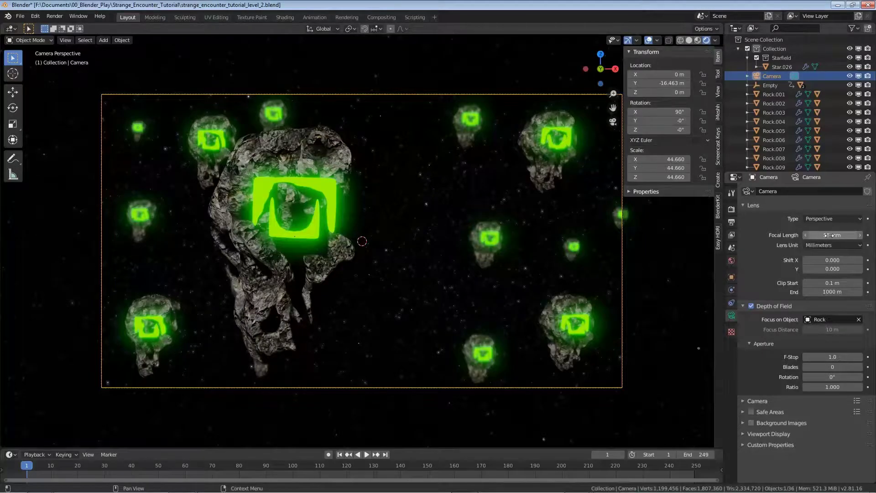
key(i)
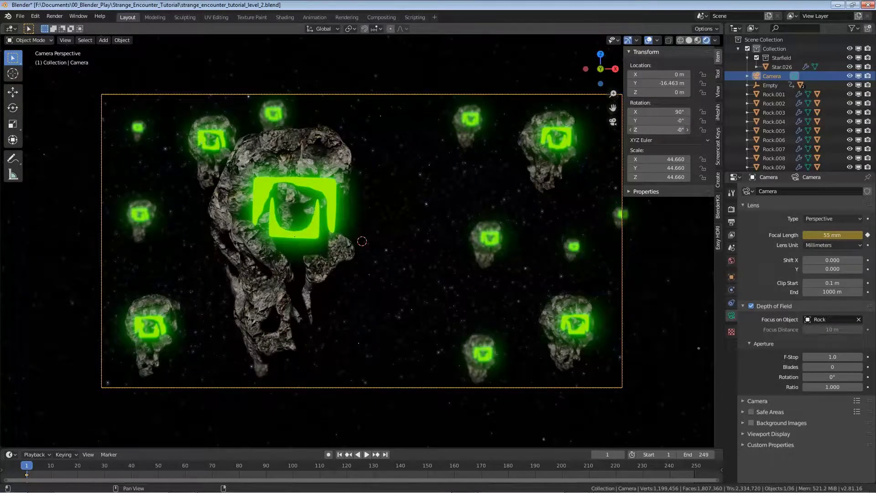
- Rotate the camera to X 89.5°, Y -2.8°, Z 3.7° at frame 1, keyframe its rotation, and play the animation
drag(671, 129, 650, 112)
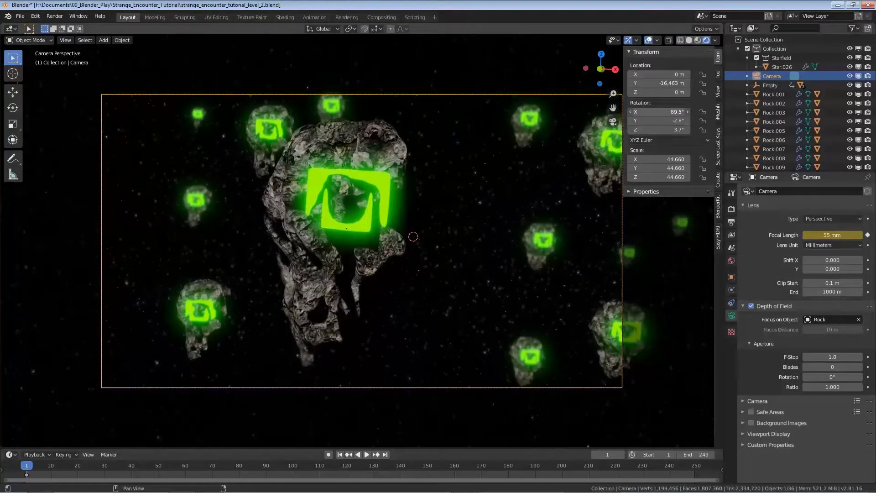
key(i)
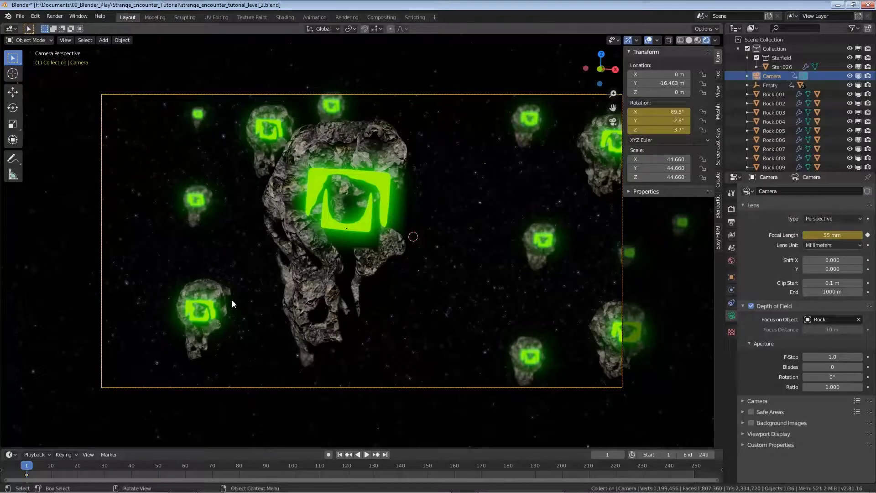
key(space)
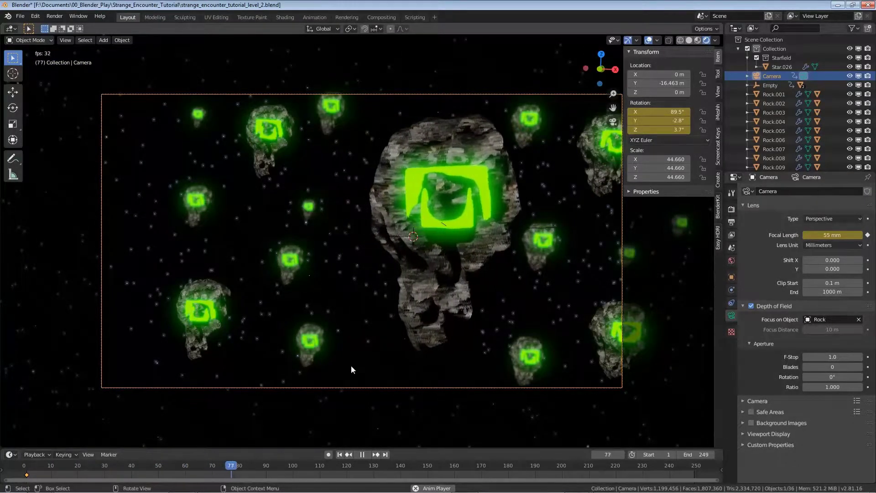
key(space)
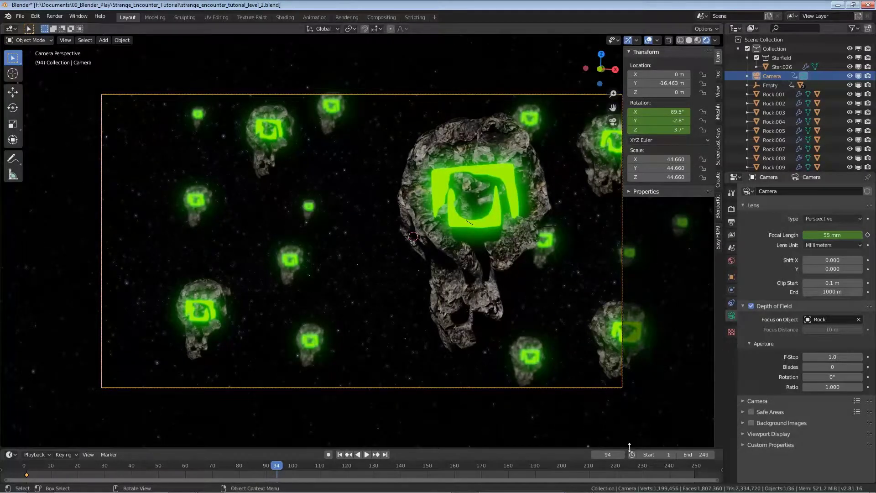
- At frame 125, rotate the camera to X 90.2°, Y -1.6°, Z -4.5°
click(608, 454)
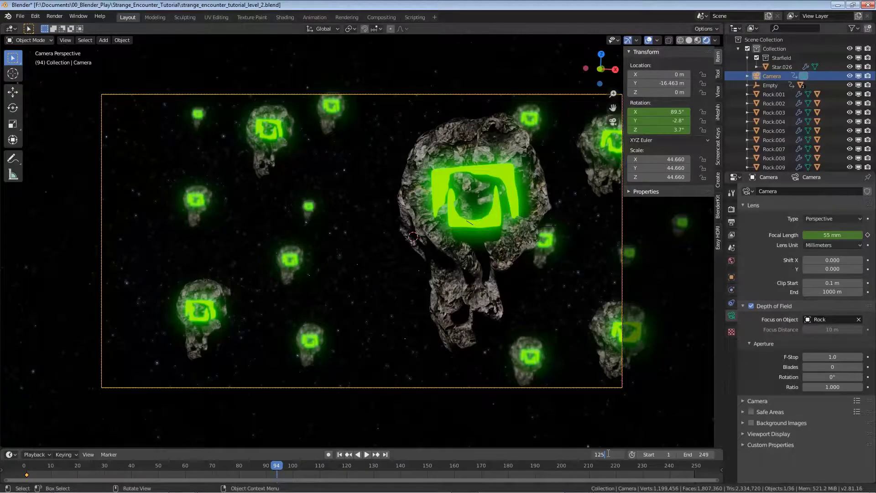
key(Return)
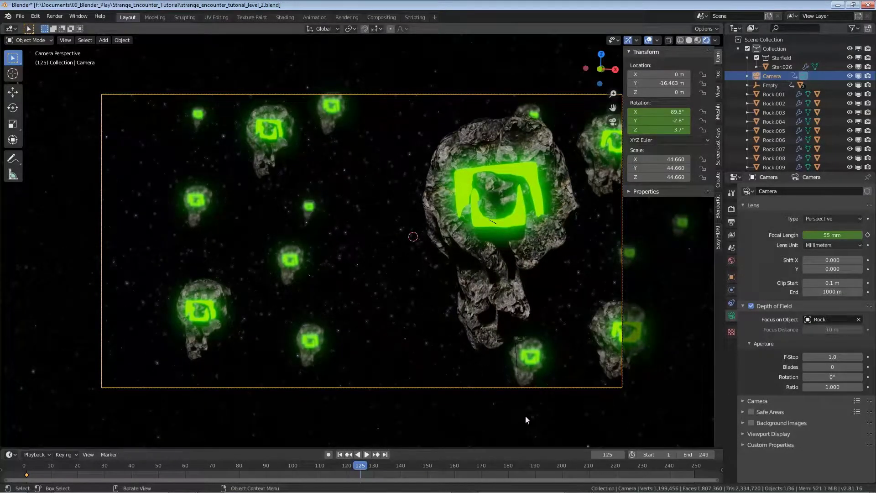
drag(652, 129, 659, 112)
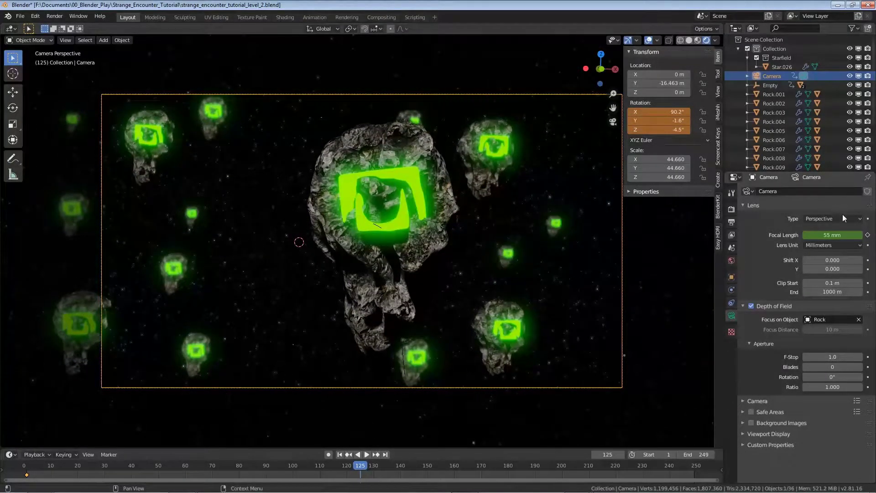
- Set the camera's focal length to 59 mm at frame 125, and keyframe both the focal length and the rotation
click(859, 235)
click(860, 235)
click(860, 236)
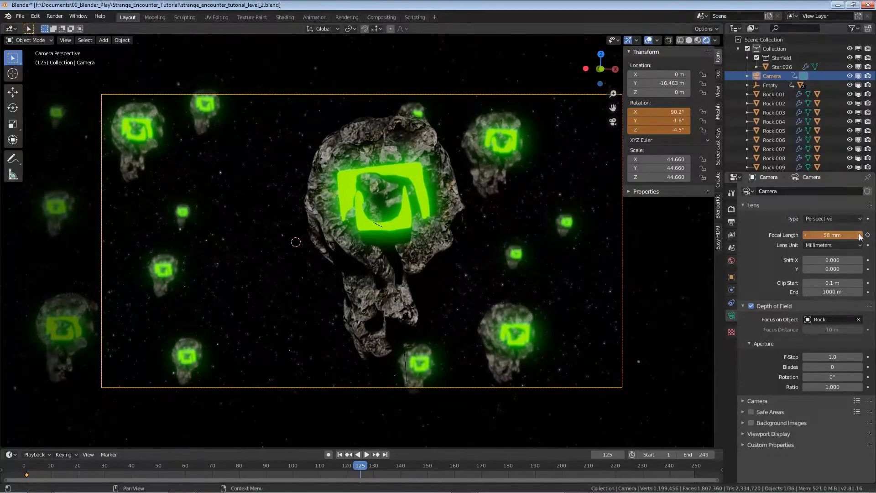
click(859, 235)
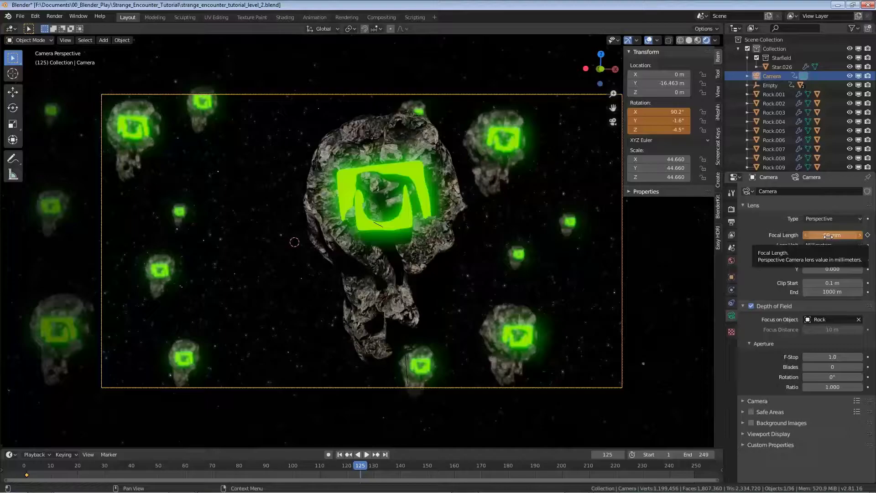
key(i)
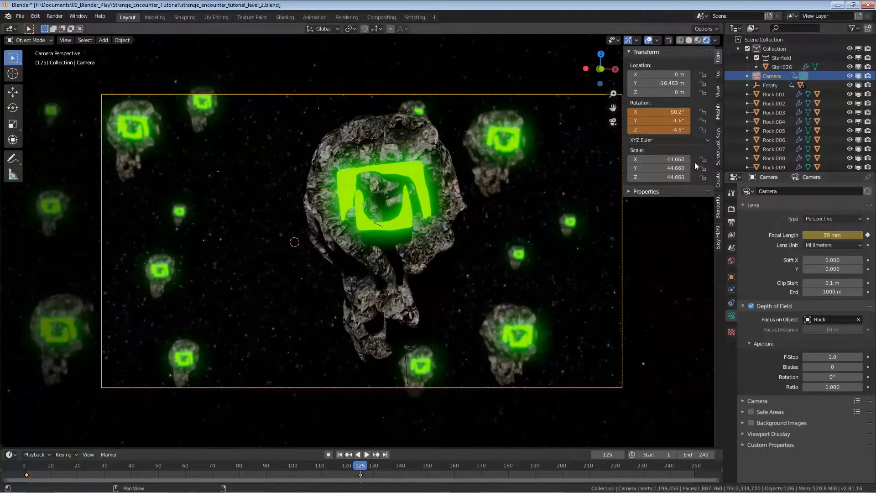
key(i)
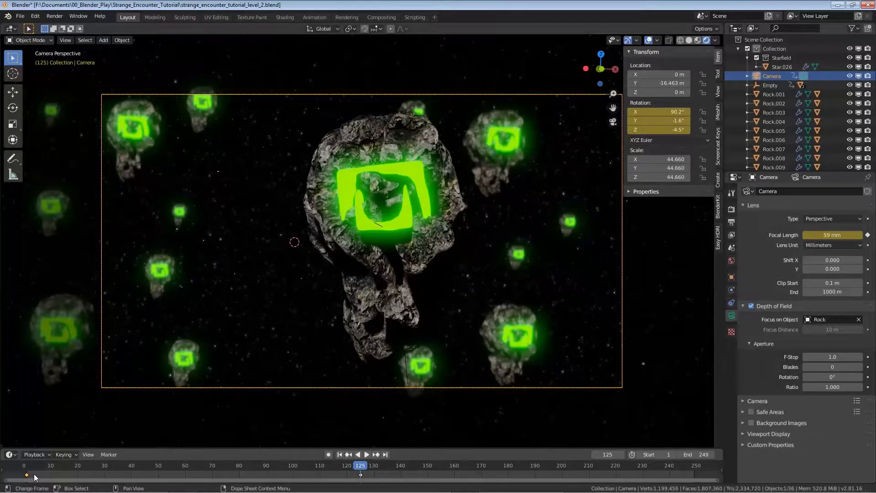
- Duplicate the camera's frame 1 keyframes to frame 250 and compare the animation's first and last frames
key(shift+d)
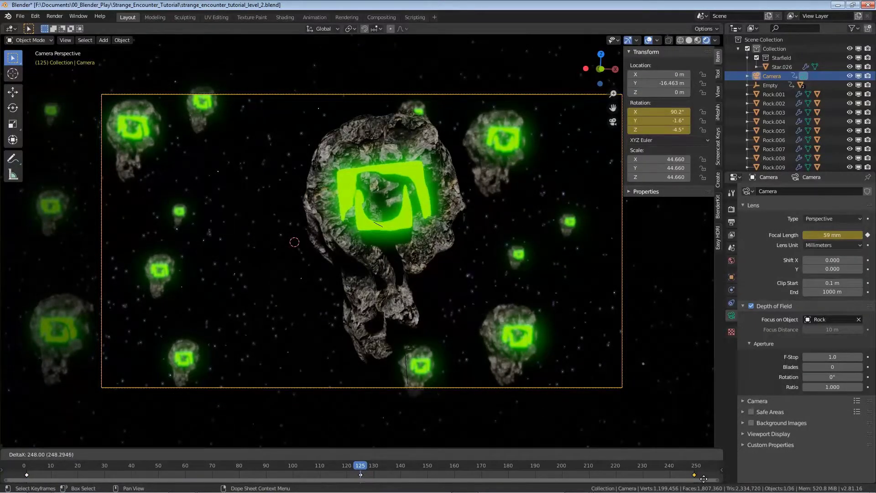
click(704, 478)
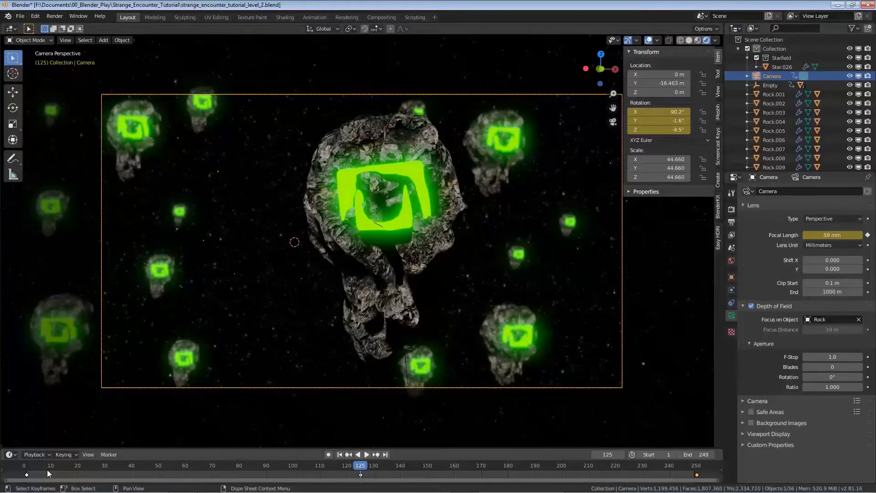
click(339, 454)
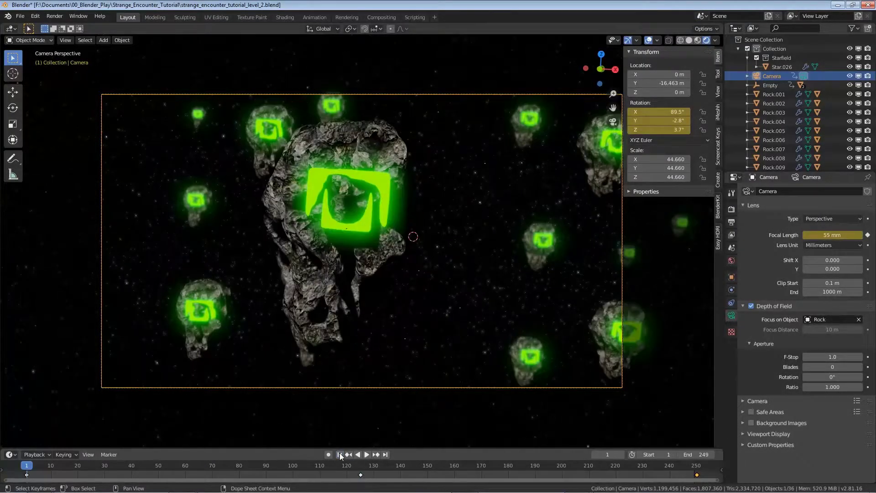
click(385, 454)
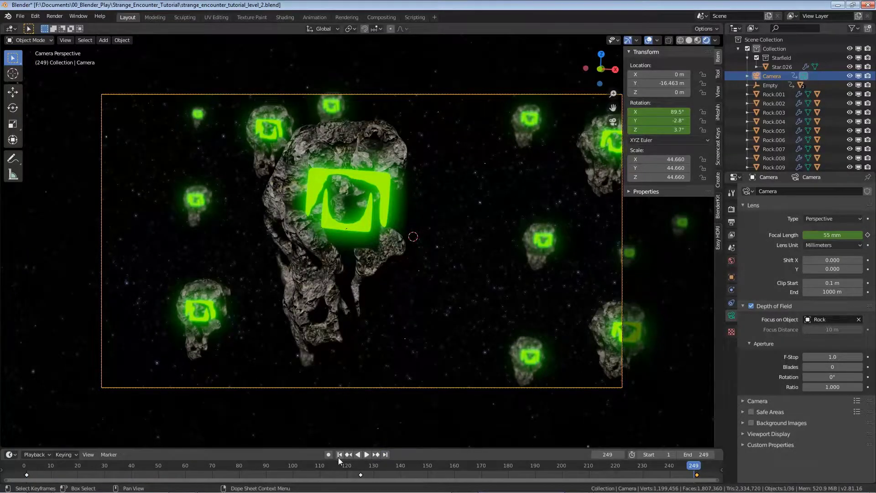
click(339, 455)
click(385, 454)
click(340, 455)
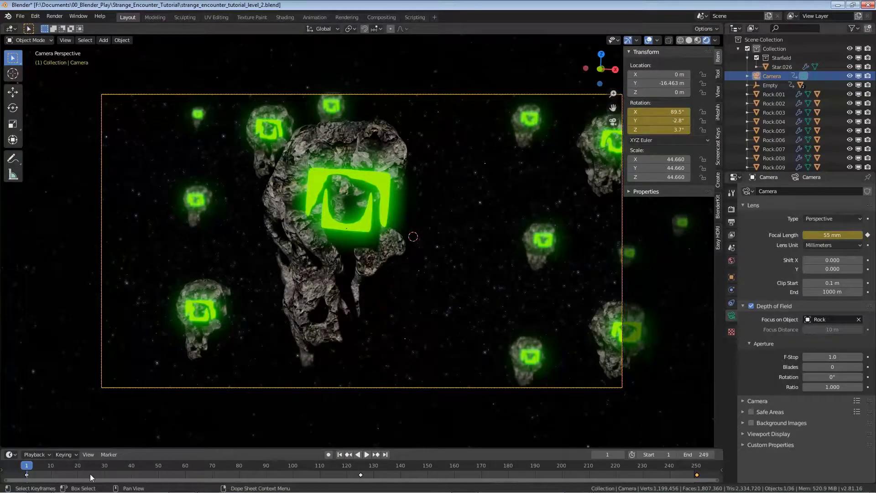
- Play and scrub through the animation to check the camera's looping rotation and zoom
key(space)
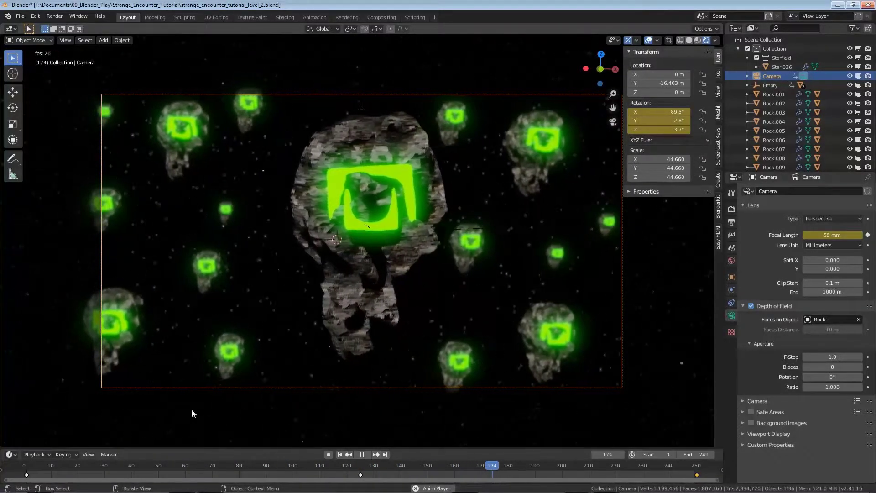
key(space)
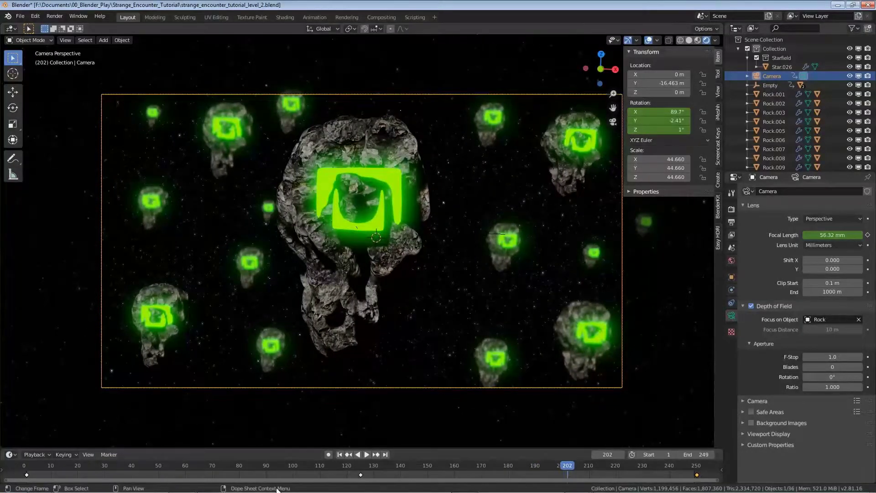
click(338, 455)
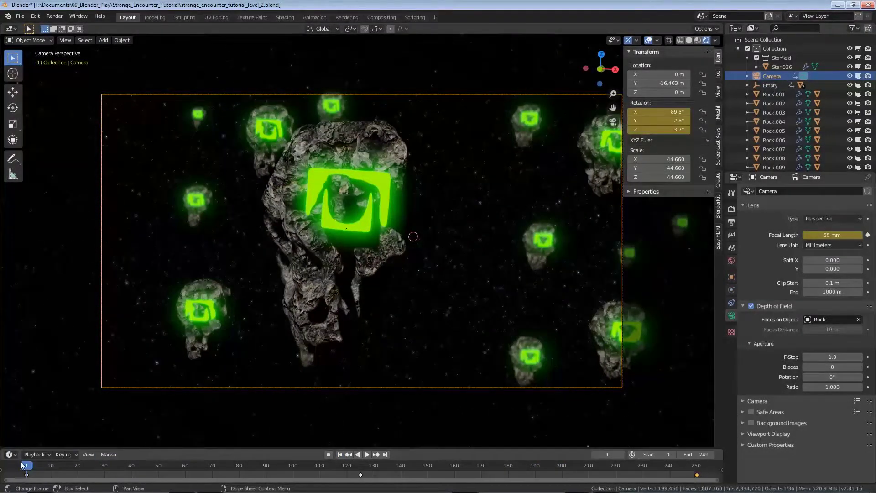
key(space)
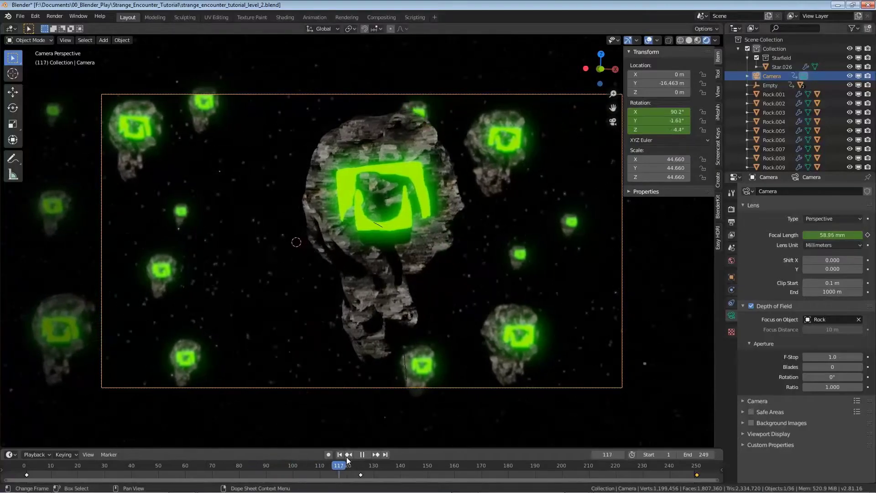
click(711, 462)
drag(711, 461, 28, 465)
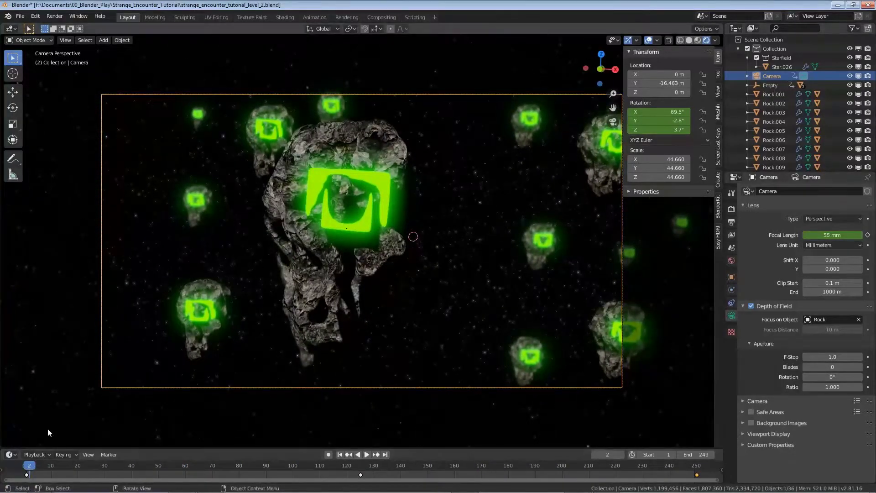
key(space)
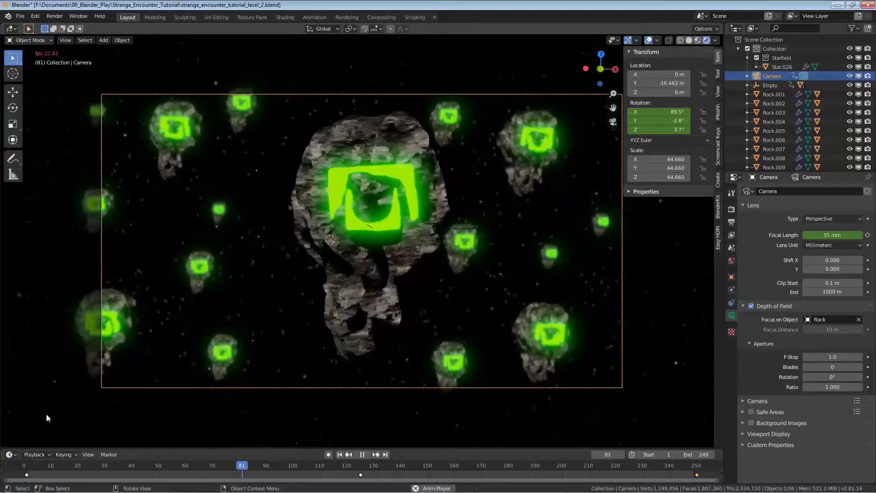
key(space)
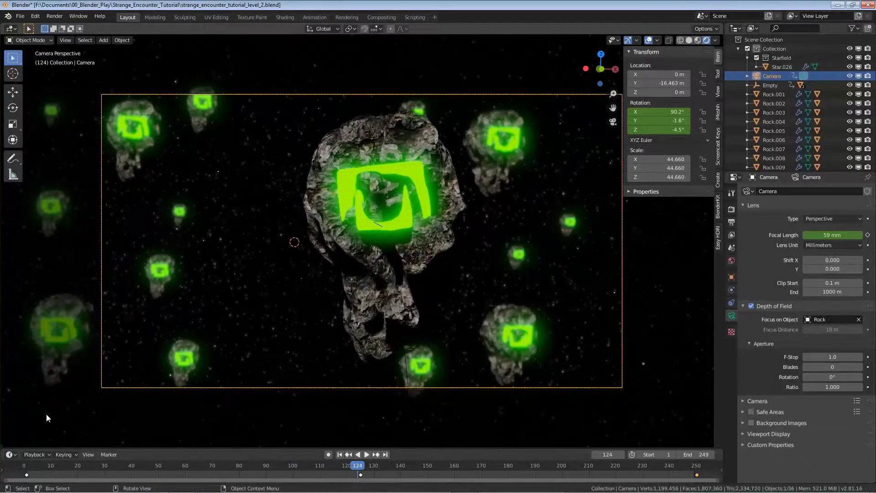
- Set the camera's focal length to 61 mm at frame 125 and update its keyframe
key(Right)
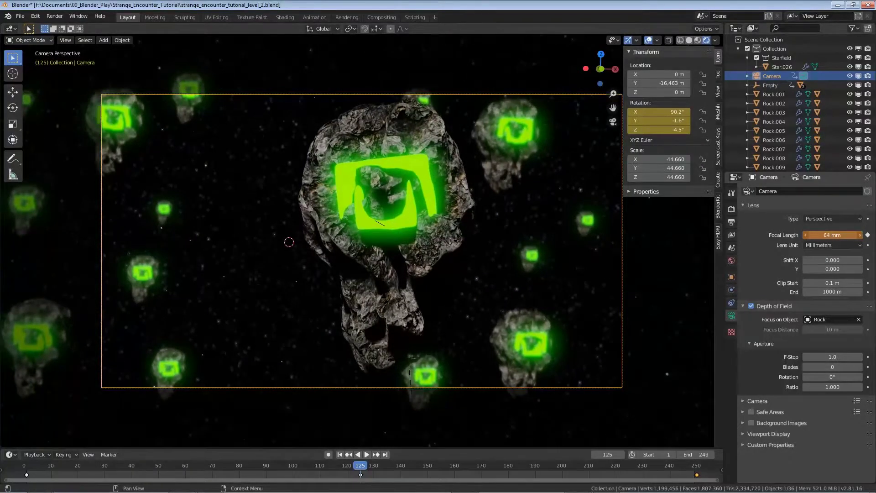
drag(831, 235, 831, 234)
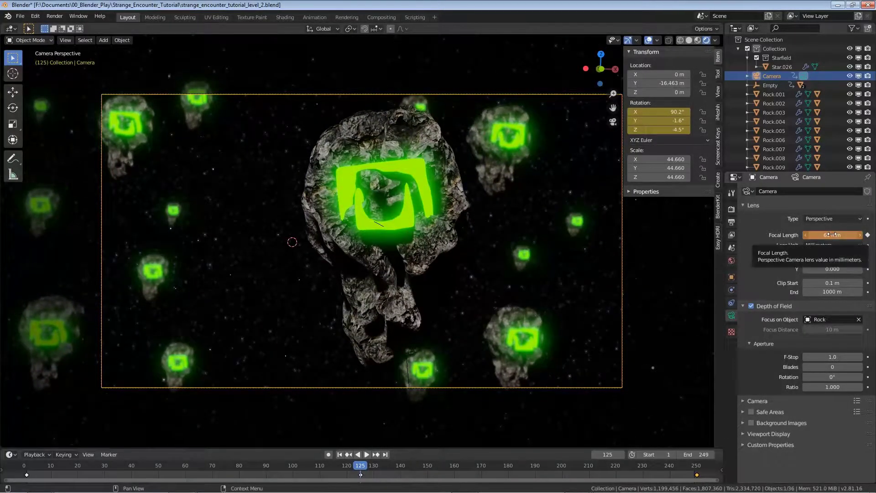
key(i)
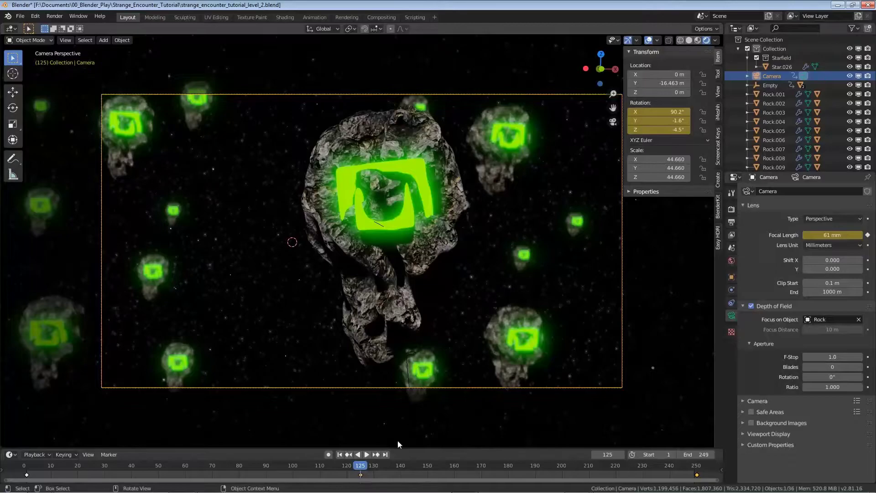
- Play the animation from the beginning to check the camera's zoom and rotation, and save the file
drag(358, 466, 32, 448)
key(space)
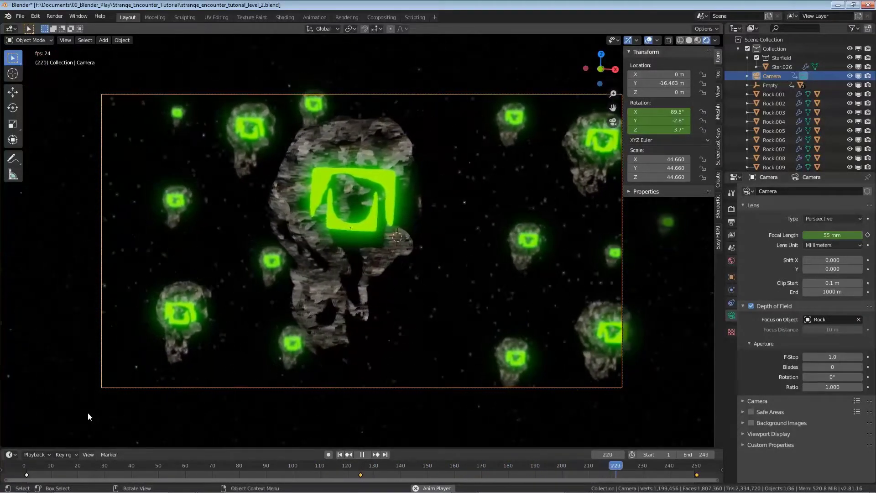
key(space)
key(ctrl+s)
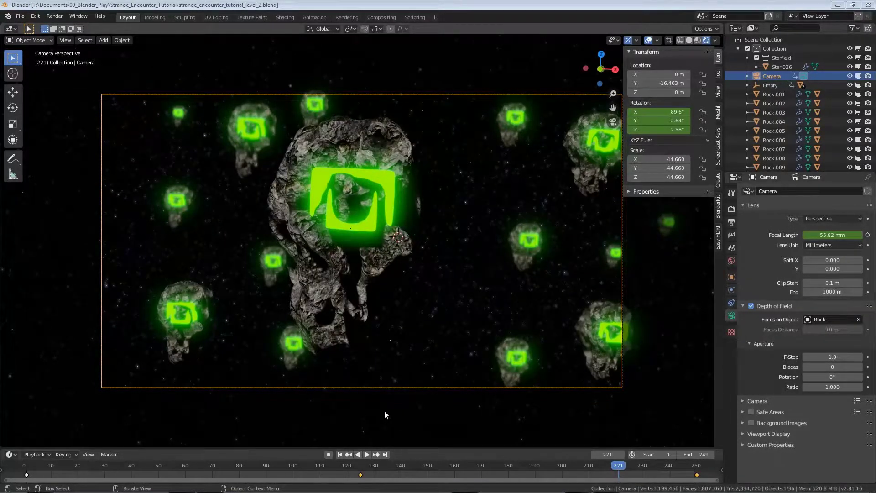
- At frame 1, keyframe the location and rotation of Rock.001, the small rock at the main rock's upper left
click(338, 455)
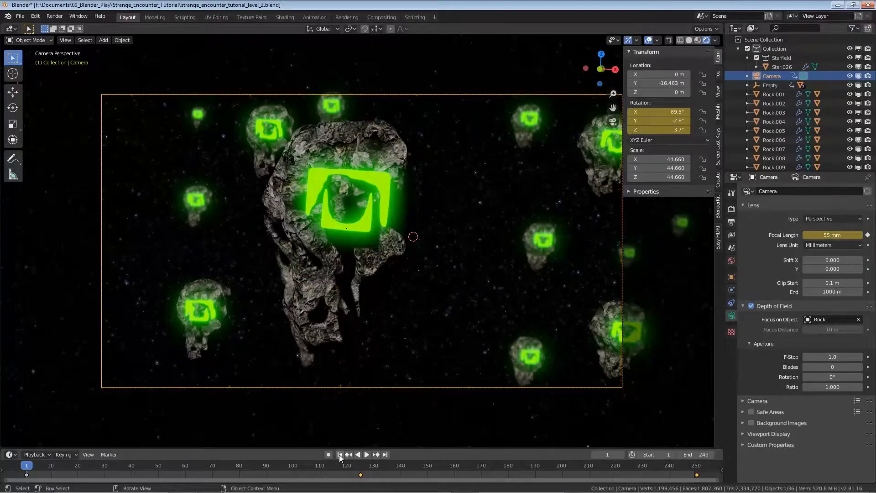
scroll(457, 249, down, 2)
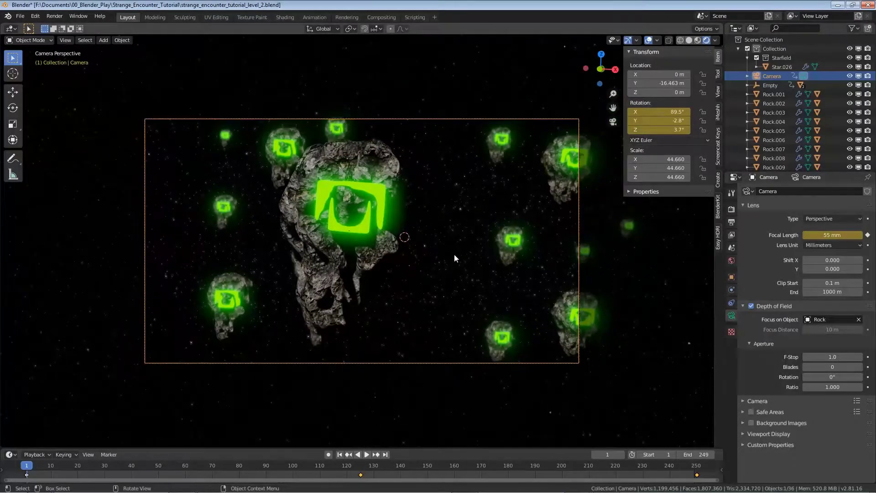
click(279, 168)
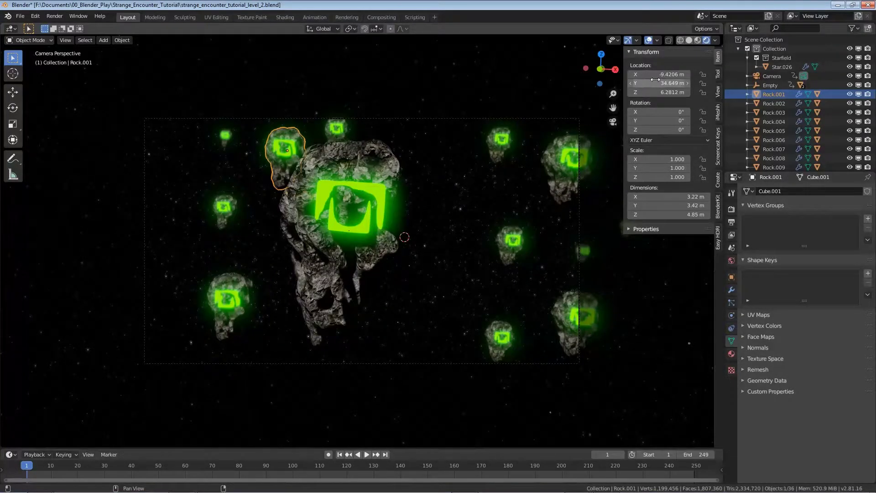
key(i)
key(i)
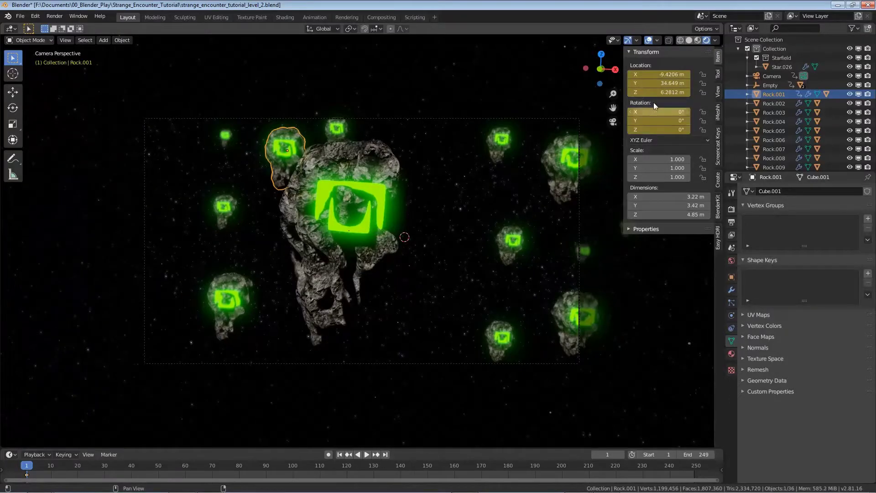
- Keyframe Rock.001's same location and rotation at the last frame, 249
click(385, 454)
key(i)
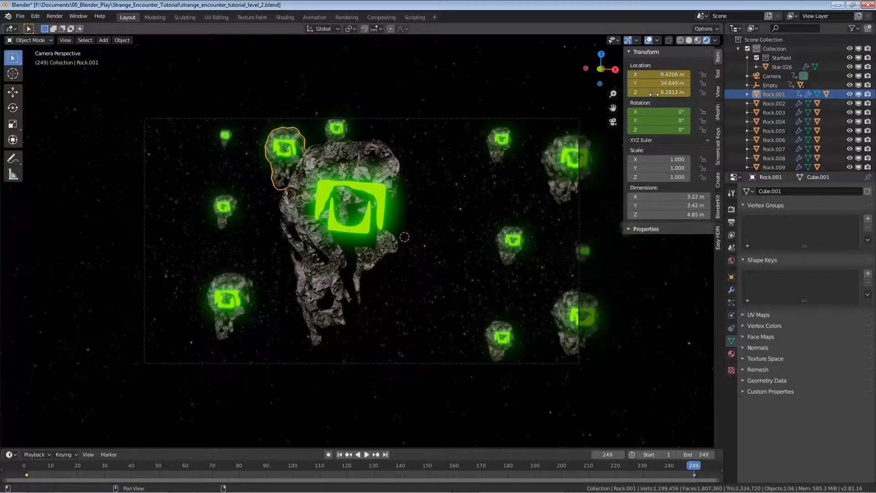
key(i)
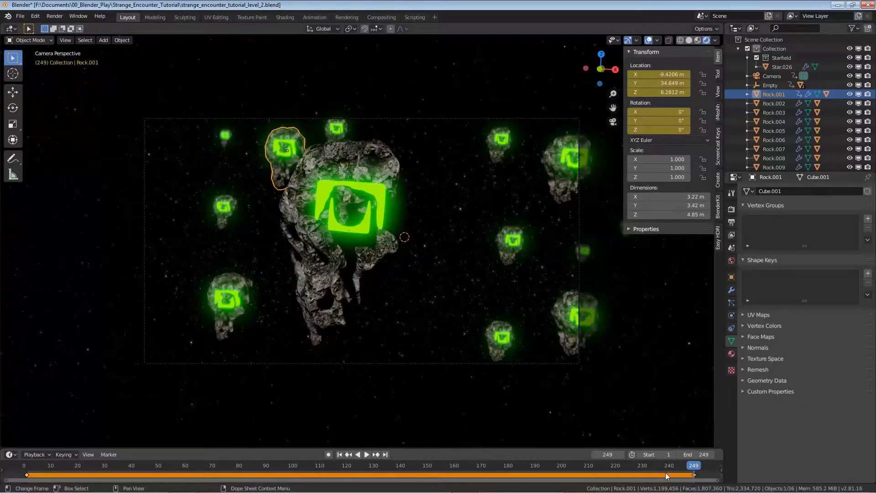
- Set the animation's end frame to 250 and shift Rock.001's last keyframe from frame 249 to 250
click(694, 455)
text(250)
key(Return)
click(693, 470)
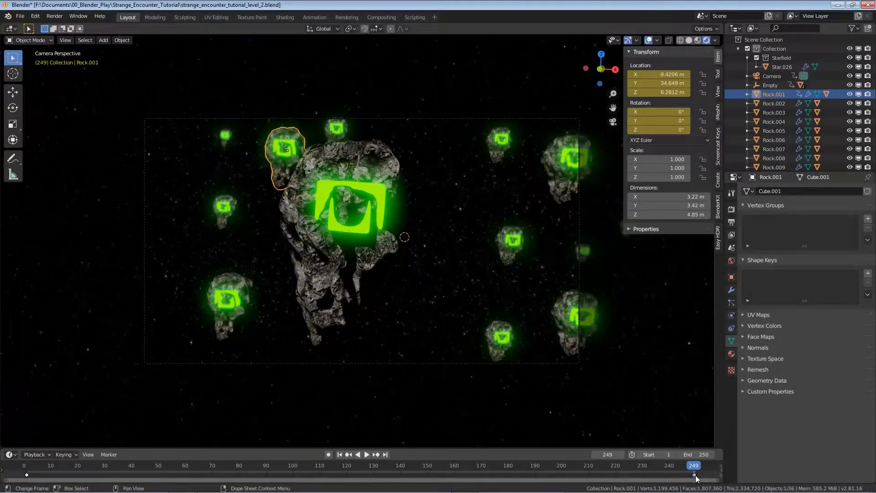
click(694, 476)
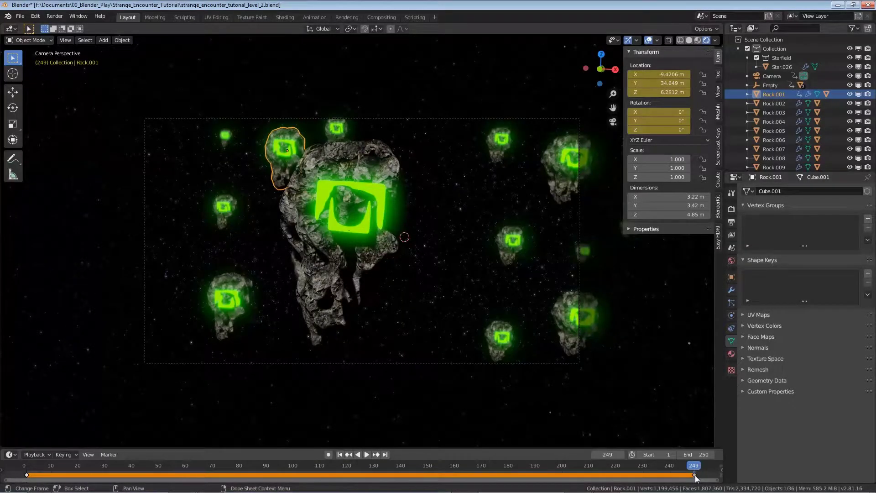
drag(695, 476, 697, 477)
- At frame 125, move Rock.001 back into the camera view, to about X -4.36 m, Y 34.26 m, Z 4.30 m
key(space)
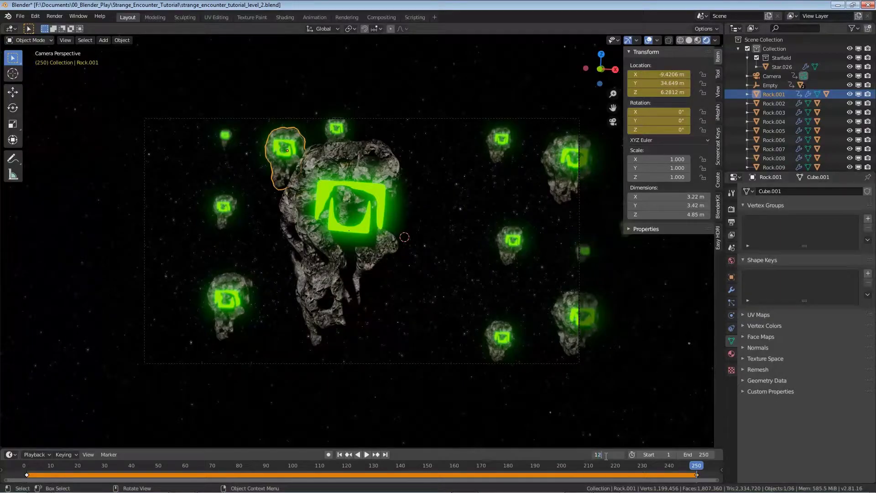
key(Return)
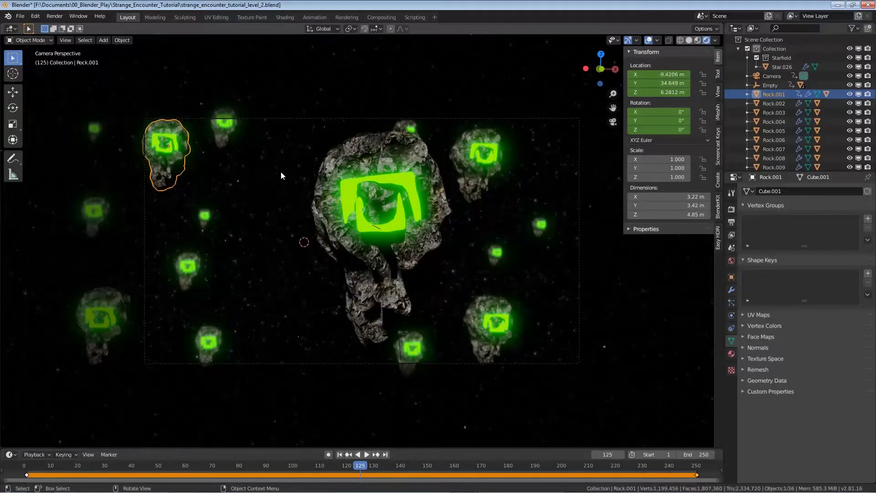
key(g)
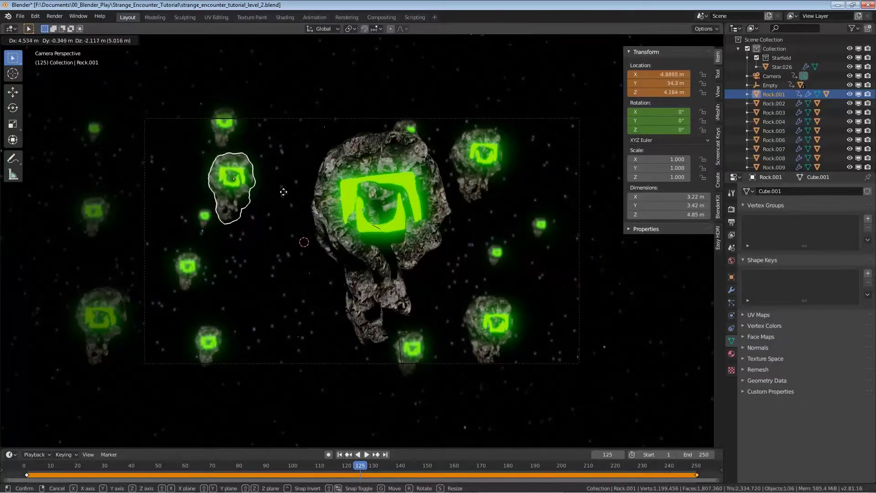
click(292, 194)
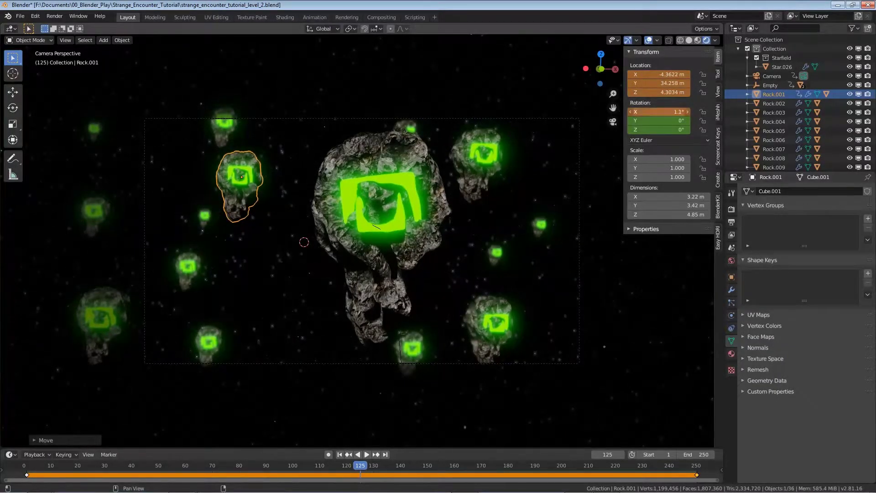
- Rotate Rock.001 to X 2°, Y -7°, Z 0.7° and keyframe its location and rotation at frame 125
drag(659, 112, 666, 129)
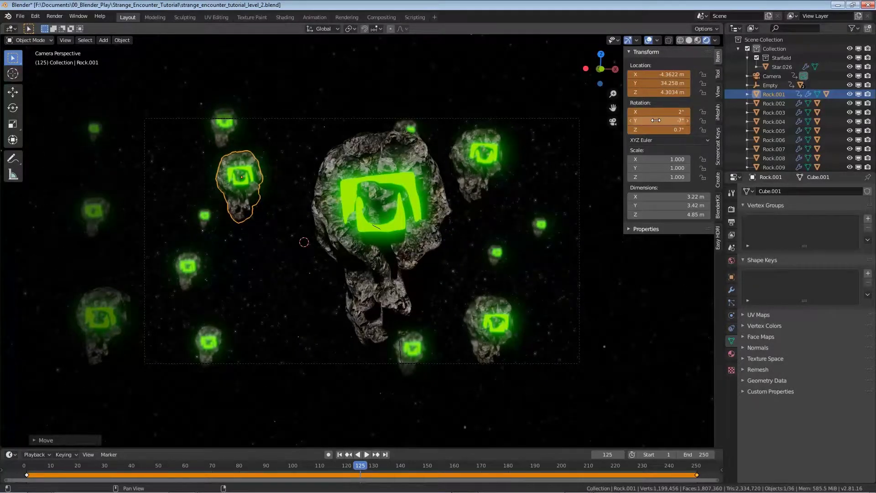
key(i)
key(i)
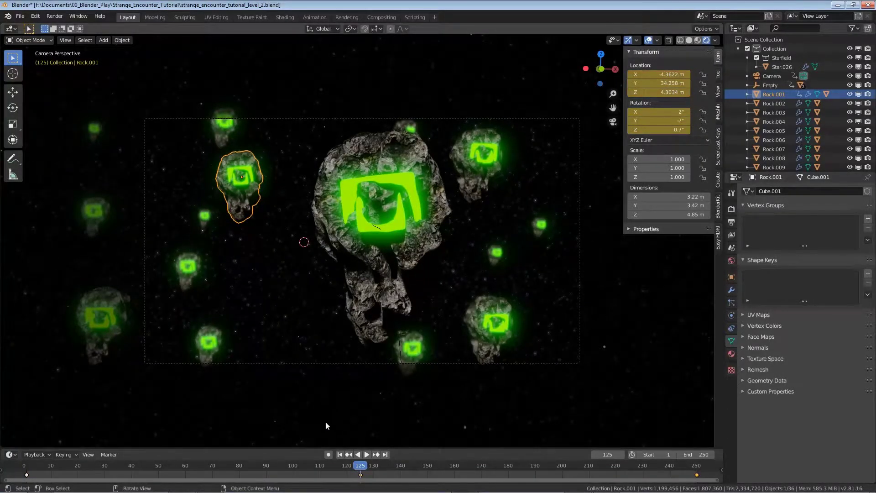
- Play the animation from frame 1 to check Rock.001's motion, return to the first frame and save the file
click(340, 454)
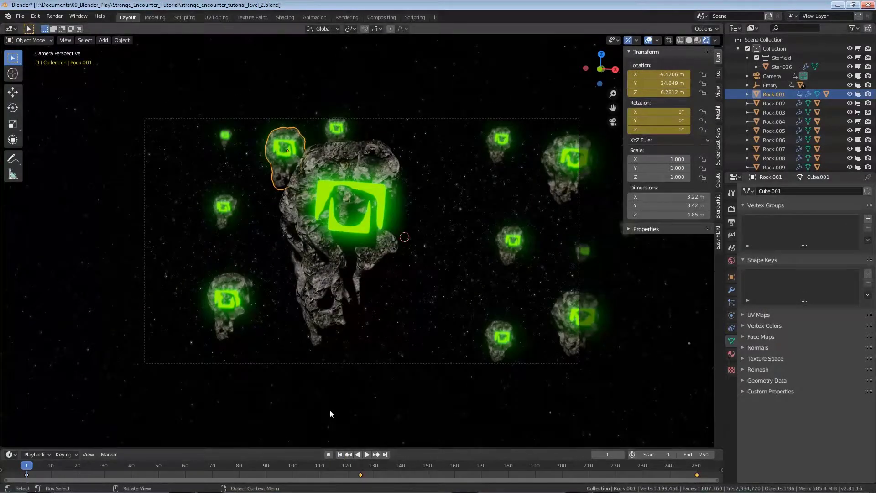
key(space)
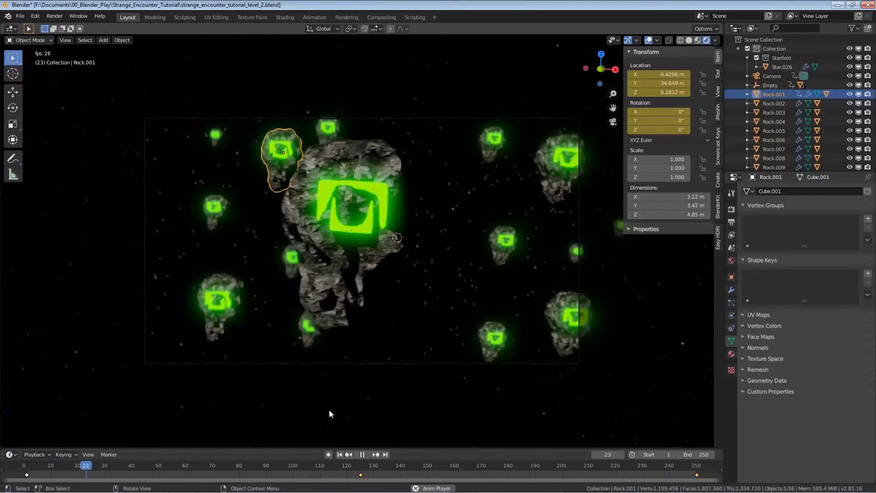
key(space)
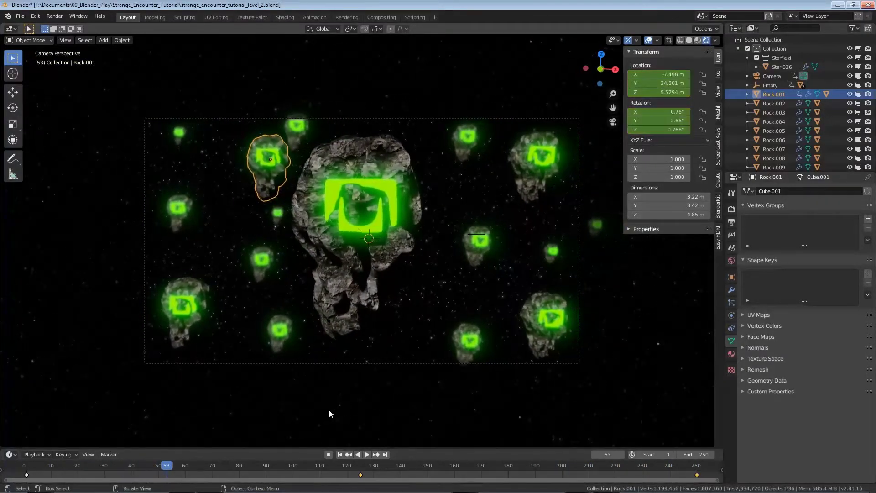
click(339, 455)
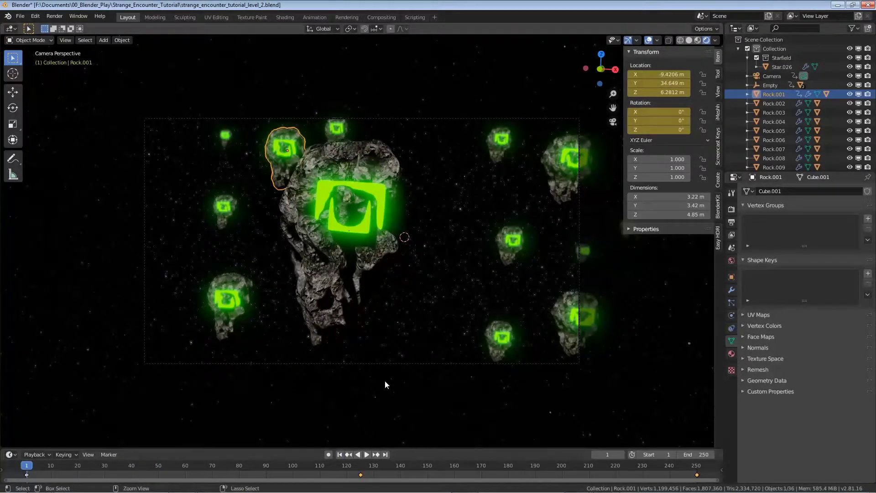
key(ctrl+s)
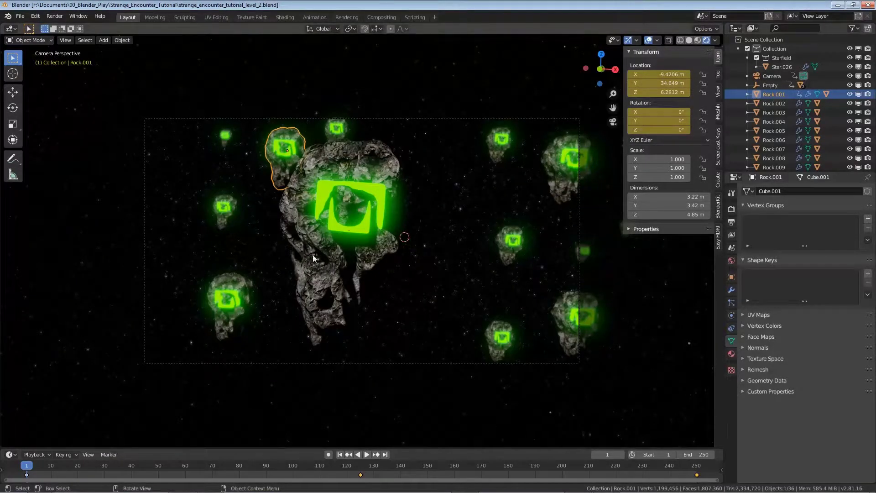
- Keyframe the location and rotation of Rock.004, the small rock at the lower left, at frames 1 and 250
click(233, 277)
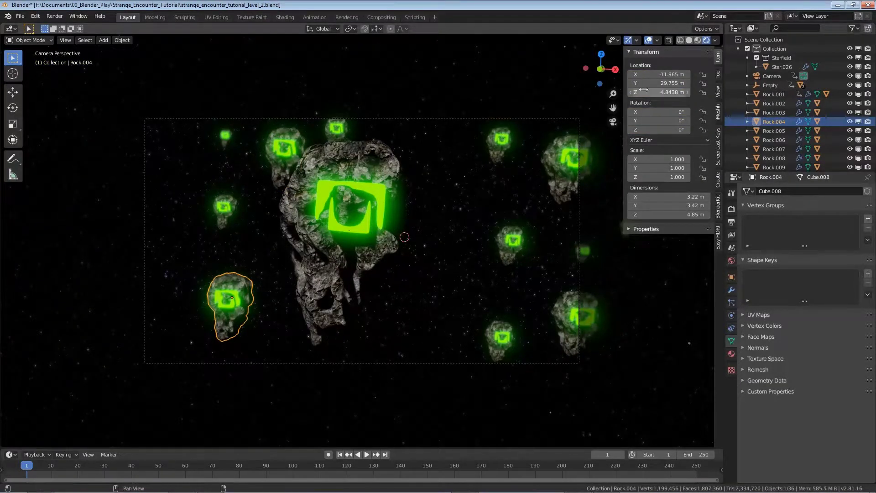
key(i)
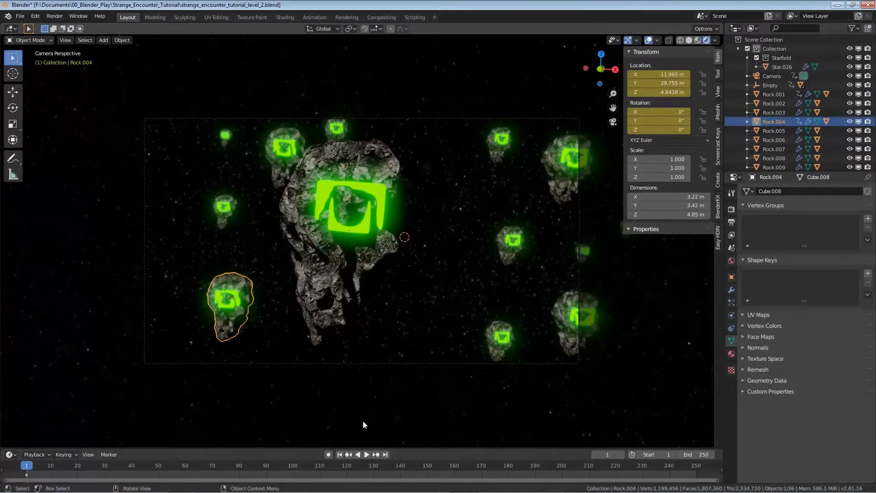
click(385, 454)
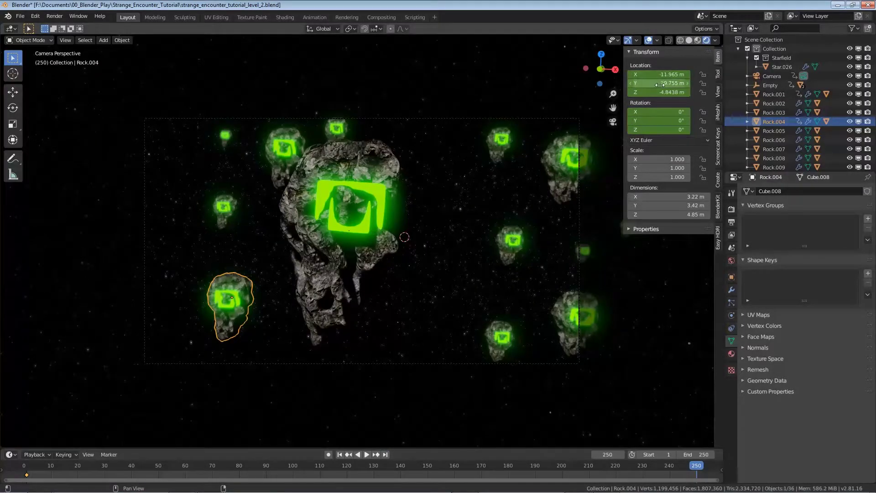
key(i)
key(i)
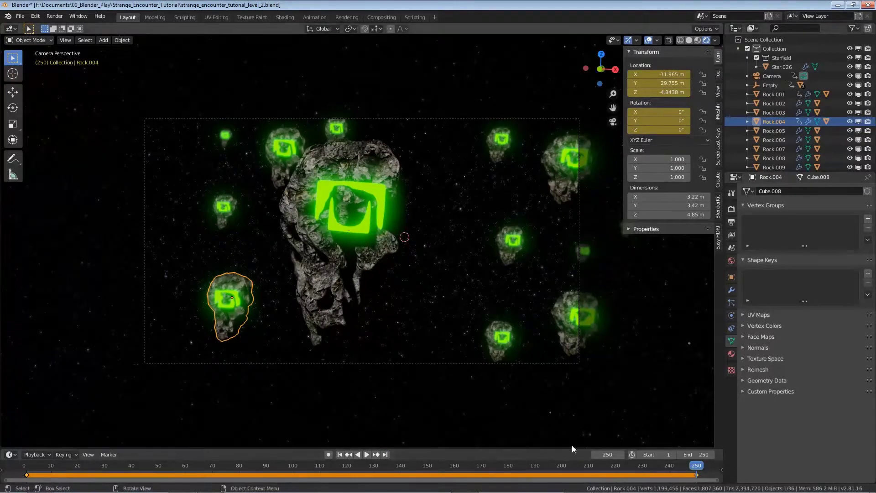
- At frame 125, move Rock.004 into the camera view, to about X -2.33 m, Y 28.99 m, Z -3.17 m
click(607, 454)
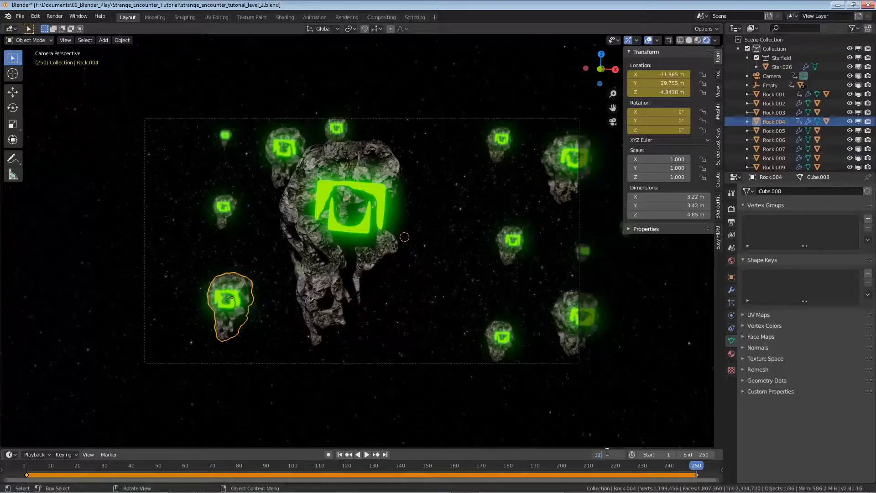
text(125)
key(Return)
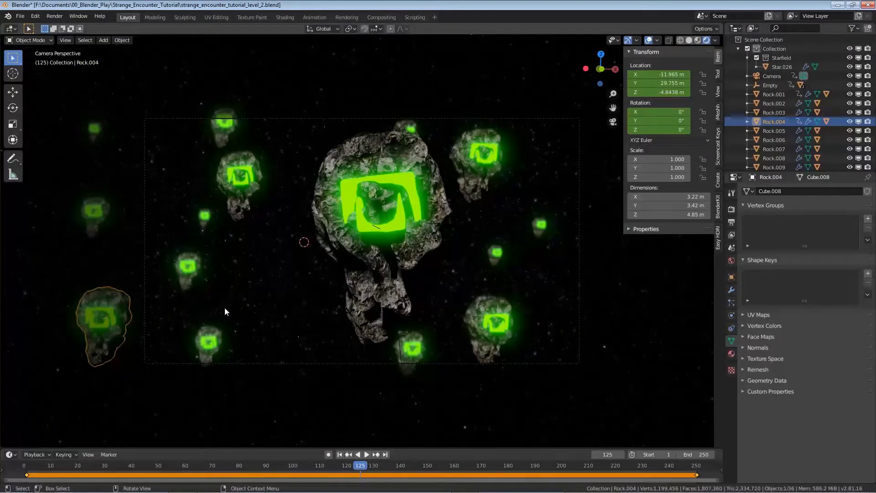
key(g)
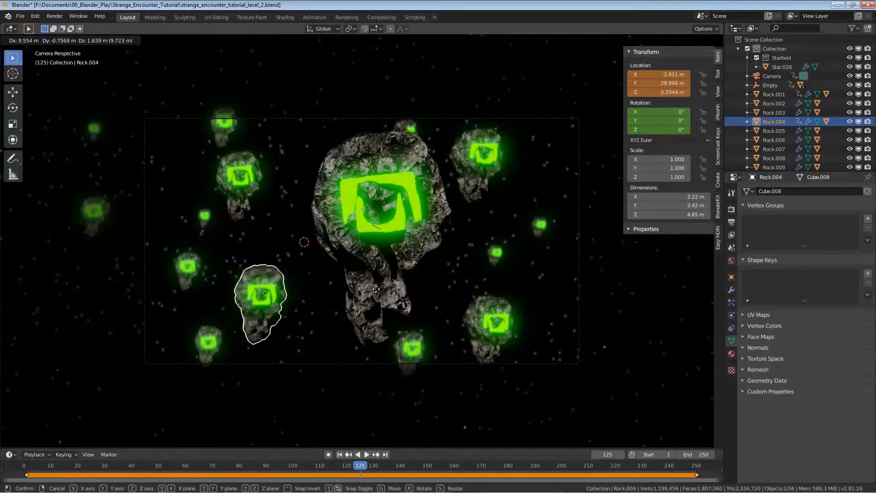
click(376, 288)
- Rotate Rock.004 to X -5.9°, Y -11.7°, Z 4° and keyframe its location and rotation at frame 125
drag(652, 130, 650, 112)
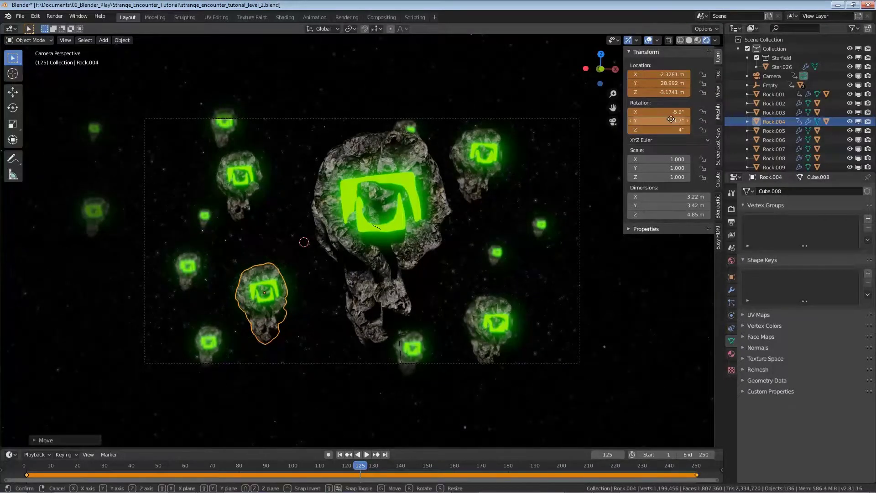
key(g)
right_click(588, 158)
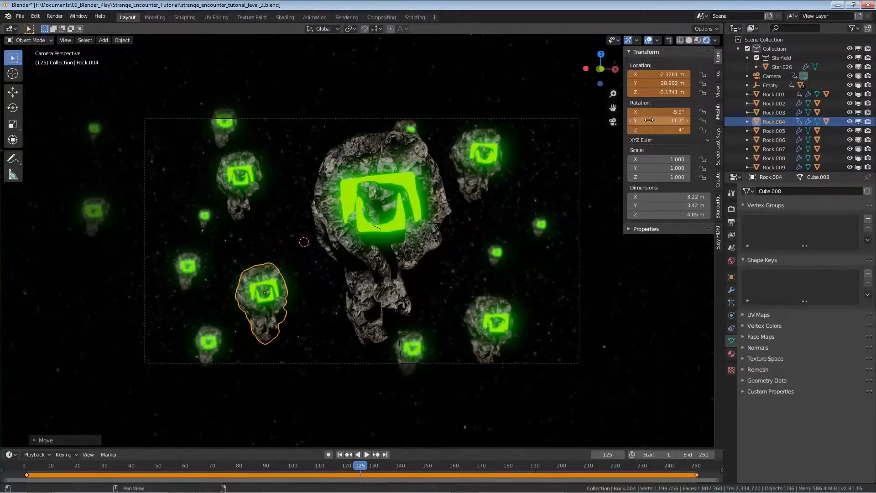
right_click(659, 74)
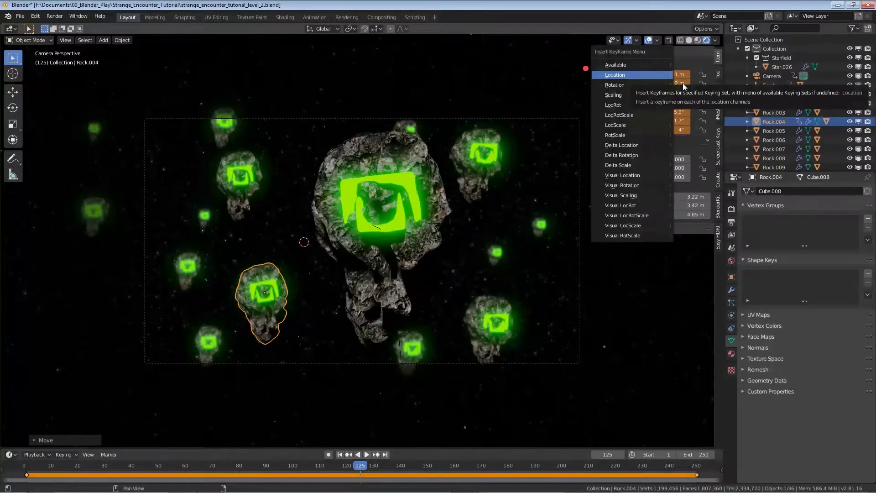
click(682, 76)
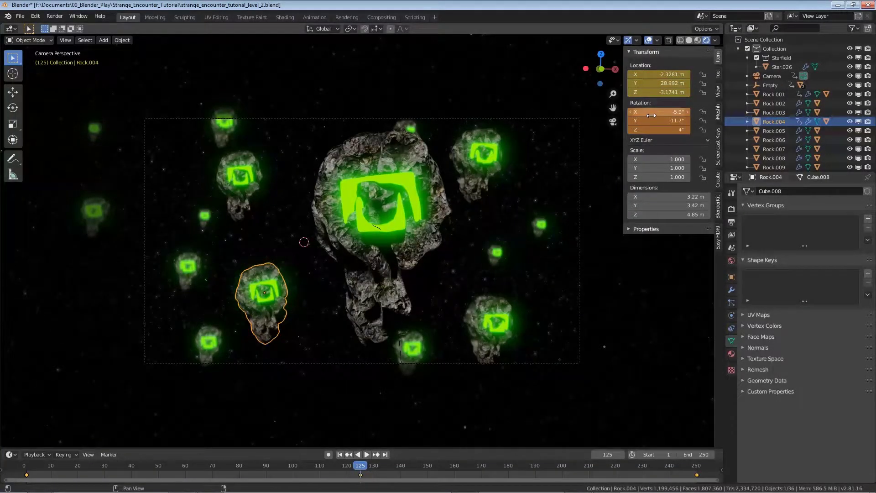
- Play the animation to check Rock.004's motion, stop it and return to the first frame
key(space)
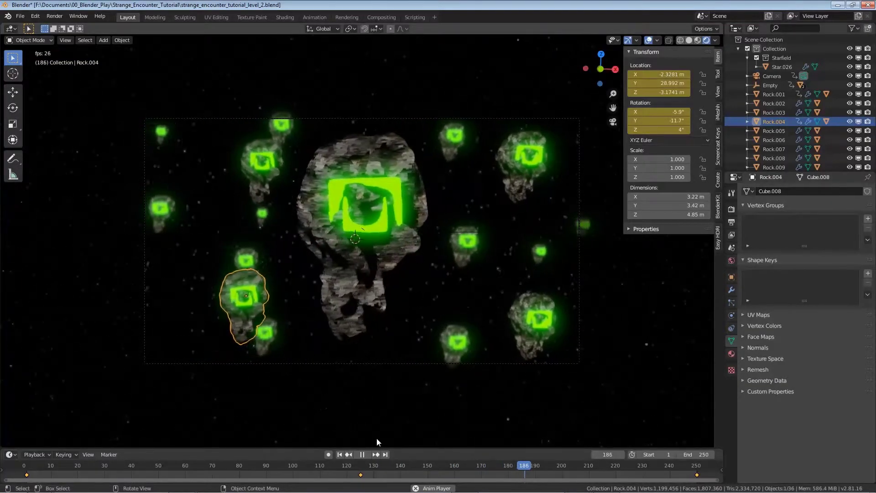
key(space)
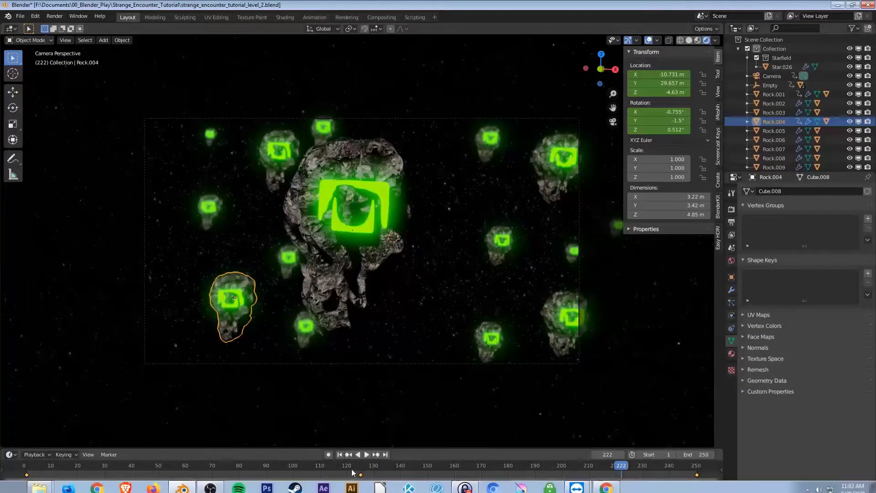
click(340, 453)
- Keyframe the location and rotation of Rock.002, the upper-right rock in the camera view, at frames 1 and 250
click(546, 157)
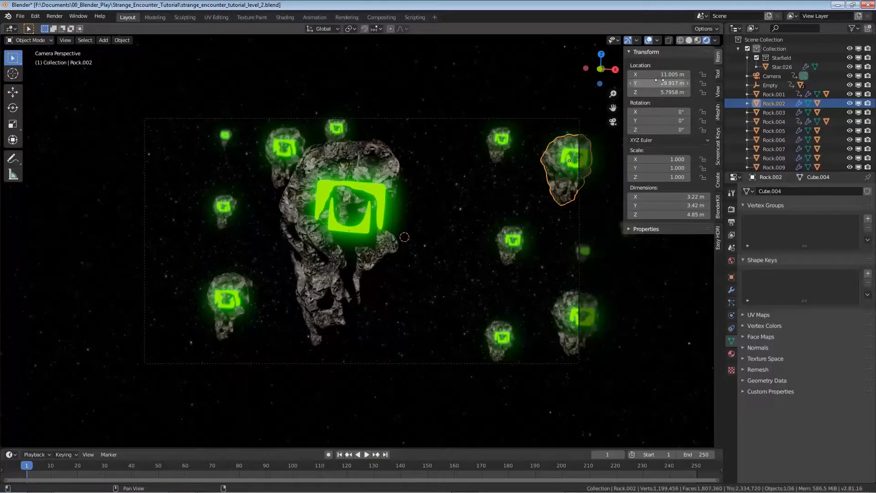
key(i)
key(i)
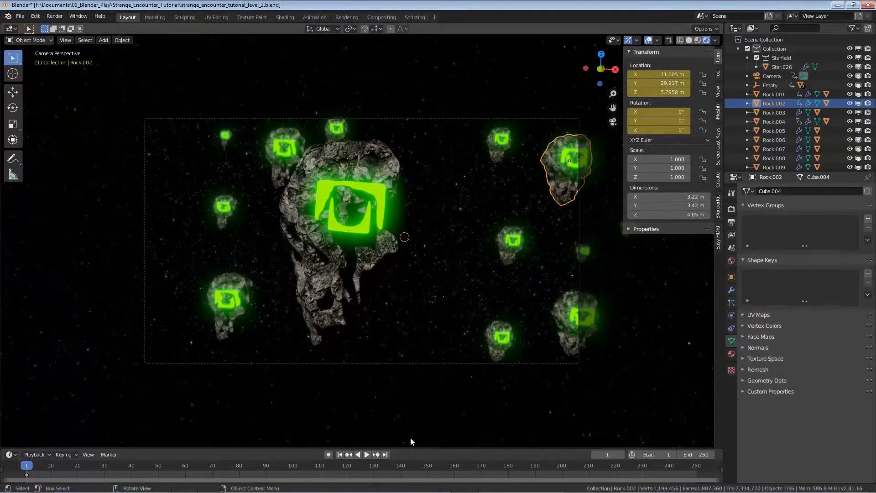
click(385, 454)
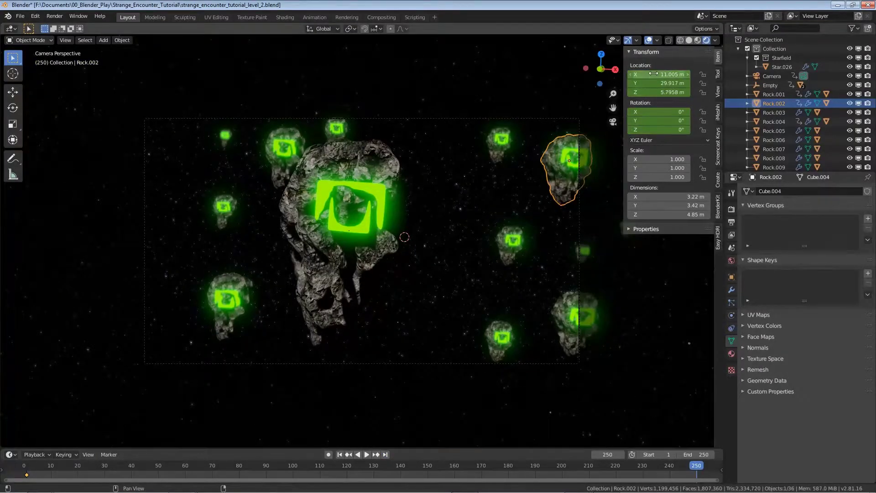
key(i)
- At frame 125, move Rock.002 to about X 13.38 m, Y 29.73 m, Z 5.13 m
click(607, 453)
text(125)
key(Return)
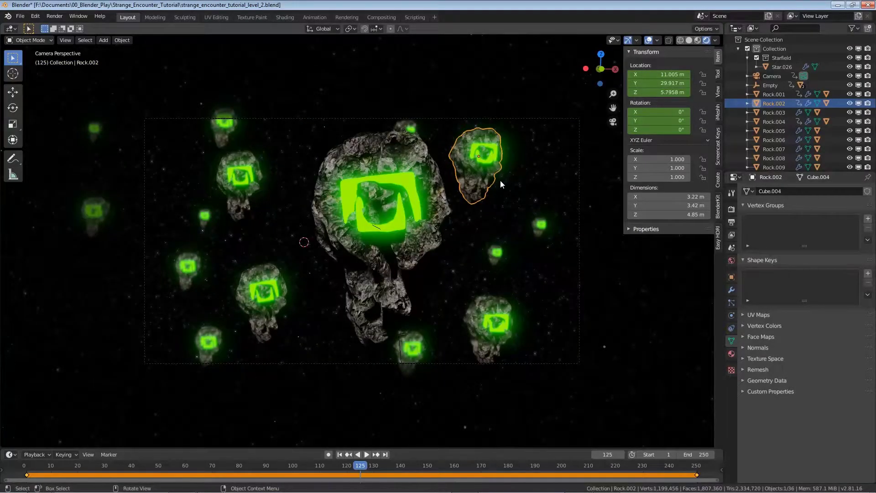
key(g)
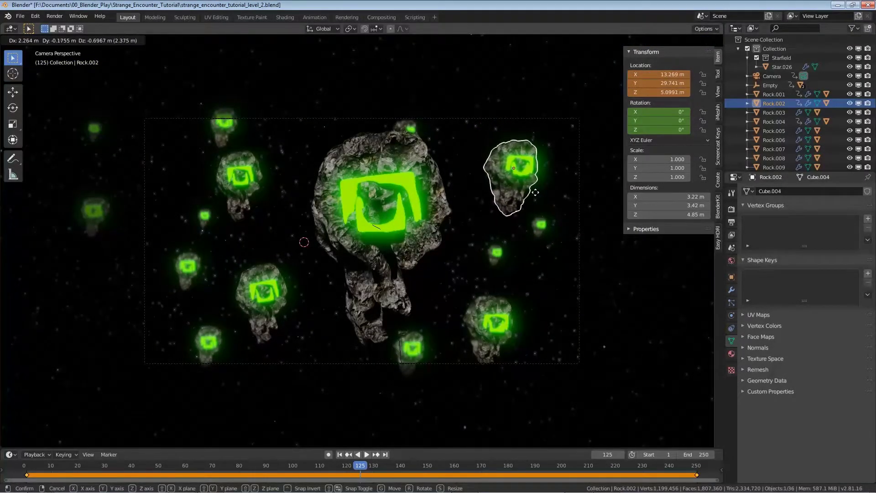
click(537, 193)
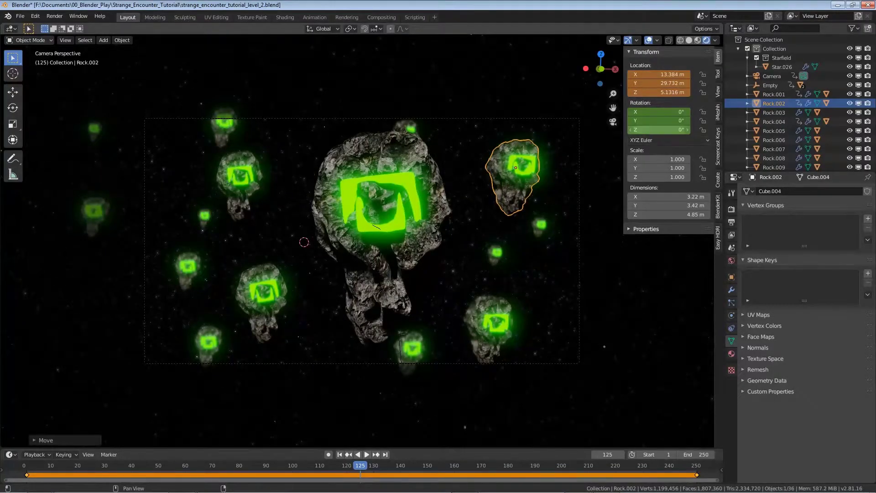
- Rotate Rock.002 to X 1.9°, Y 3.5°, Z -24.3° and keyframe its location and rotation at frame 125
drag(661, 130, 652, 112)
key(i)
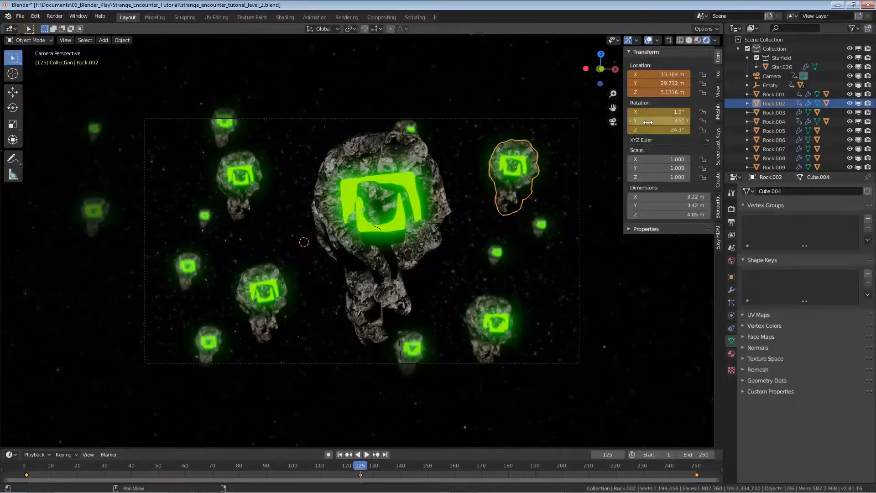
key(i)
- Keyframe the location and rotation of Rock.003, the lower-right rock in the camera view, at frames 1 and 250
click(339, 454)
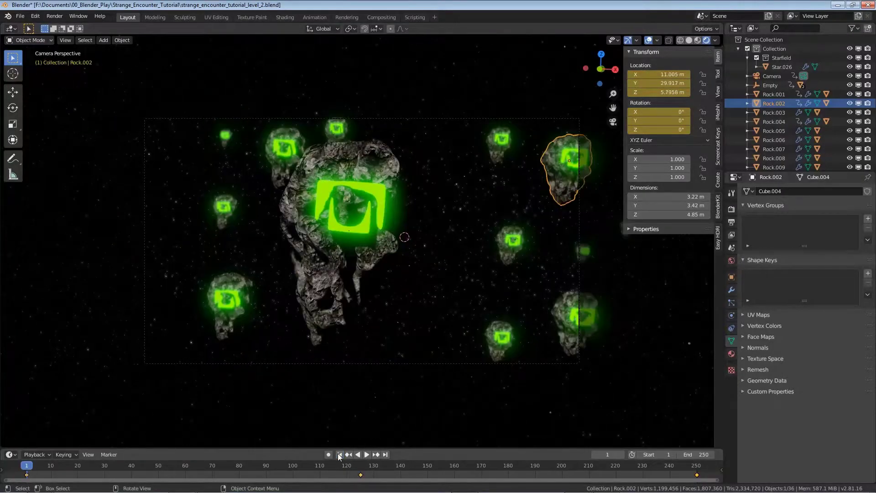
click(561, 308)
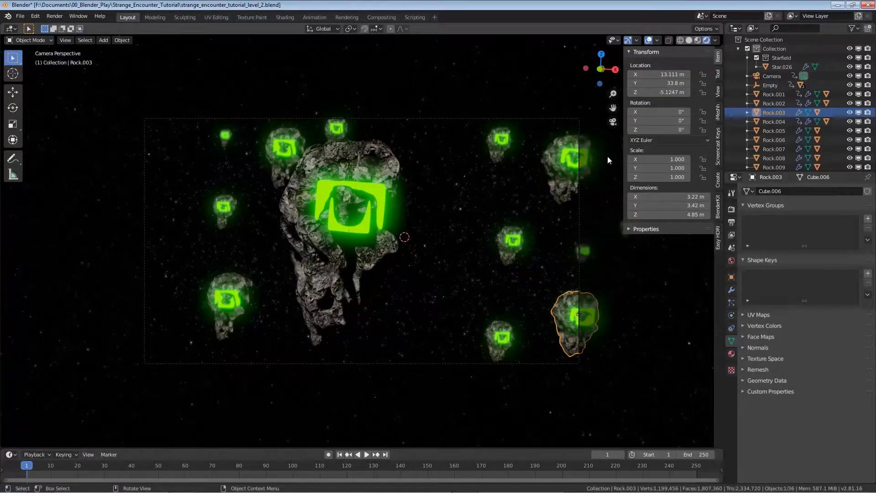
key(i)
key(i)
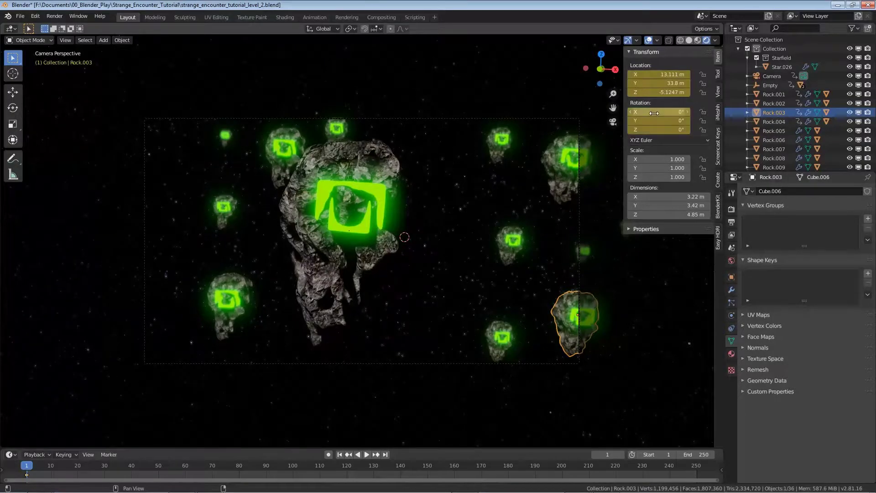
click(385, 454)
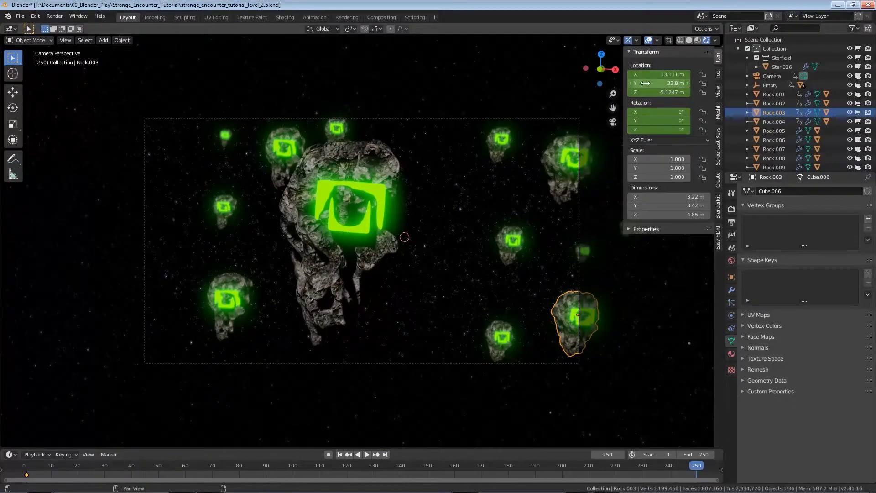
key(i)
key(i)
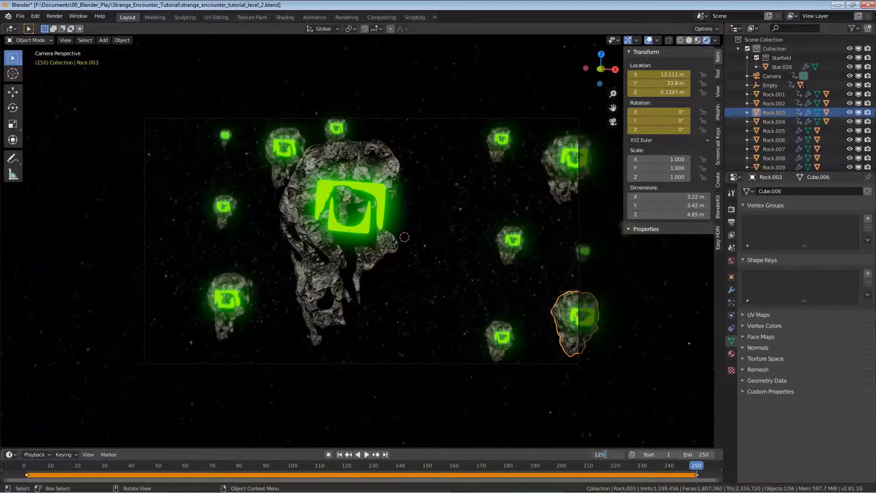
- At frame 125, move Rock.003 to about X 14.62 m, Y 33.68 m, Z -3.75 m
click(606, 454)
text(125)
key(Return)
key(g)
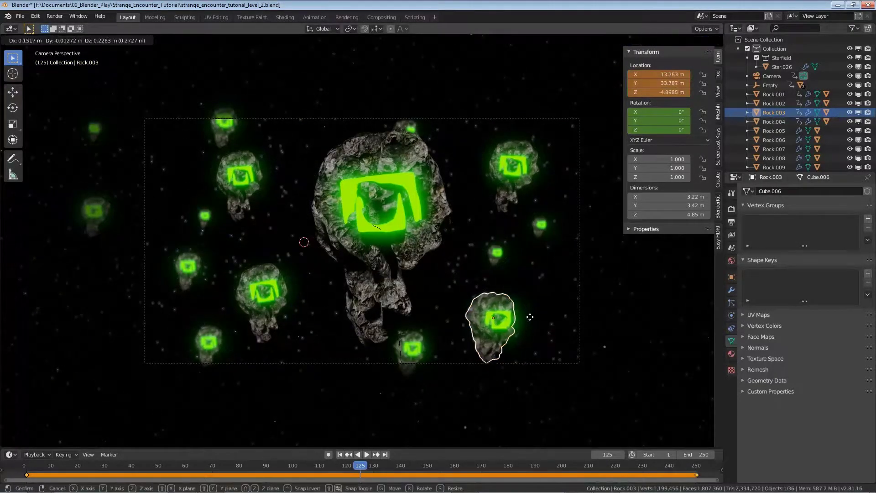
click(549, 301)
- Rotate Rock.003 to X -5.8°, Y 1.9°, Z -24.6° and keyframe its location and rotation at frame 125
drag(656, 129, 652, 112)
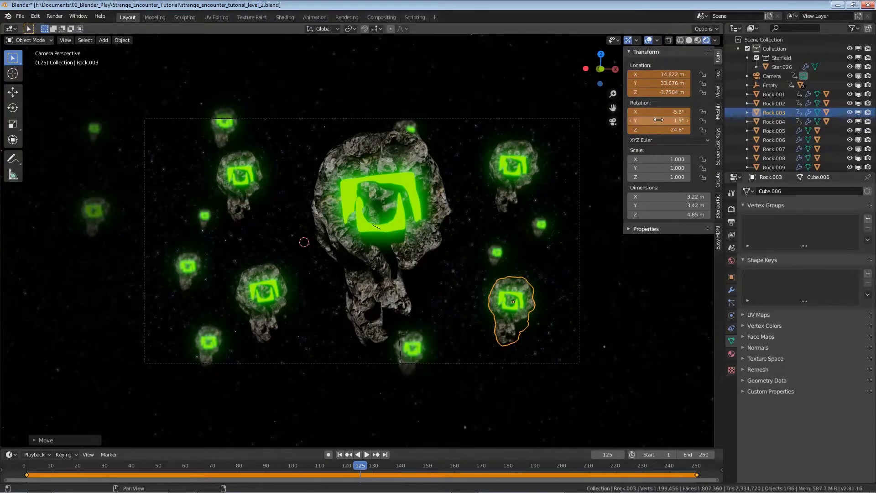
key(i)
key(i)
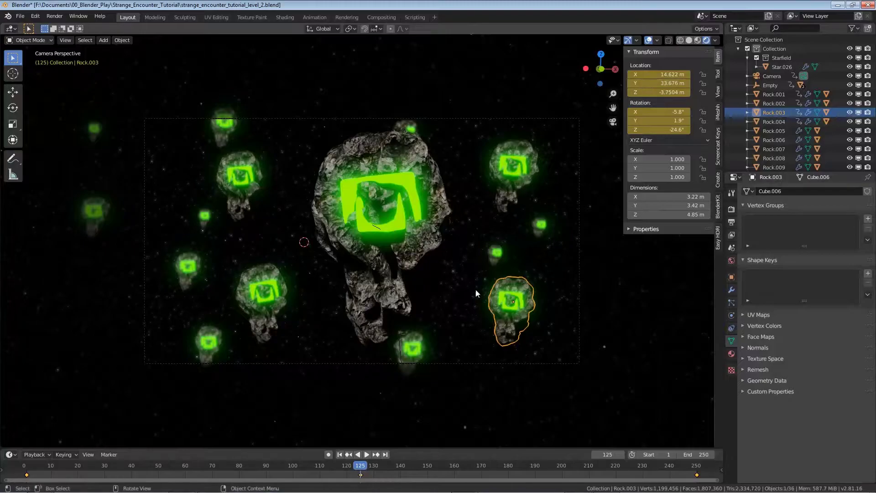
- Deselect everything, play the animation from frame 1 to review all the moving rocks, and save the file
click(340, 454)
click(369, 365)
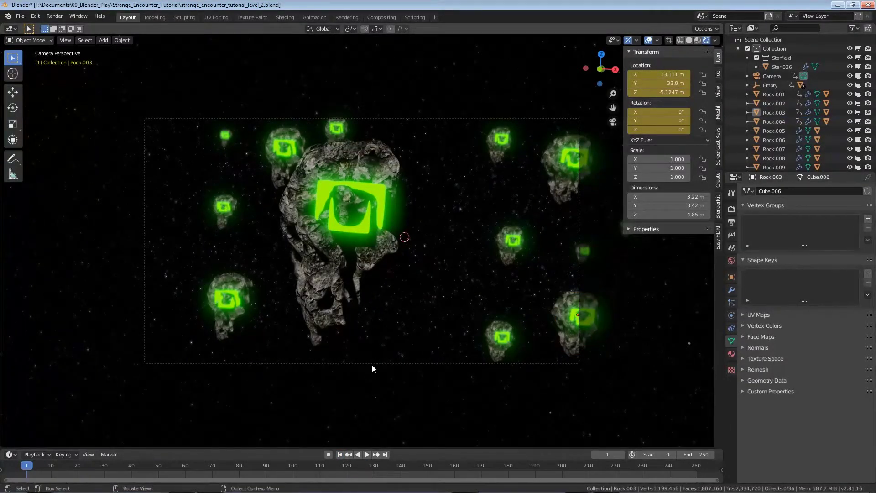
key(space)
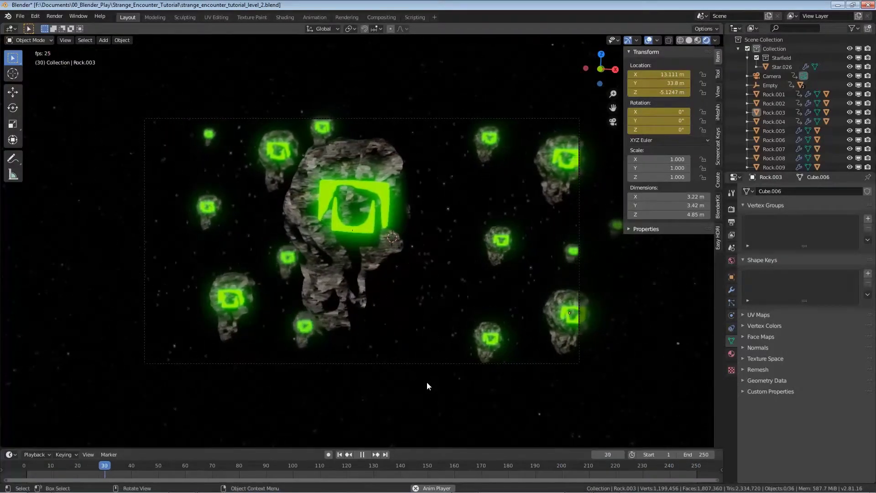
key(space)
key(ctrl+s)
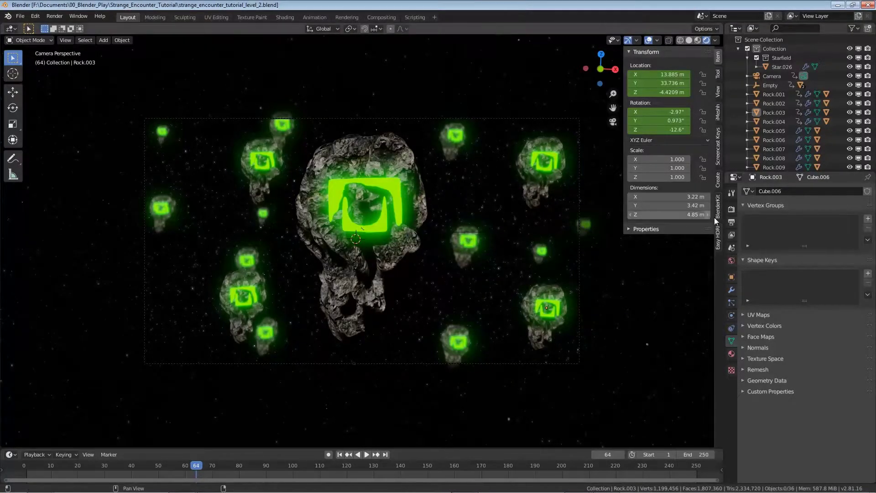
- While choosing the render output location, create a folder named animation_01 inside Strange_Encounter_Tutorial's _renders folder
click(732, 222)
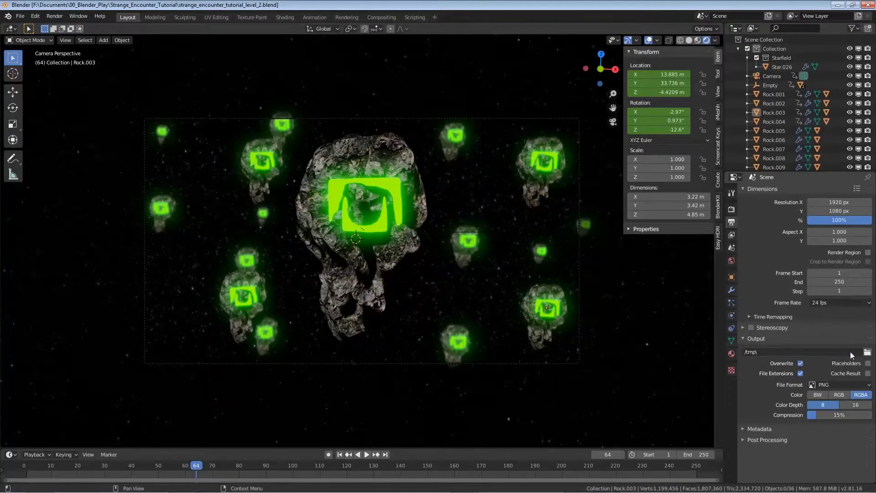
click(867, 352)
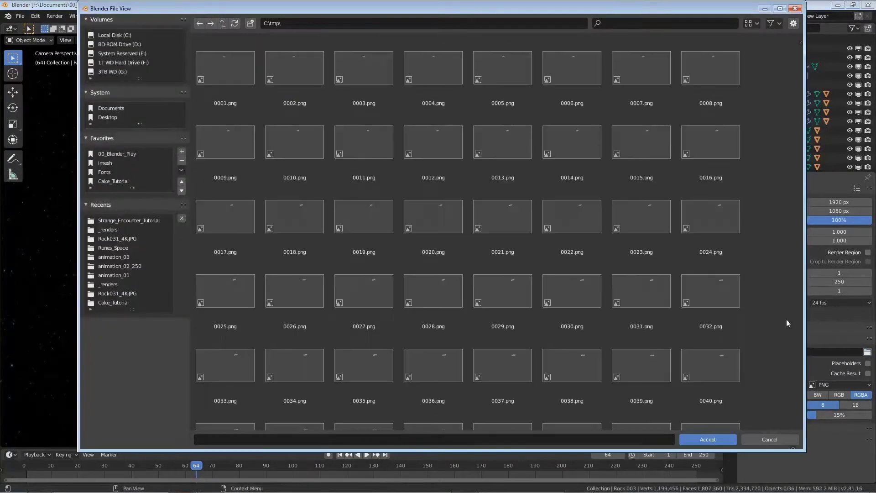
click(124, 221)
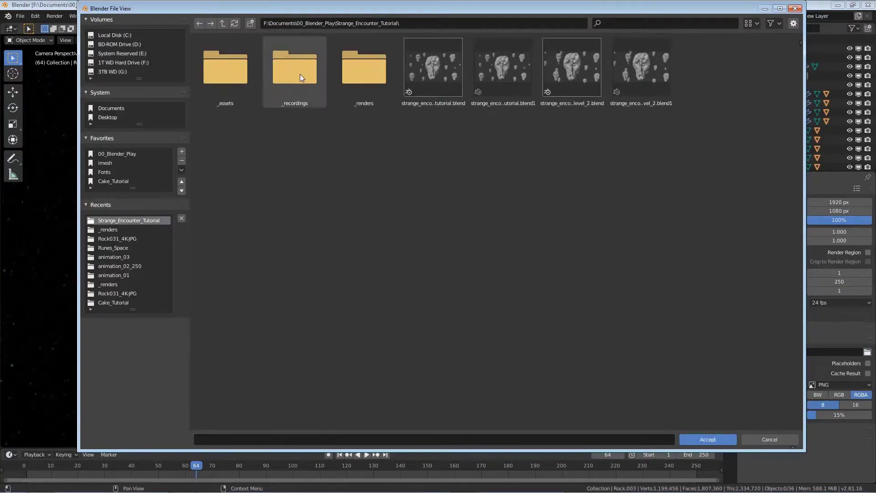
double_click(370, 76)
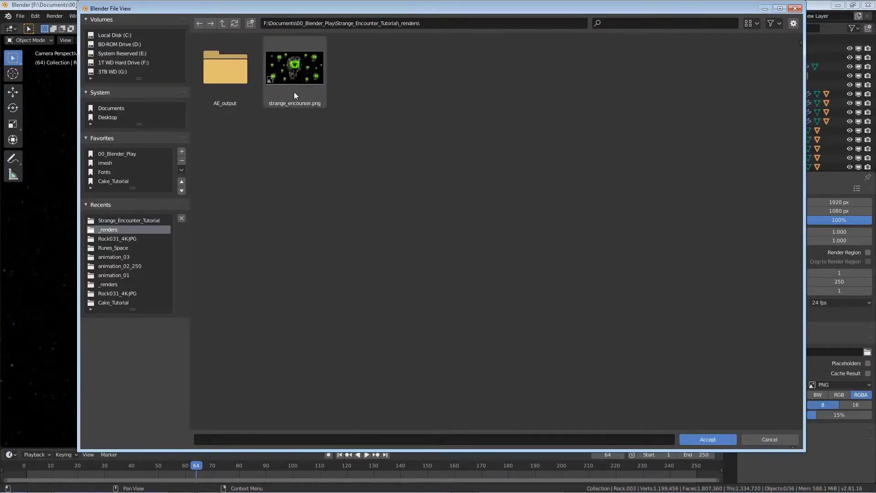
click(250, 22)
text(animation_0)
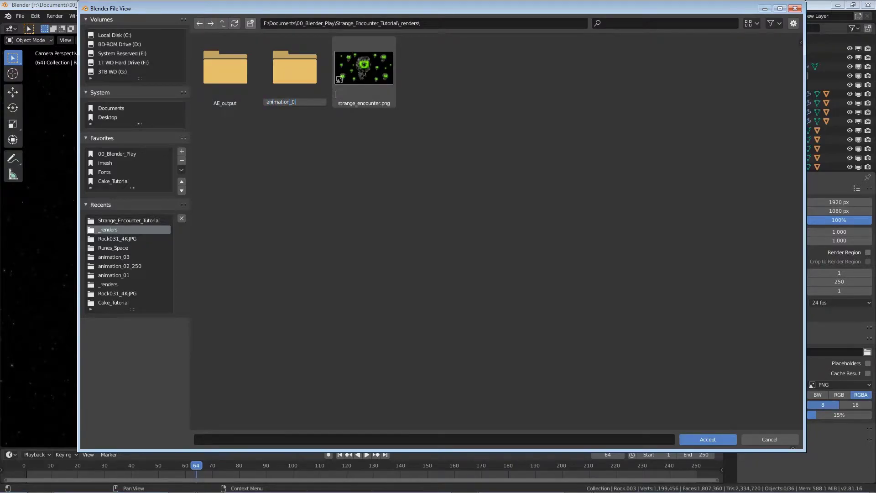
text(1)
key(Return)
- Set the render output to the animation_01 folder with the file name prefix animation_
double_click(297, 64)
click(292, 438)
text(animation_)
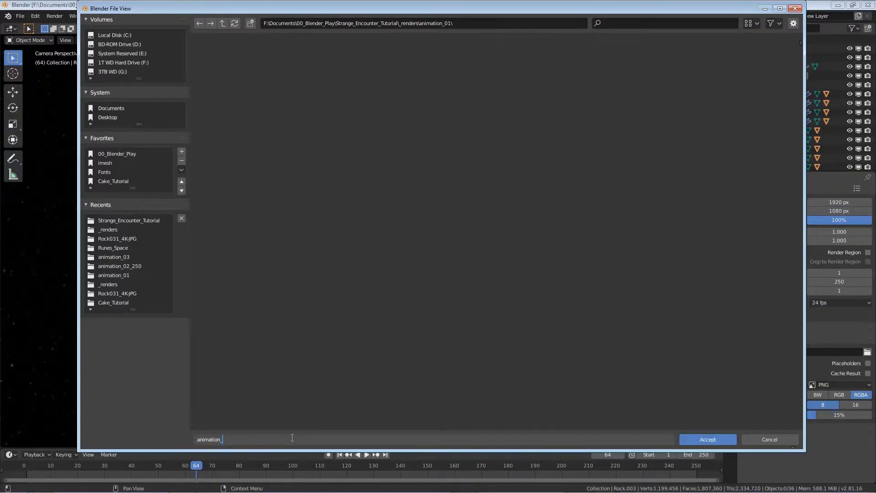
key(Return)
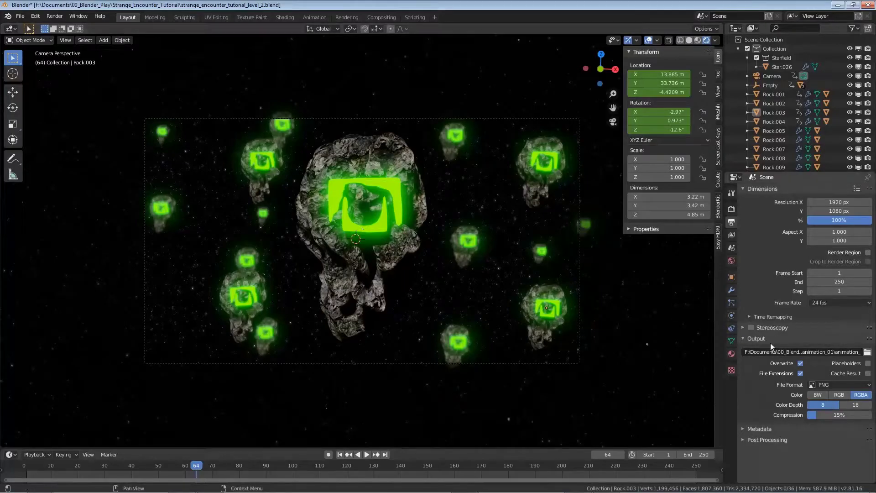
- Set the scene's end frame to 249 and save the file
click(838, 281)
text(249)
key(Return)
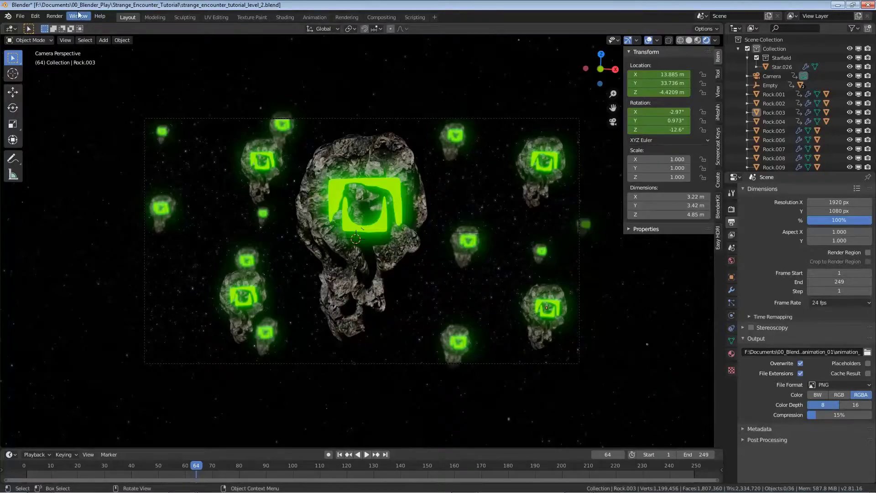
click(55, 16)
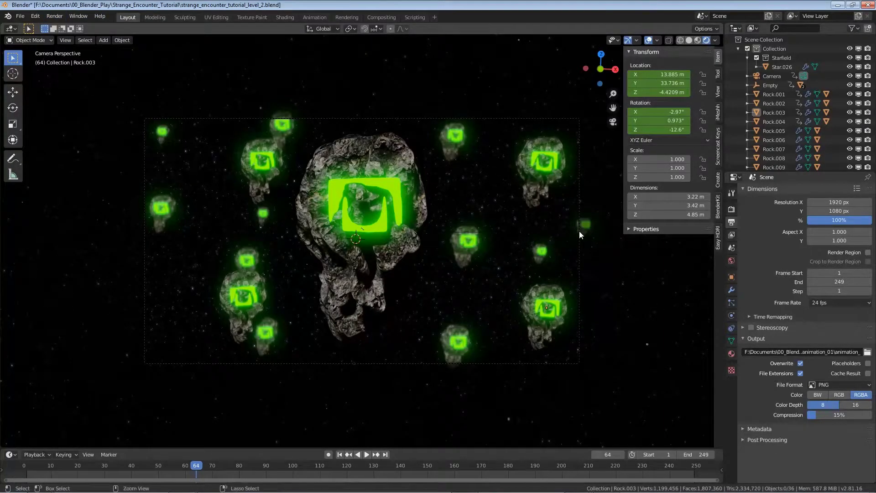
key(ctrl+s)
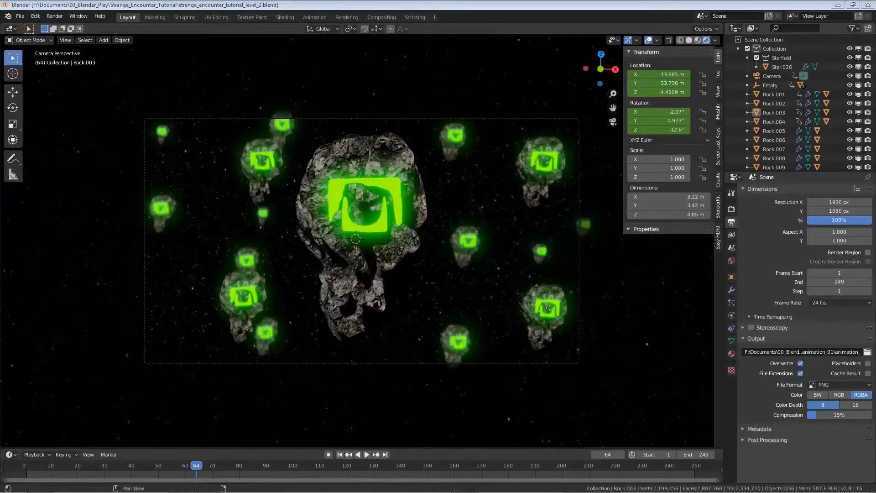
- In the Compositing workspace, split the node editor in two and turn one area into an Image Editor showing the Render Result
click(371, 17)
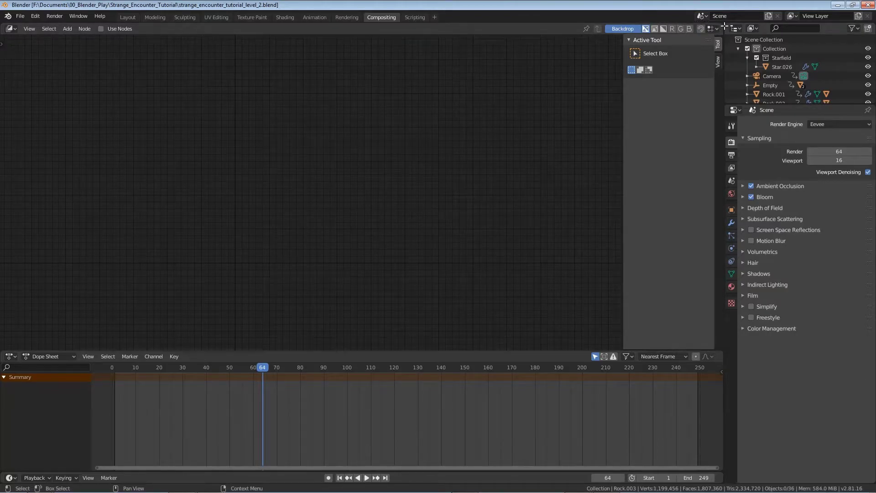
drag(1, 25, 285, 65)
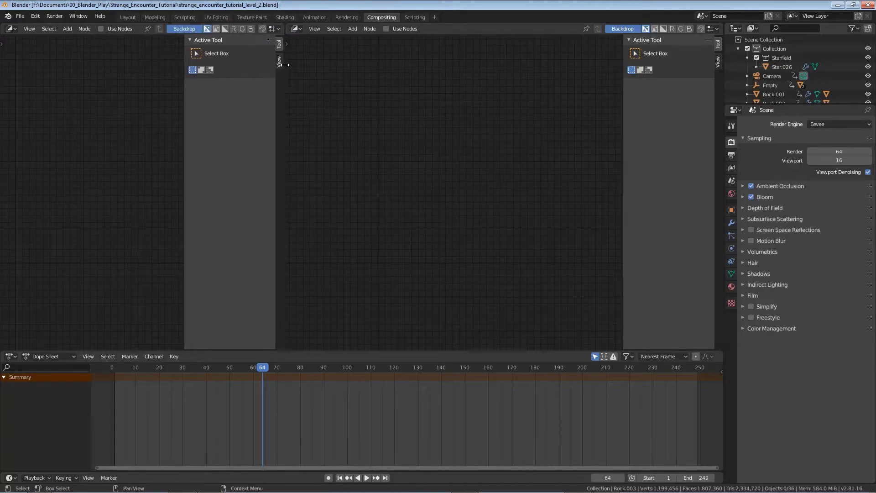
click(10, 28)
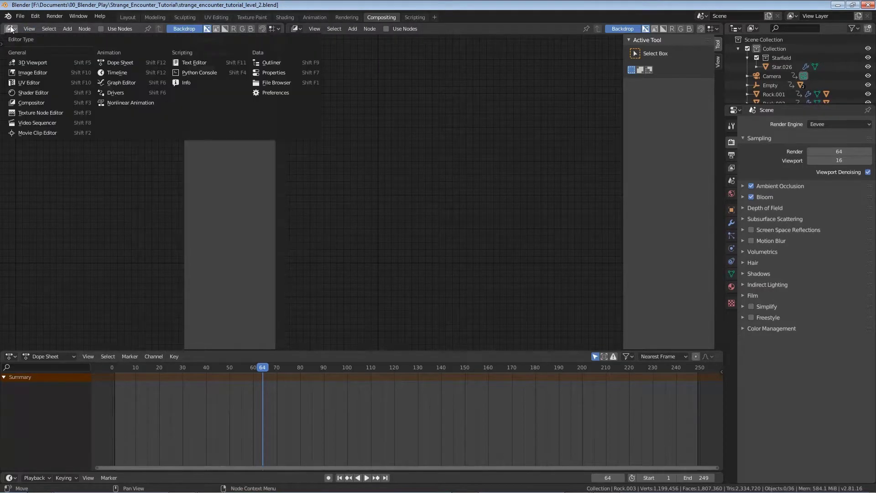
click(36, 74)
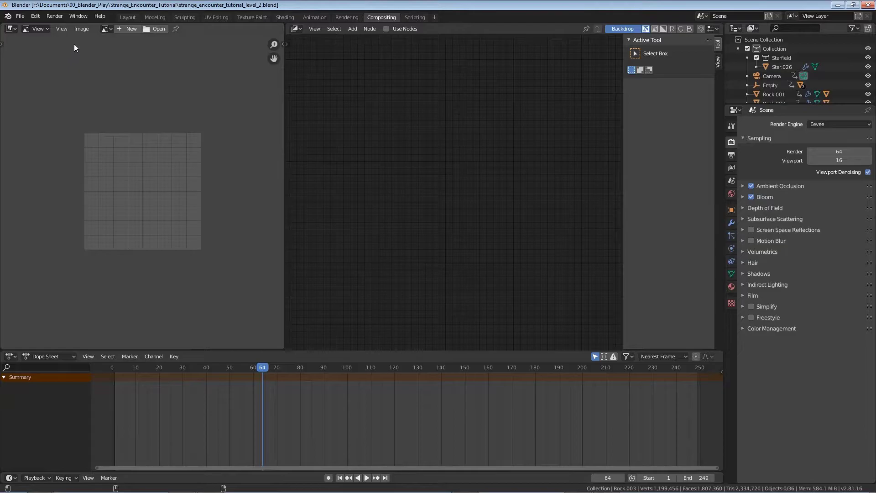
click(105, 30)
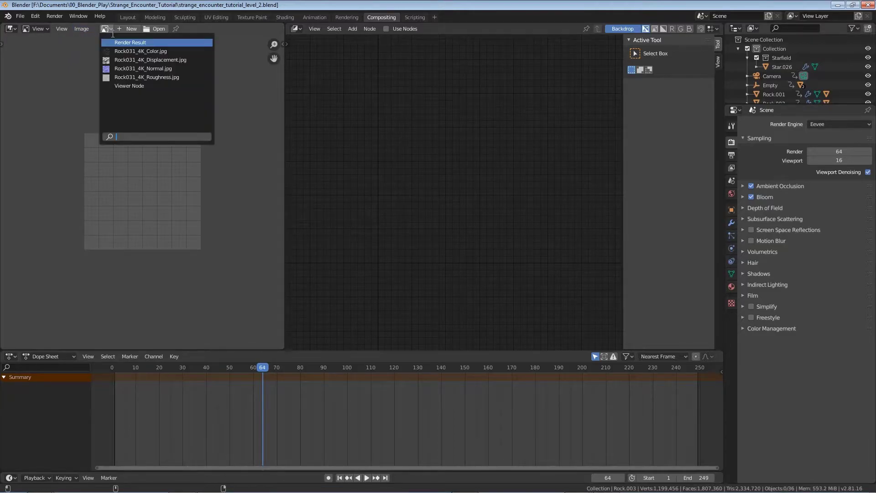
click(126, 42)
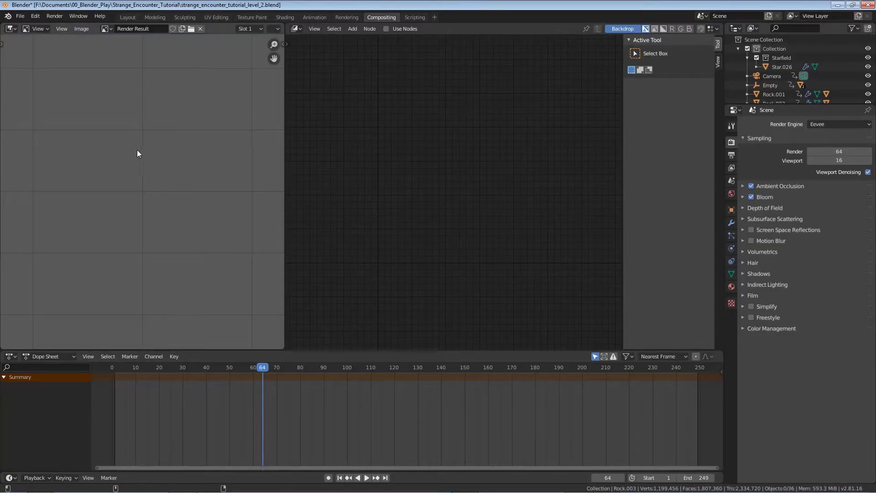
scroll(138, 158, down, 1)
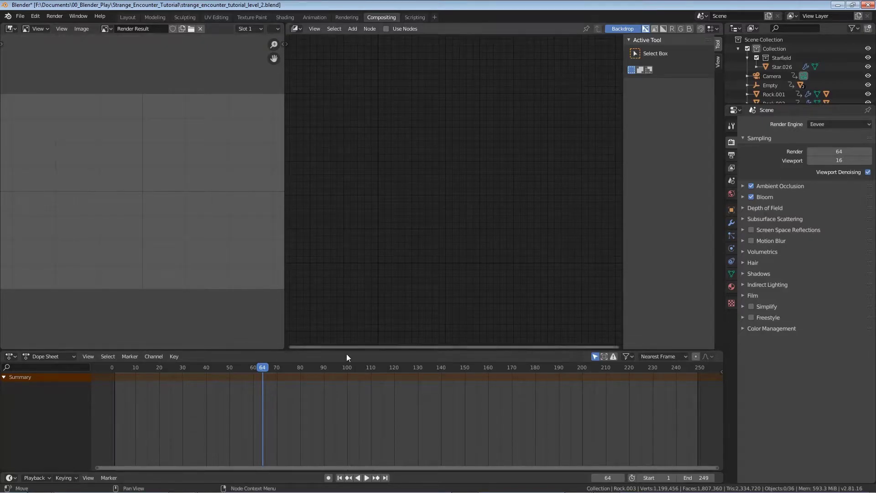
- Go to frame 120, render it as a still image, close the render window and fit the result in the Image Editor
click(339, 478)
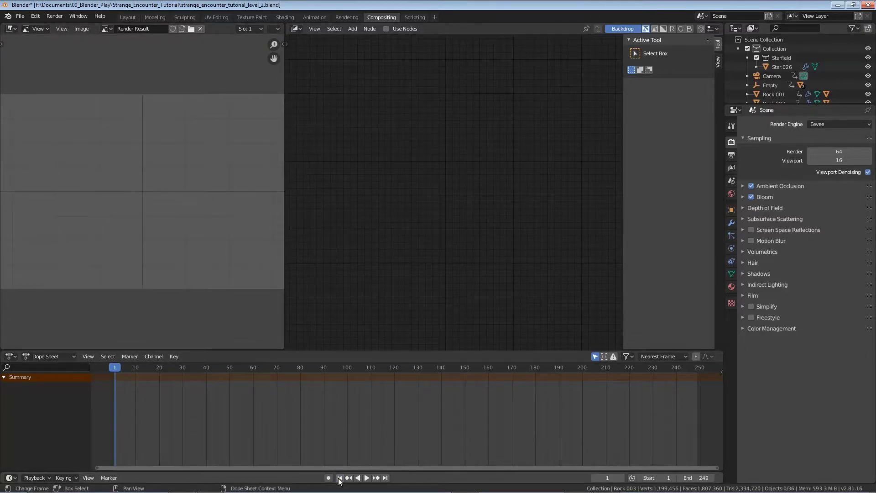
drag(355, 366, 395, 373)
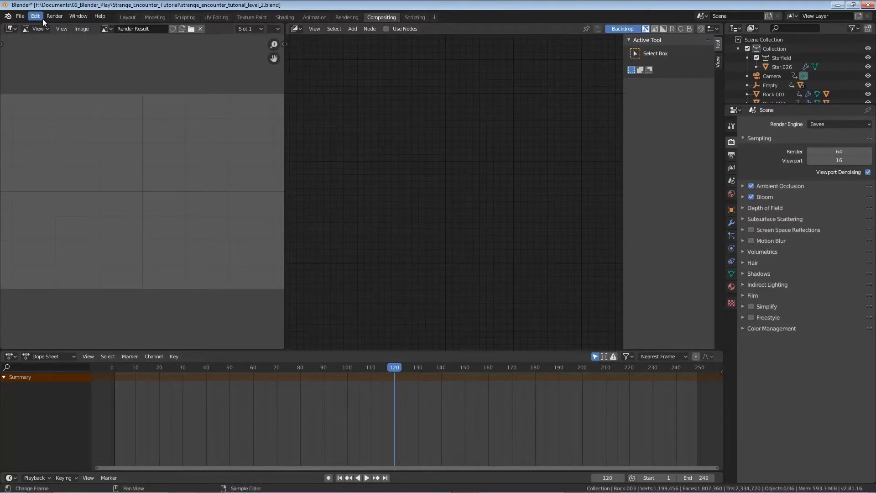
click(54, 16)
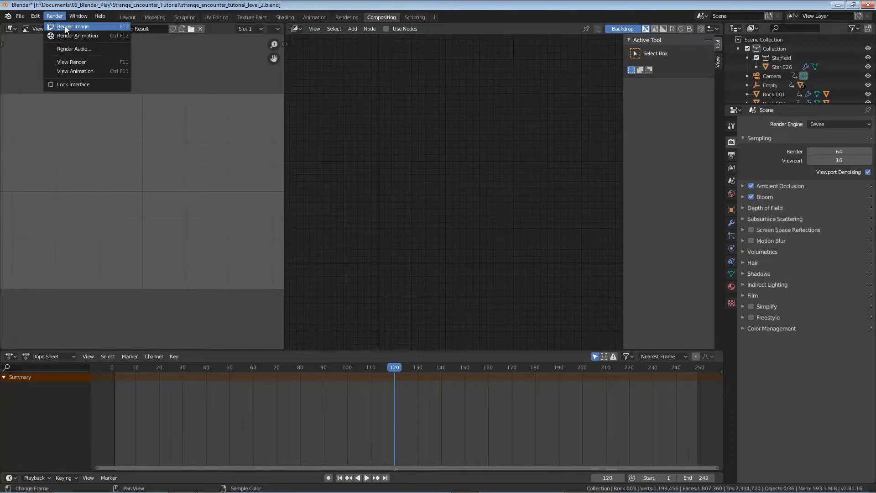
click(64, 26)
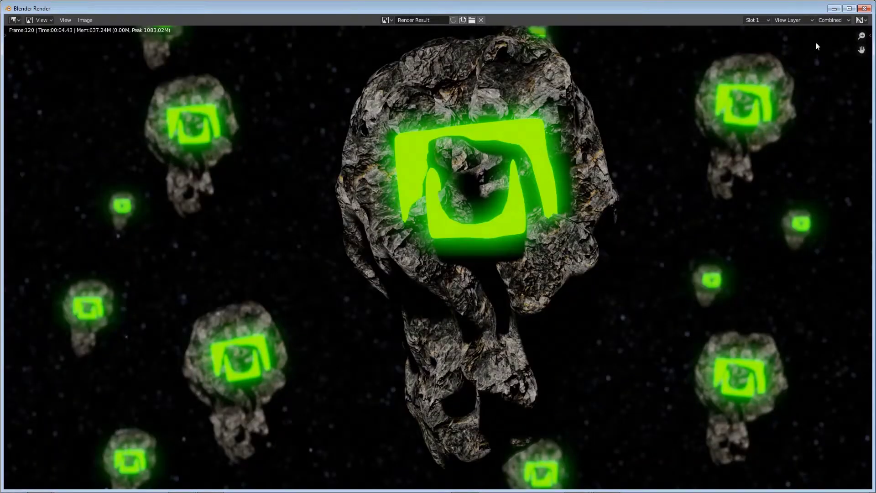
click(863, 8)
scroll(173, 177, down, 1)
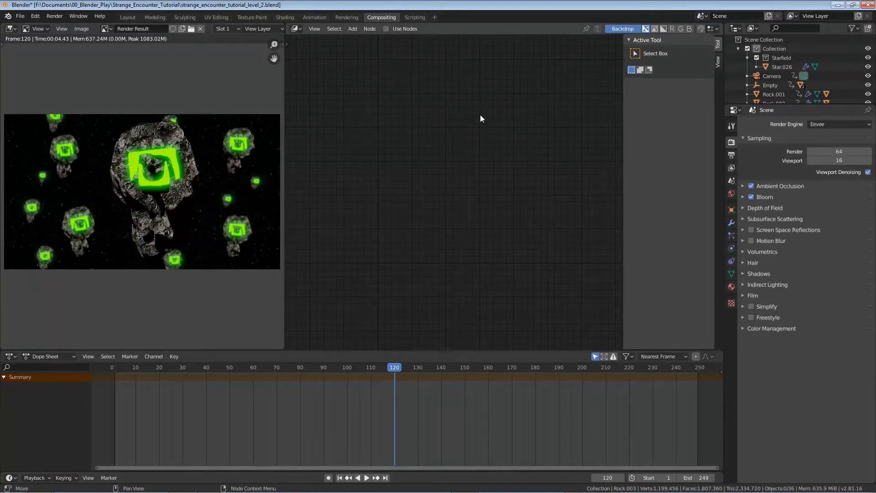
- Enable compositing nodes for the scene and save the file
click(400, 29)
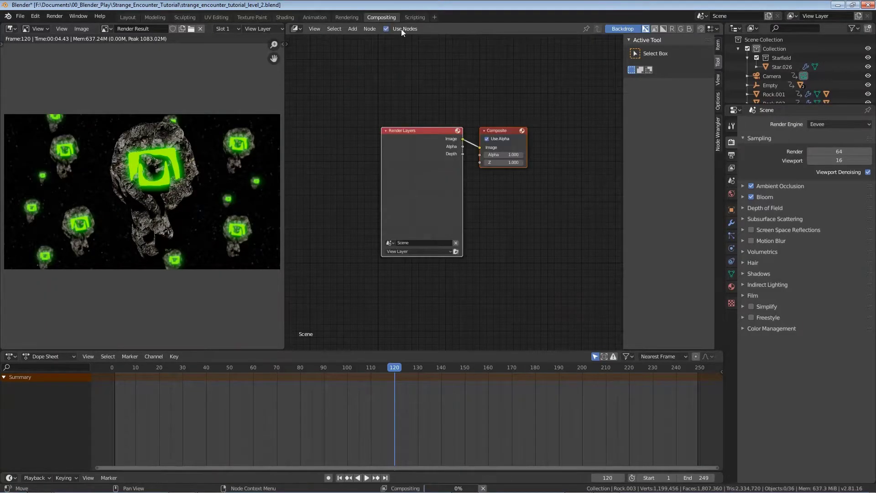
key(ctrl+s)
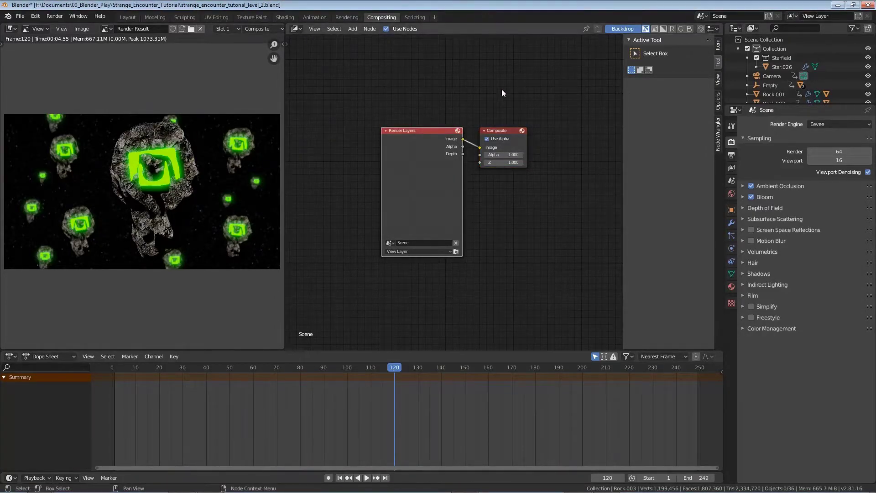
- Move the Render Layers node away from the Composite node to make room between them, and hide the node editor's sidebar
click(509, 246)
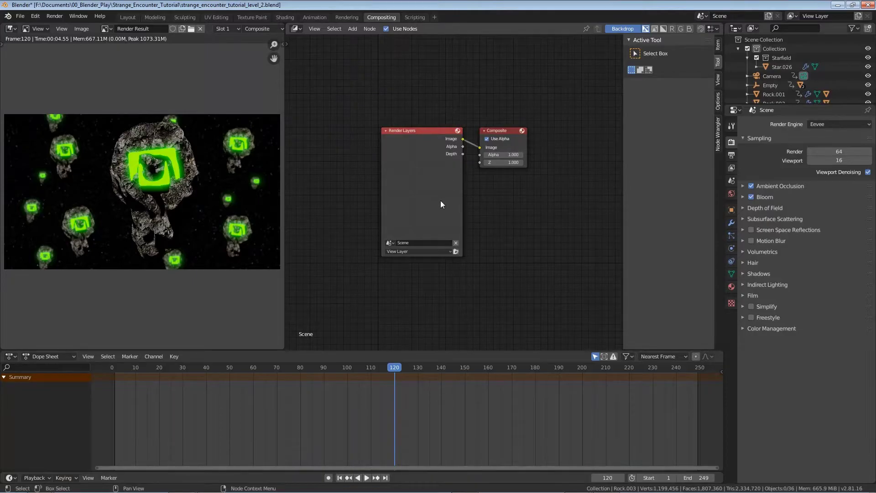
click(409, 141)
key(g)
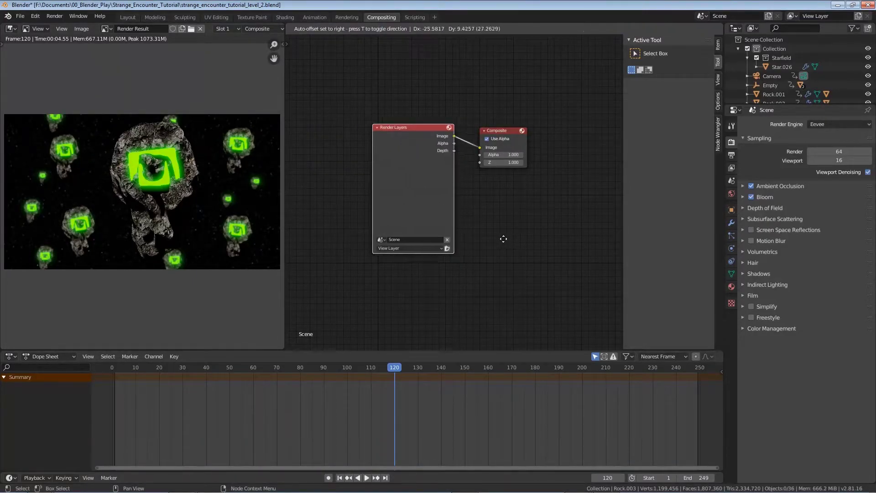
click(440, 234)
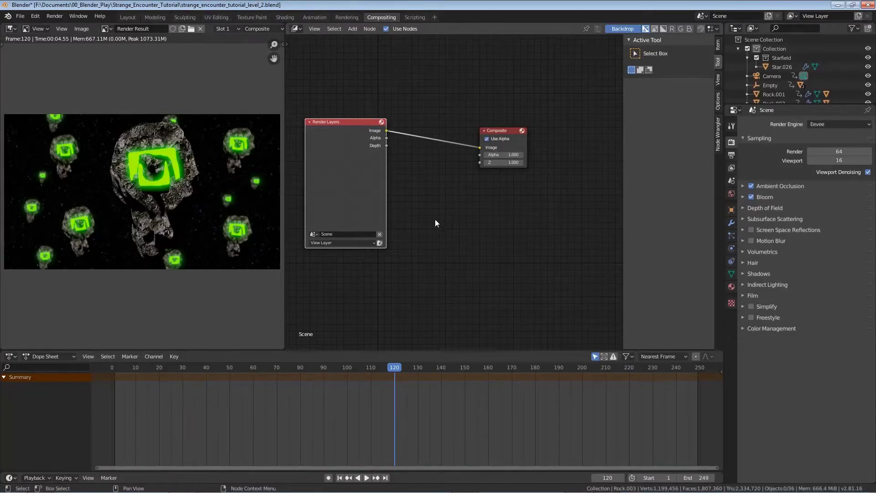
key(n)
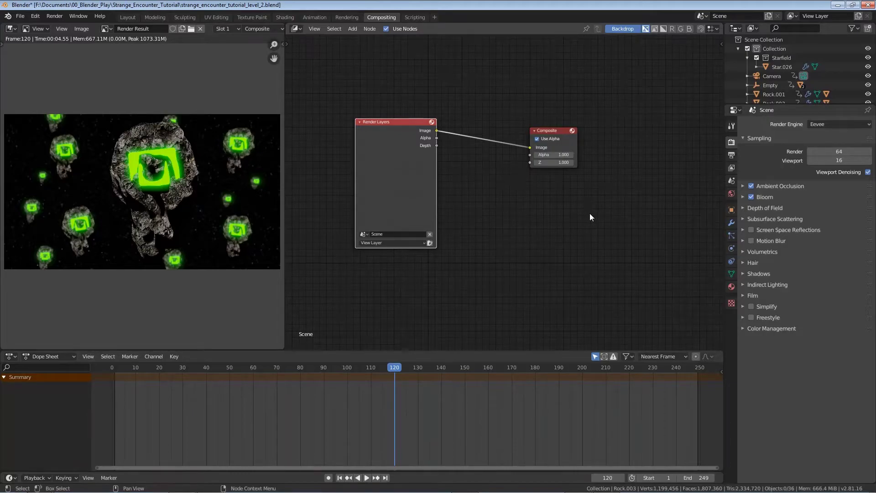
- Insert an RGB Curves node on the link between Render Layers and Composite, and save the file
key(shift+a)
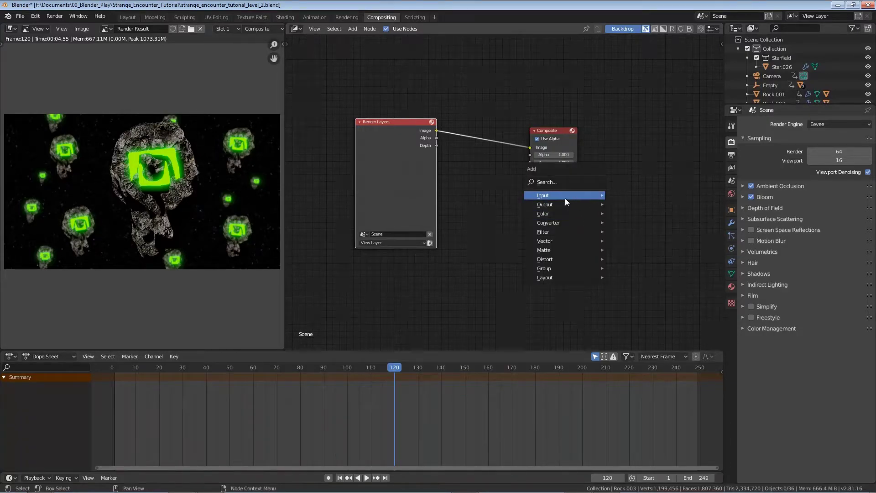
mouse_move(567, 212)
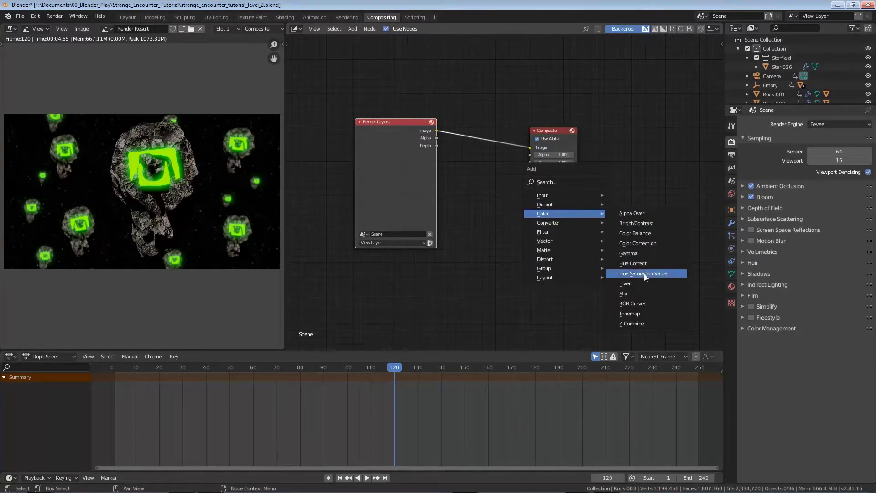
click(640, 302)
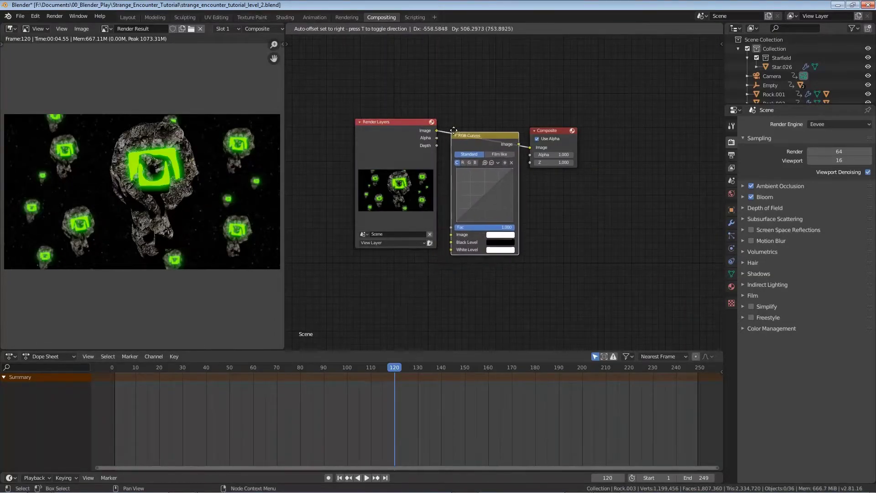
click(455, 133)
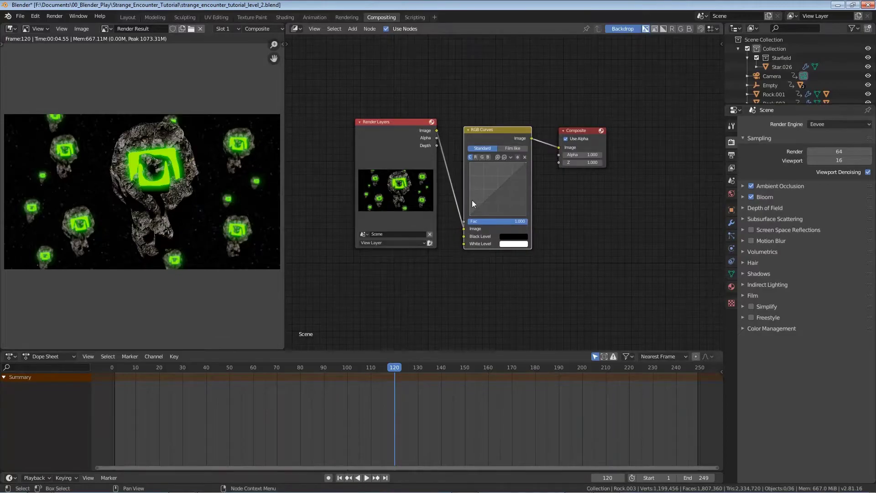
key(ctrl+s)
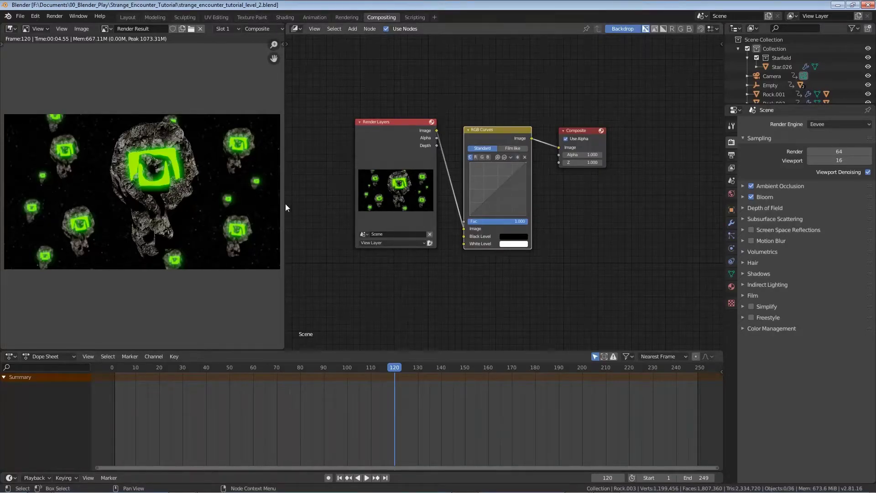
- Widen the Image Editor area and frame the large central rock of the render up close
drag(285, 191, 389, 208)
scroll(244, 203, up, 5)
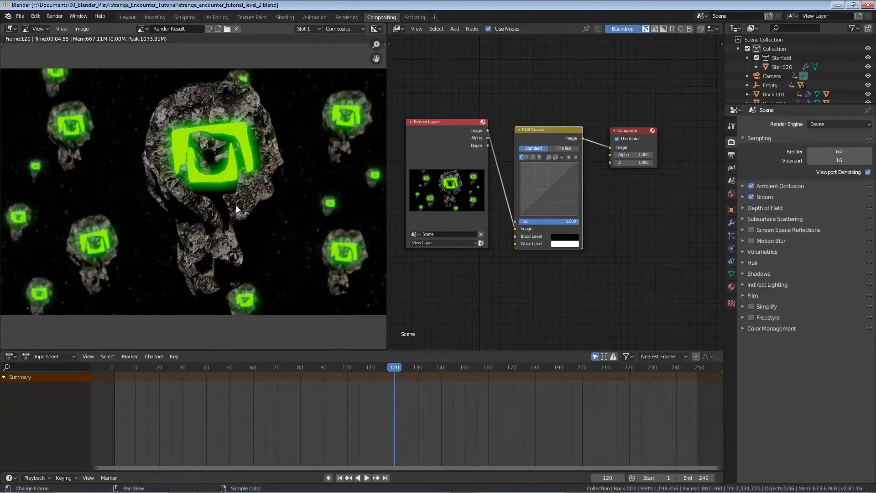
middle_drag(264, 207, 212, 215)
scroll(211, 214, up, 2)
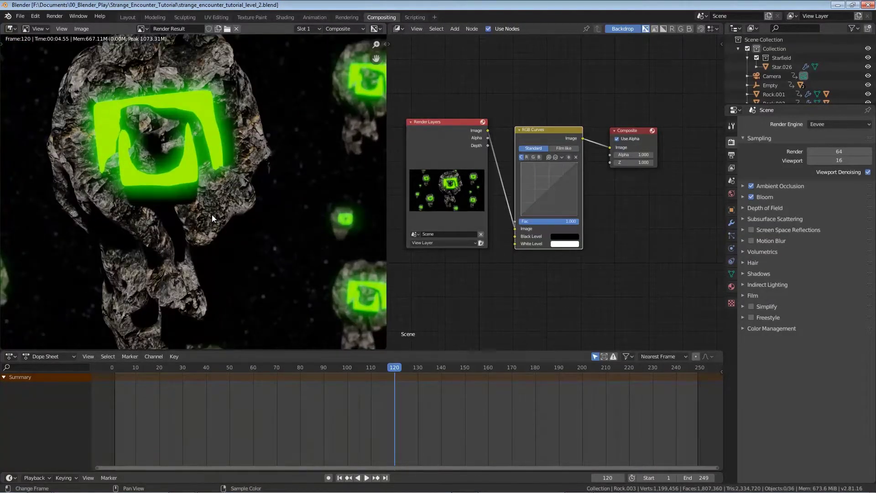
middle_drag(223, 169, 216, 200)
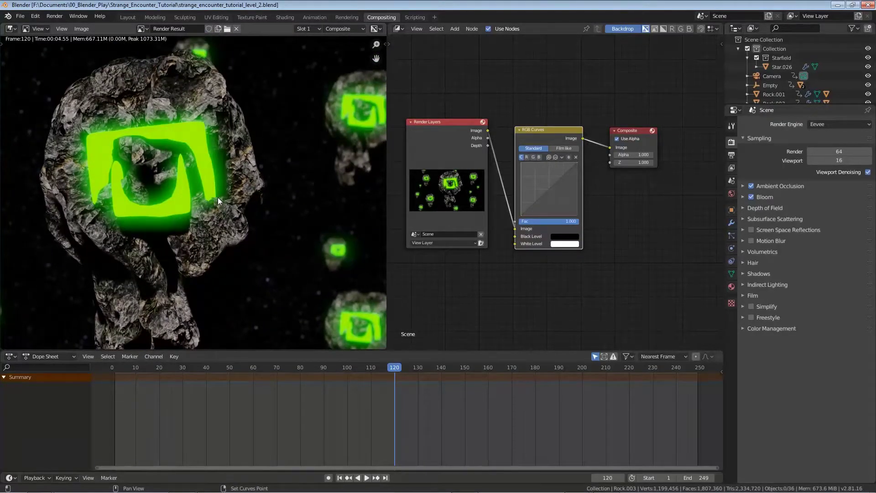
scroll(219, 201, up, 1)
middle_drag(215, 185, 215, 198)
- Add two control points to the RGB Curves node's combined curve, at about X 0.32 and X 0.62, and save the file
click(541, 134)
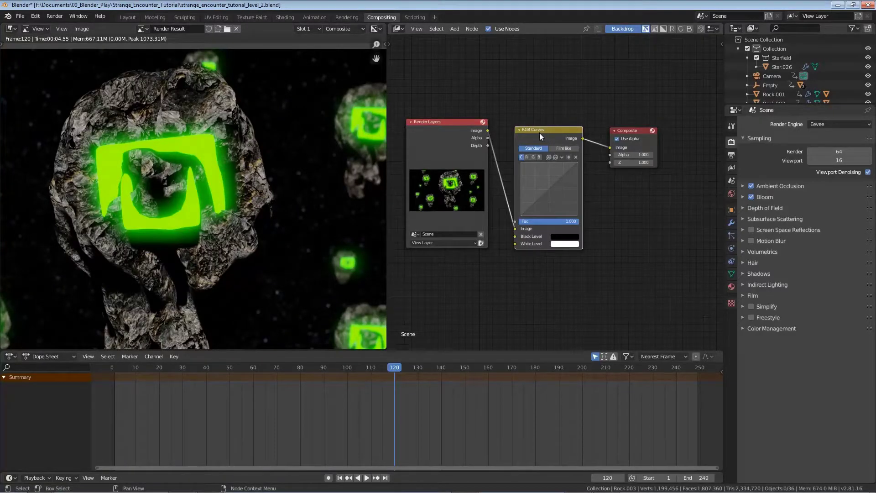
click(538, 199)
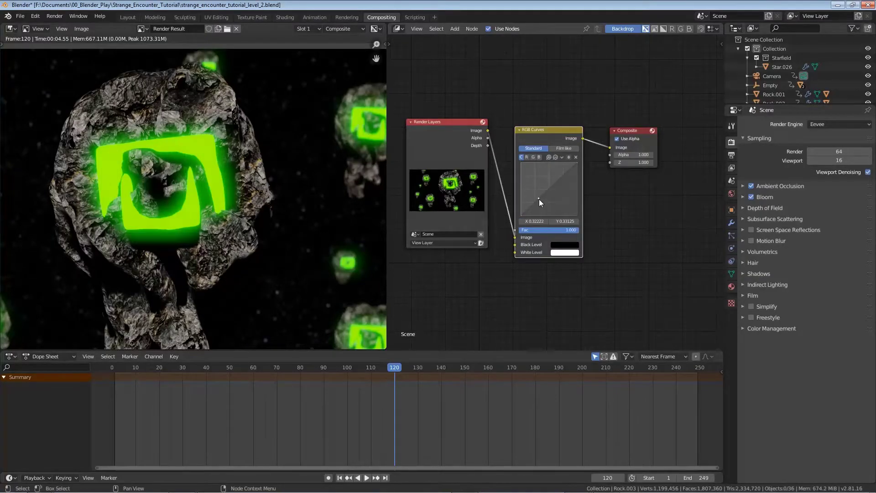
click(556, 182)
key(ctrl+s)
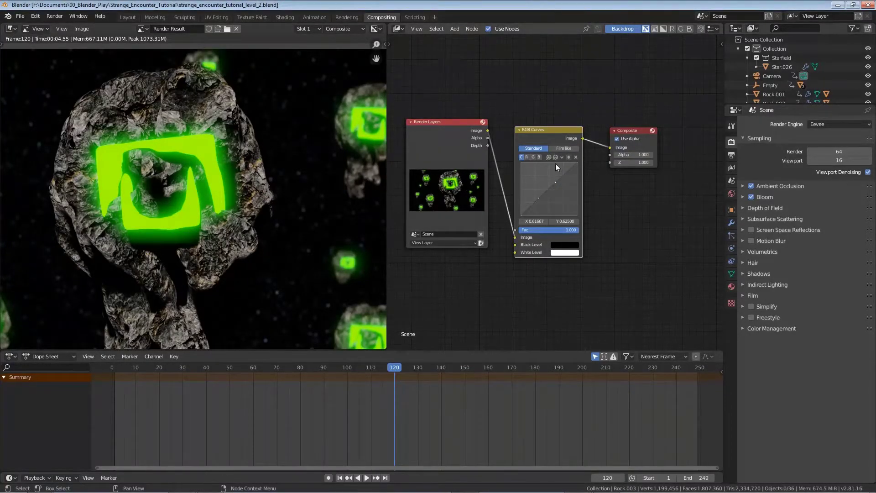
- Shape the combined curve by raising its lower point above the diagonal and moving the upper point to about X 0.34, Y 0.74
click(537, 196)
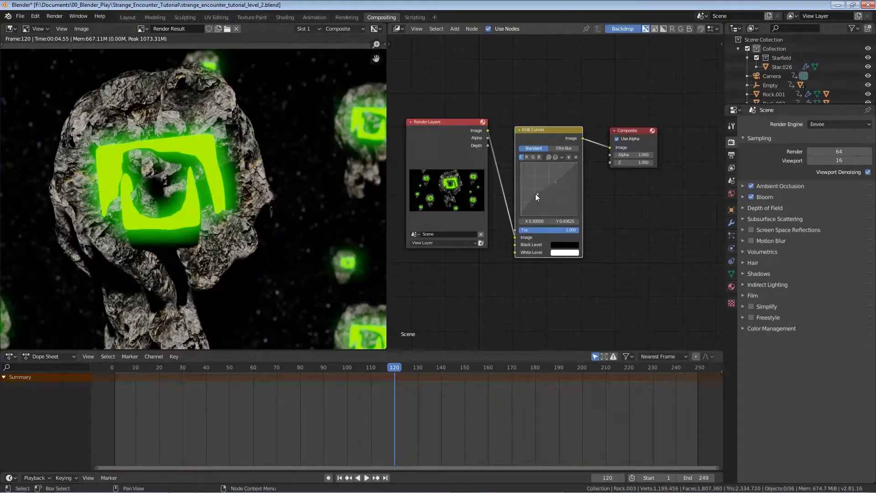
mouse_move(537, 196)
mouse_down()
mouse_move(538, 210)
mouse_move(535, 195)
mouse_up()
drag(555, 182, 540, 171)
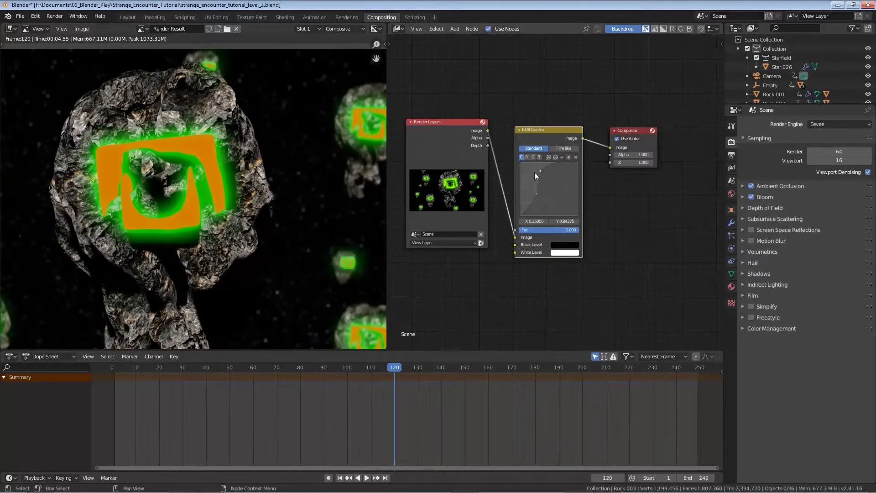
drag(539, 171, 539, 176)
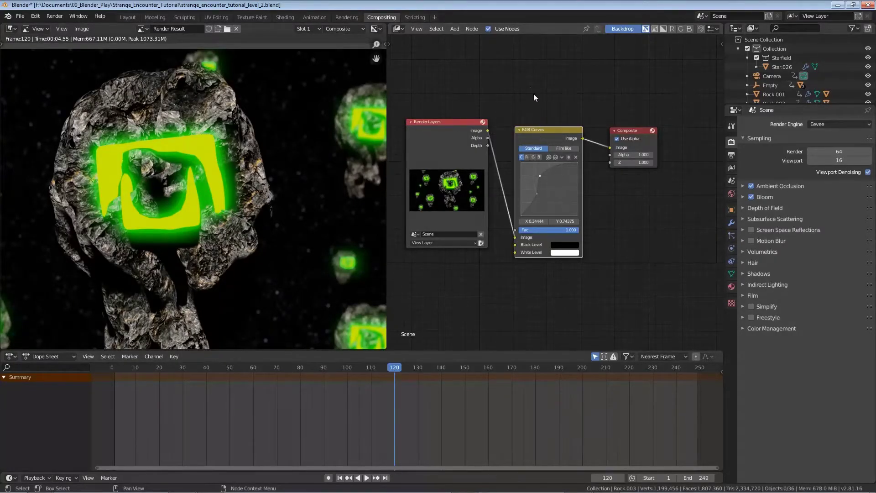
- Mute and unmute the RGB Curves node repeatedly to compare the render with and without the correction, leaving the node active
key(m)
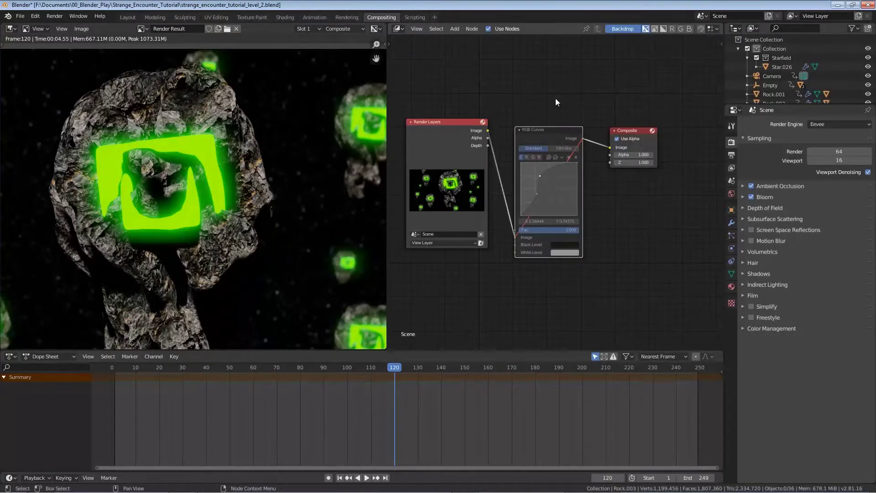
key(m)
key(m)
key(m)
key(m)
key(m)
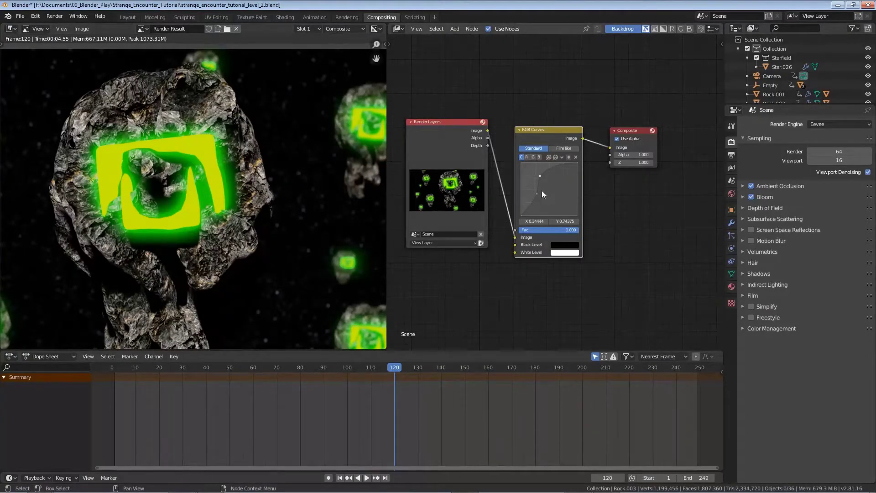
key(m)
key(m)
scroll(205, 222, down, 3)
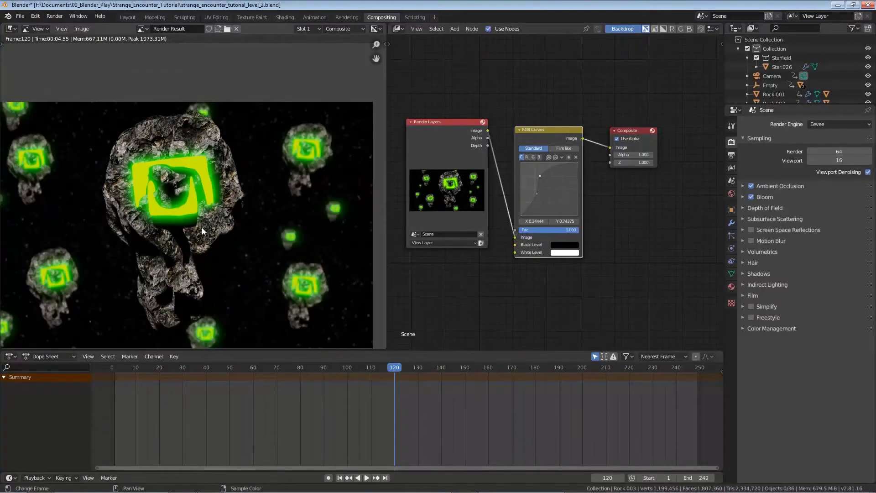
- Toggle the RGB Curves node's effect off and on twice more to judge the current correction on the central rock
key(m)
key(m)
key(m)
key(m)
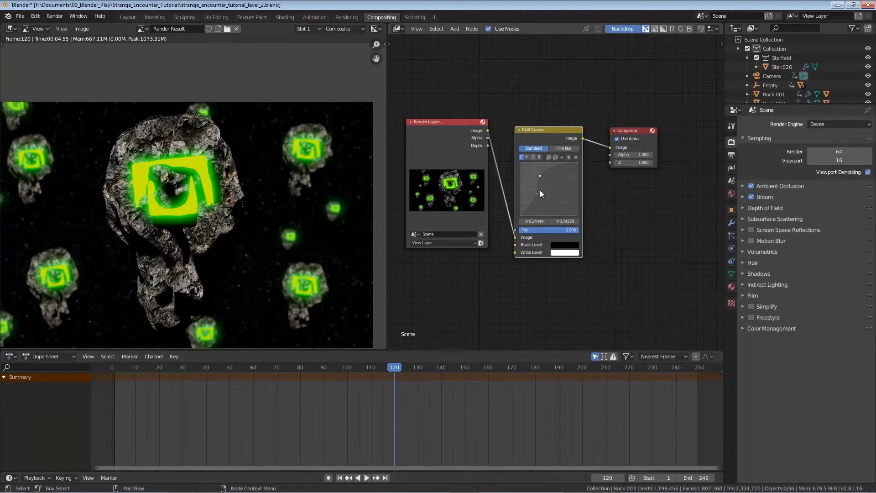
- Reshape the RGB Curves node's combined curve, shifting its lower point up and toward the shadows and lowering the upper point to about X 0.37, Y 0.63
drag(537, 193, 531, 188)
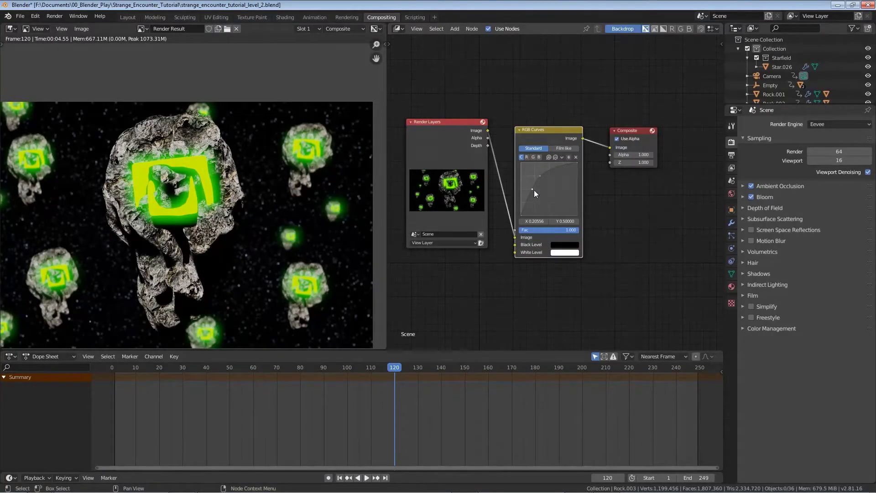
drag(534, 189, 534, 191)
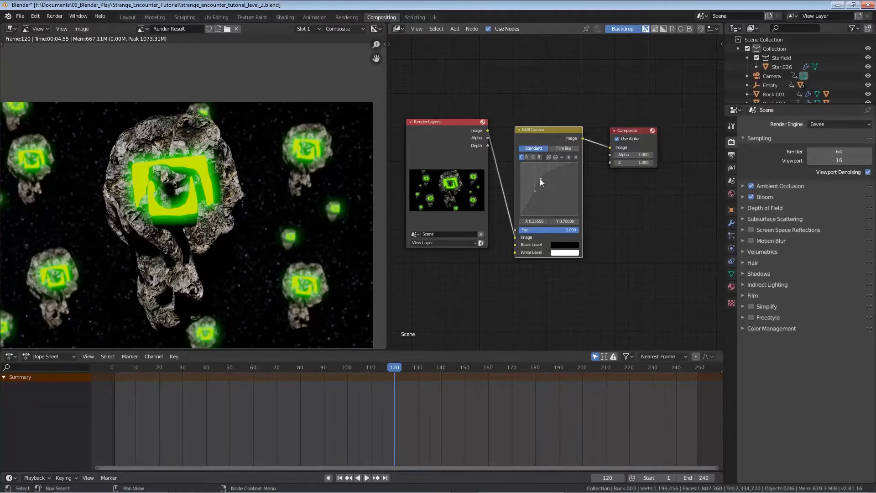
drag(540, 179, 540, 182)
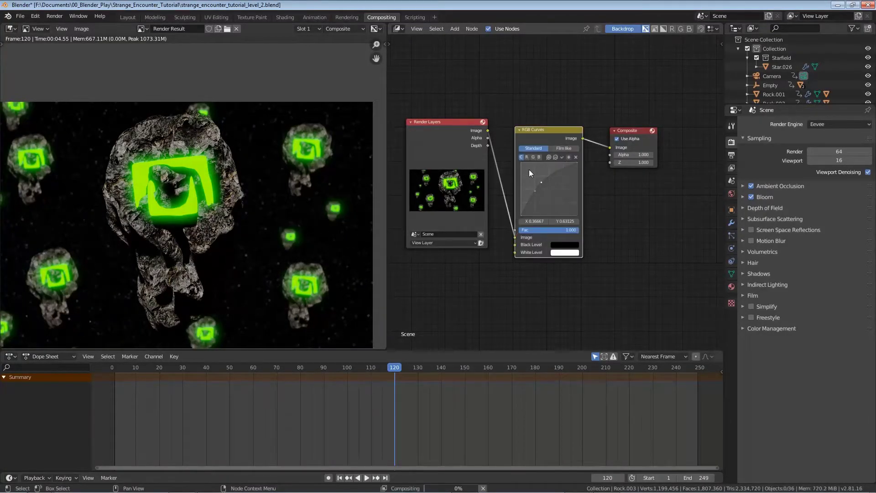
- Fit the whole render into view and mute and unmute the RGB Curves node to compare the full image
scroll(253, 220, down, 1)
middle_drag(242, 228, 283, 224)
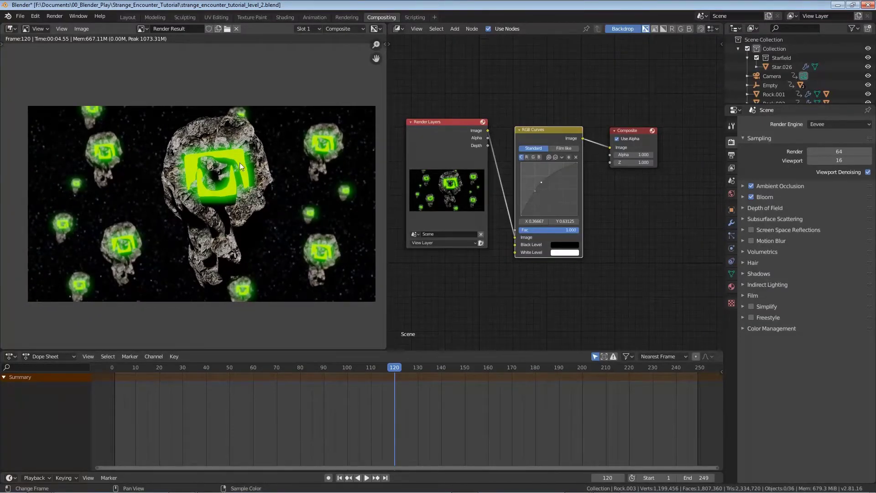
key(m)
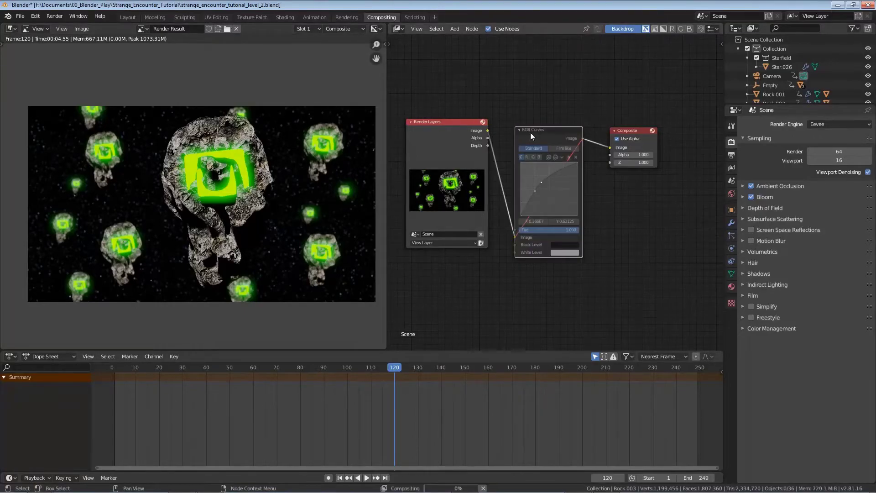
key(m)
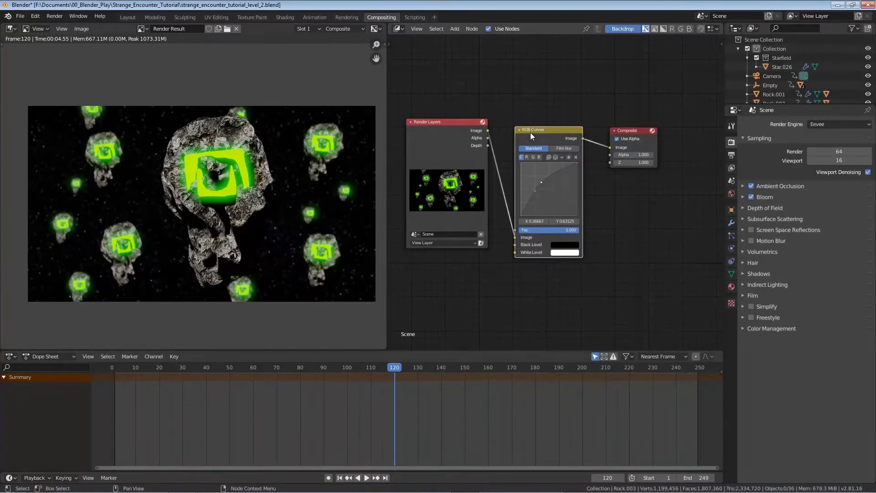
- Fine-tune the combined curve's lower point to about X 0.24, Y 0.42, check the render up close and in full, and save the file
click(535, 192)
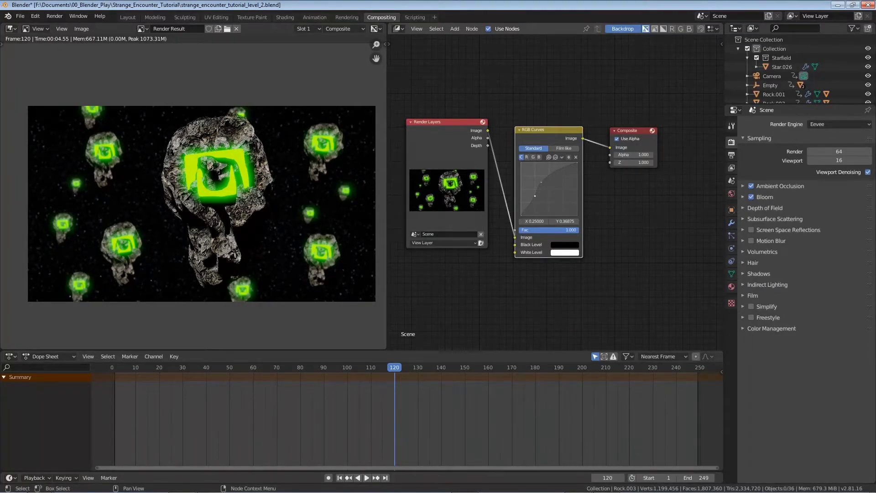
key(m)
key(m)
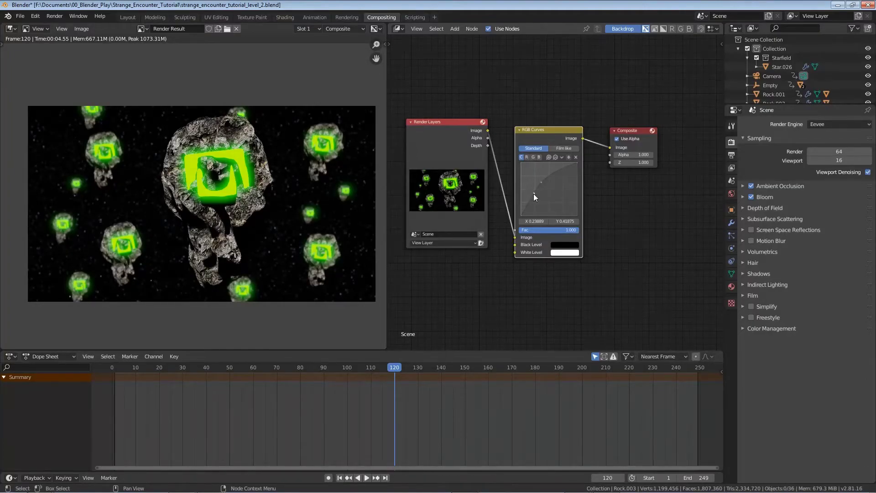
drag(533, 194, 533, 194)
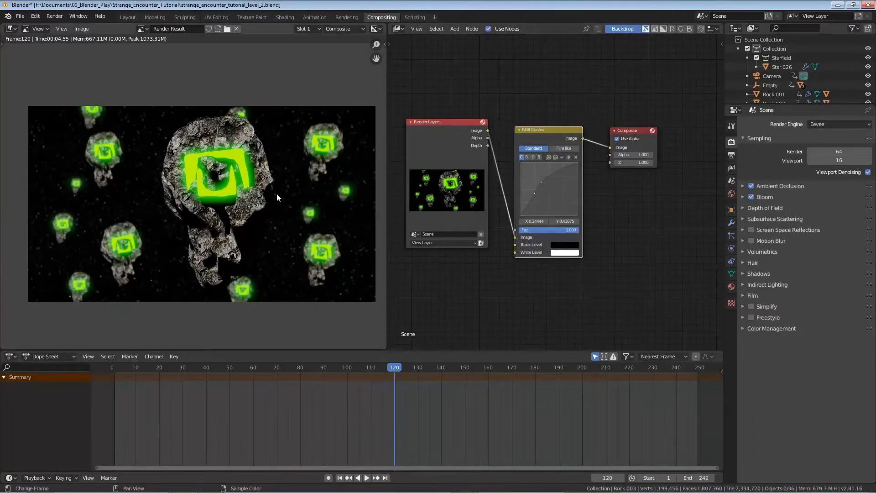
scroll(278, 194, up, 3)
middle_drag(280, 193, 231, 203)
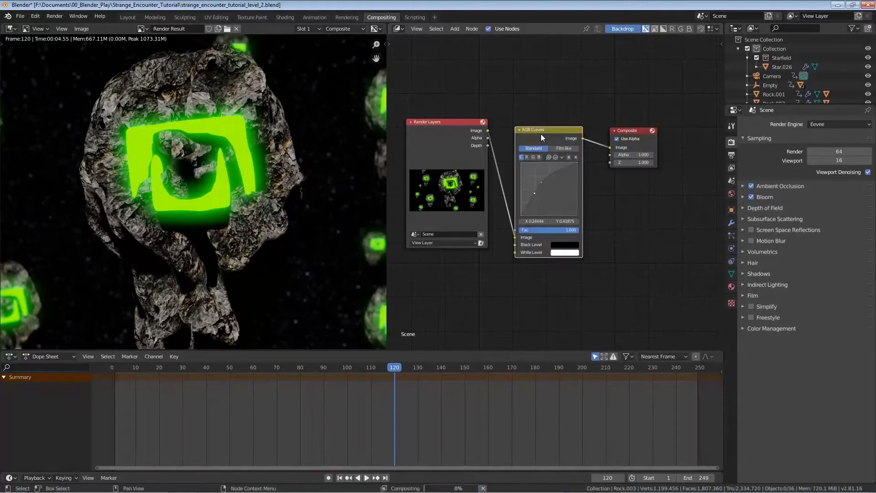
scroll(250, 178, down, 4)
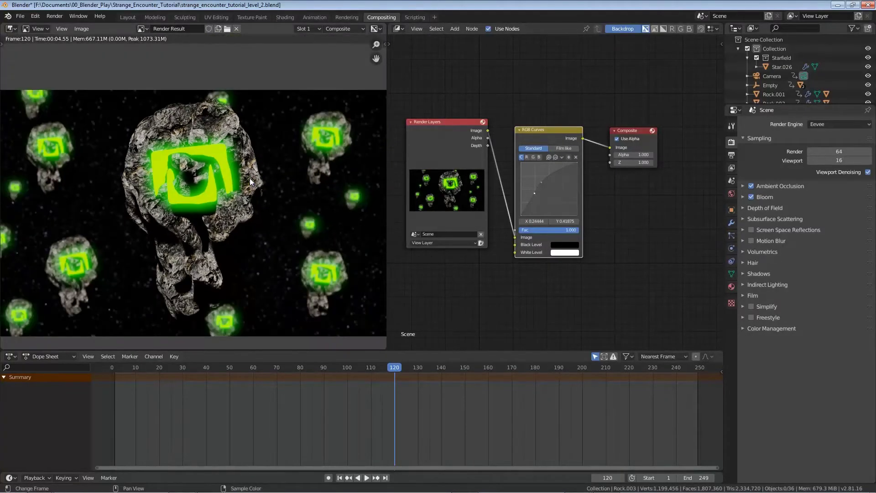
scroll(253, 187, down, 1)
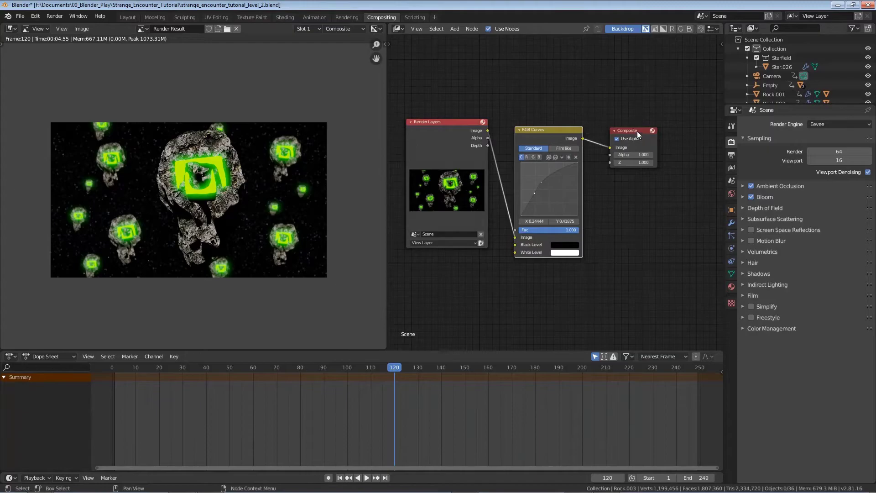
key(ctrl+s)
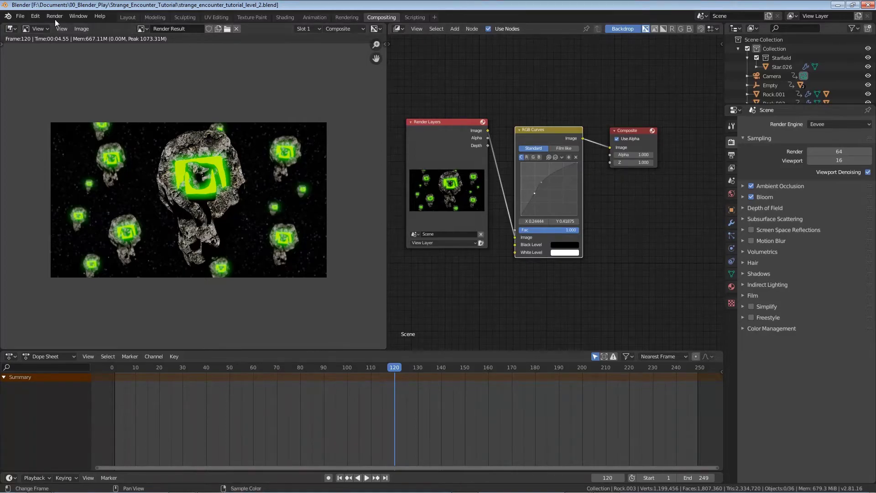
- Append the Film Grain node tree from Film Grain.blend in the nested Blender-Compositor-Extra-Nodes-master folder
click(23, 18)
click(40, 116)
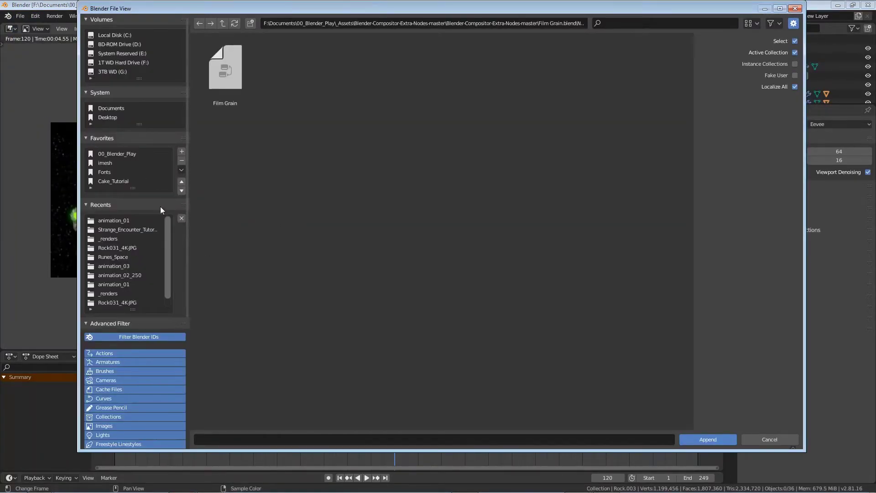
click(223, 24)
click(223, 23)
click(223, 24)
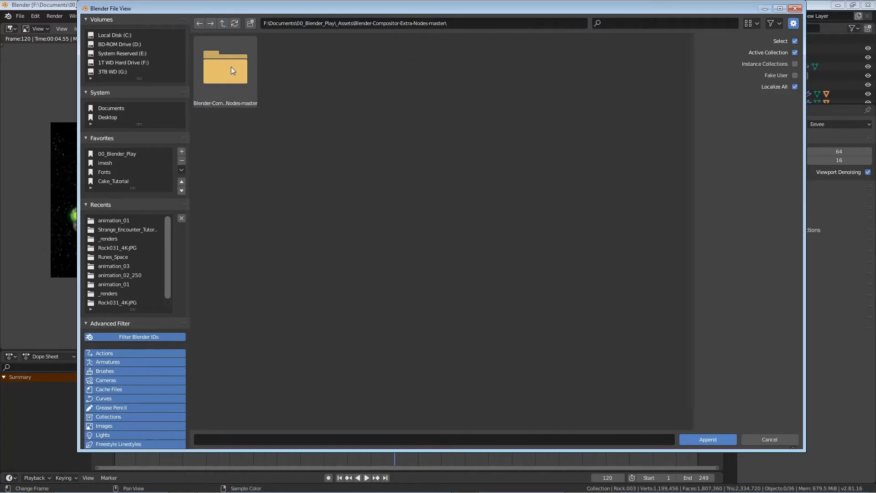
click(221, 81)
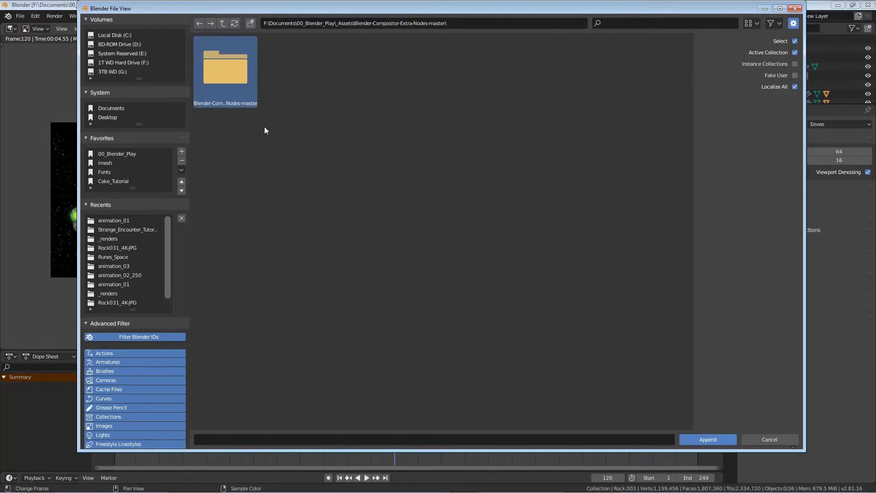
double_click(229, 70)
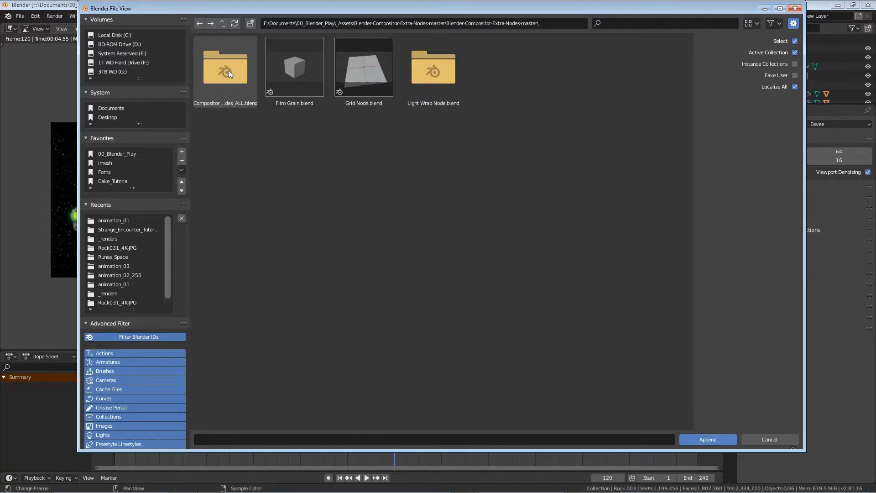
double_click(294, 67)
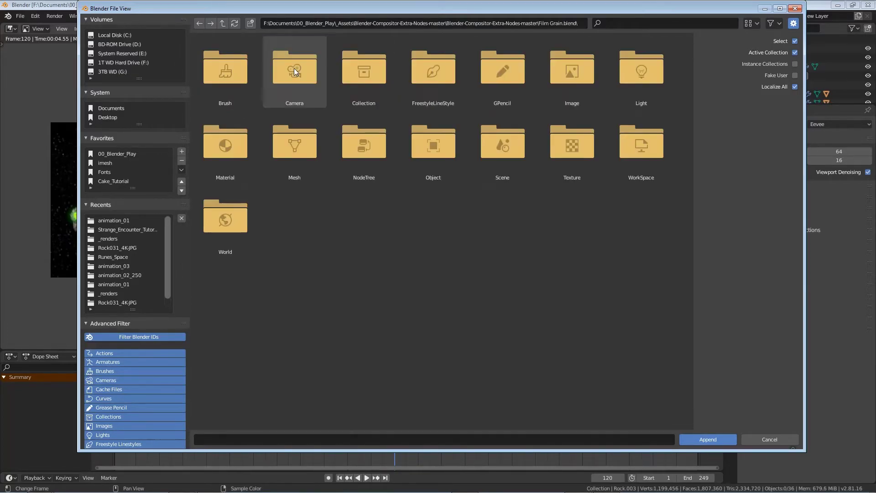
double_click(363, 145)
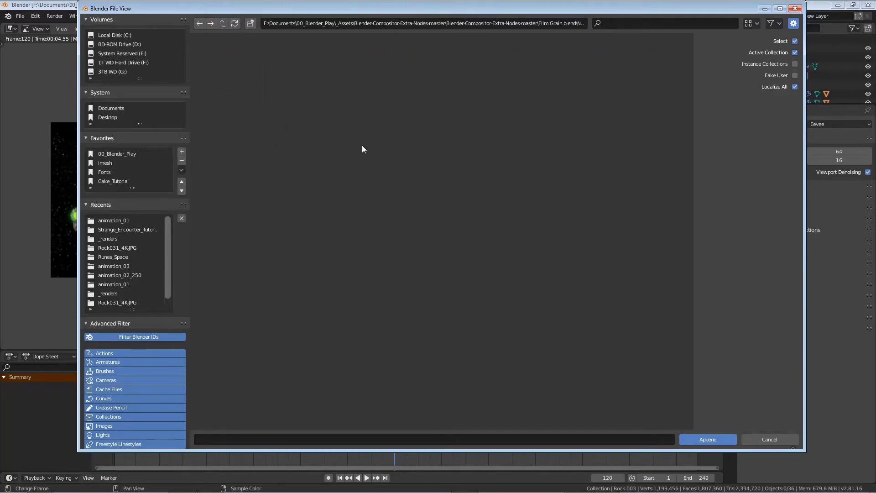
double_click(226, 69)
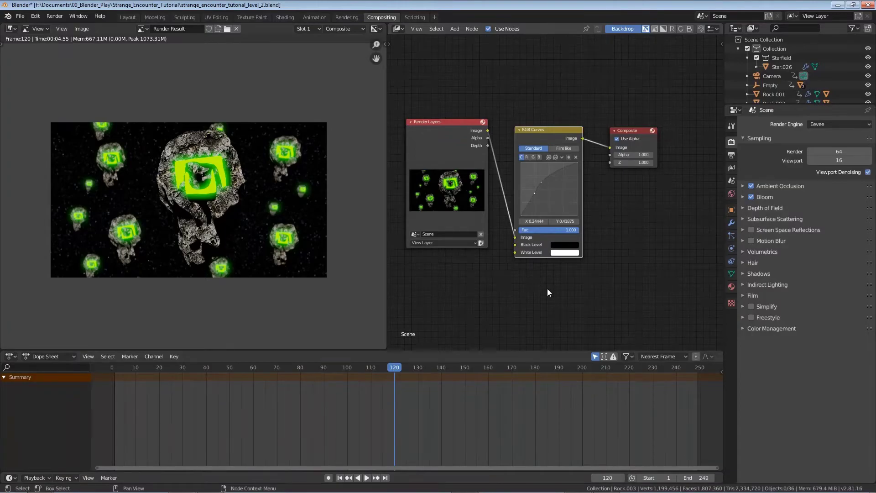
- Add the Film Grain node group to the compositor and place it below the RGB Curves node
key(shift+a)
click(526, 266)
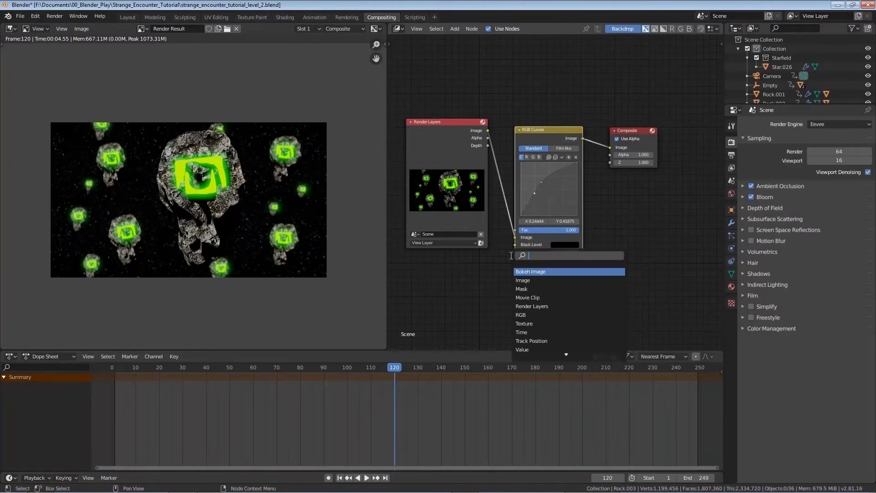
text(film)
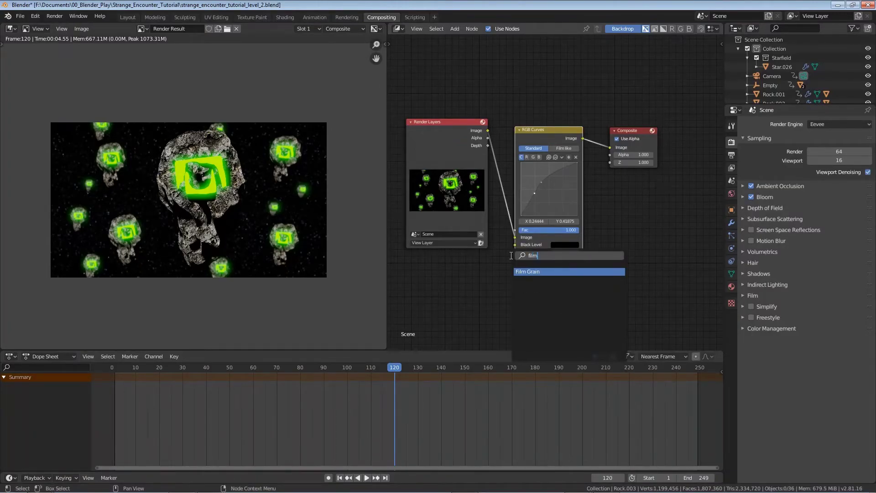
key(Return)
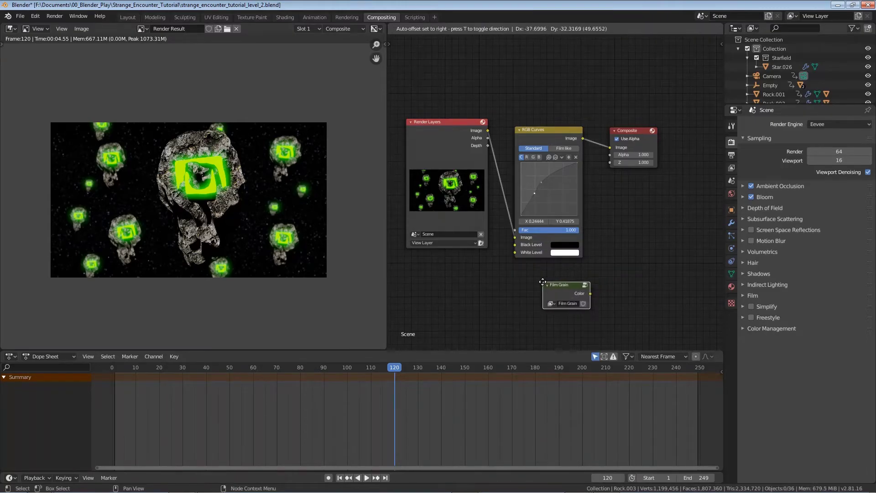
click(537, 281)
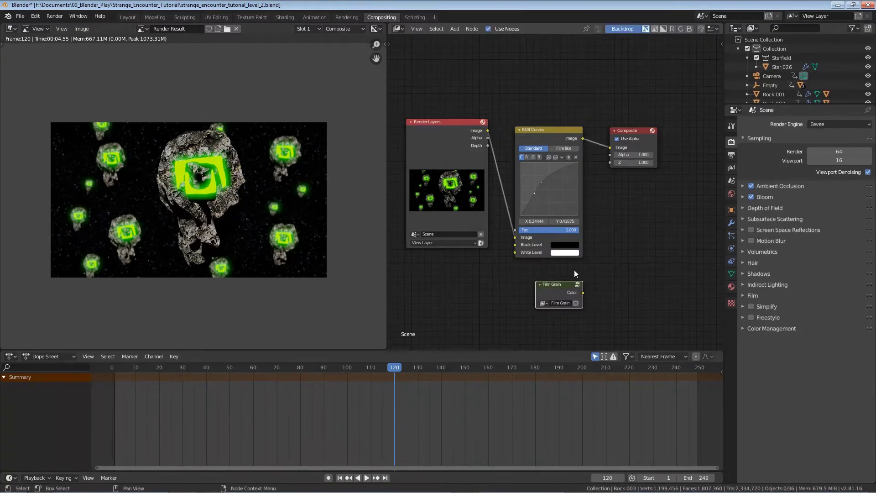
- Move the Composite node farther from RGB Curves and insert a Mix node on the link between them
click(631, 131)
drag(631, 132, 683, 133)
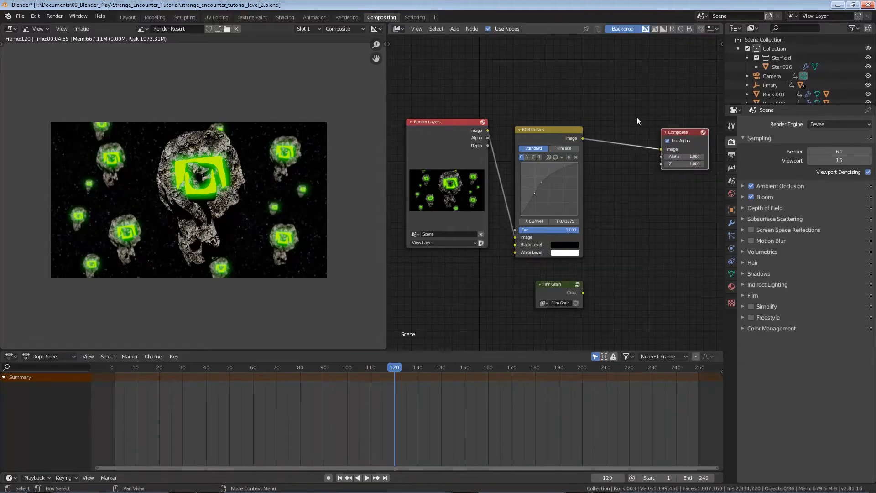
key(shift+a)
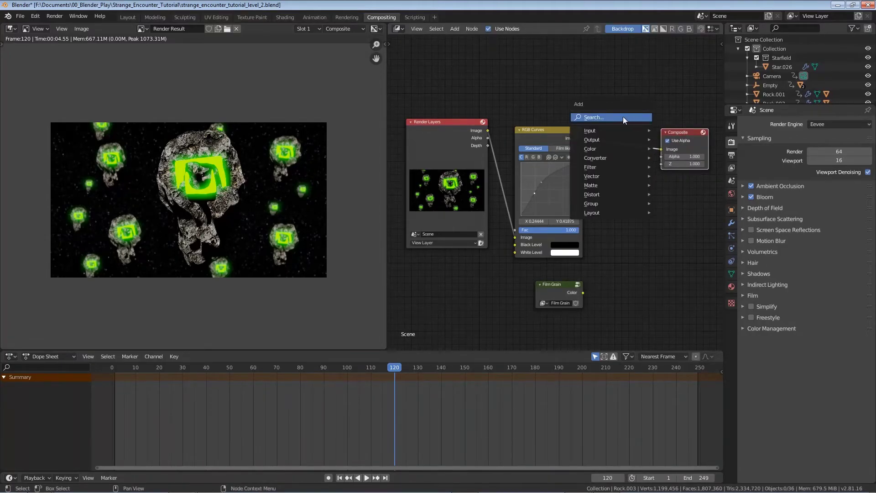
click(623, 117)
text(mix)
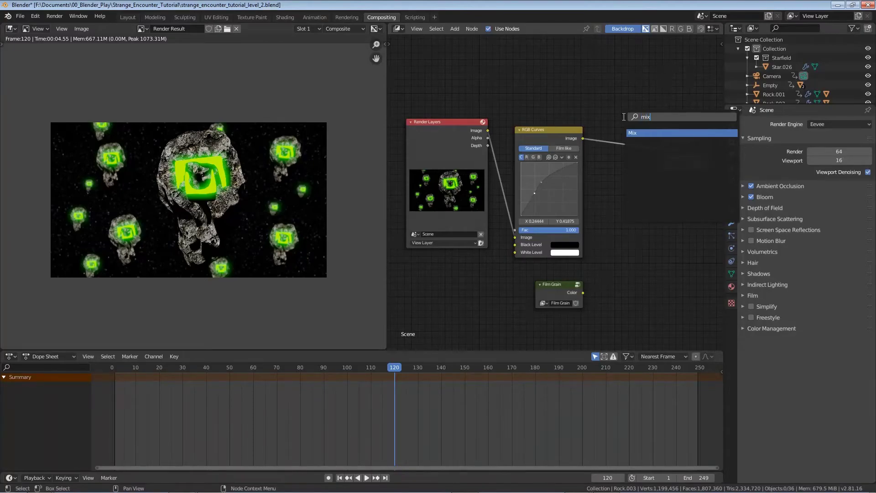
key(Return)
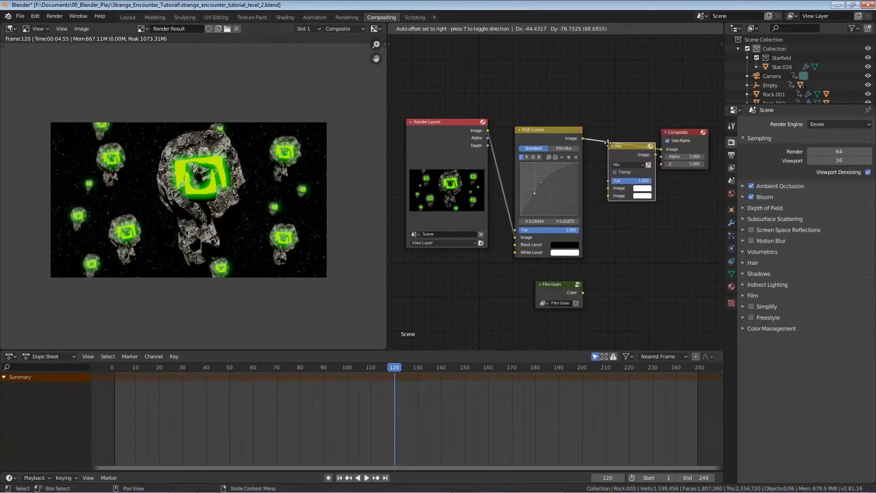
click(607, 136)
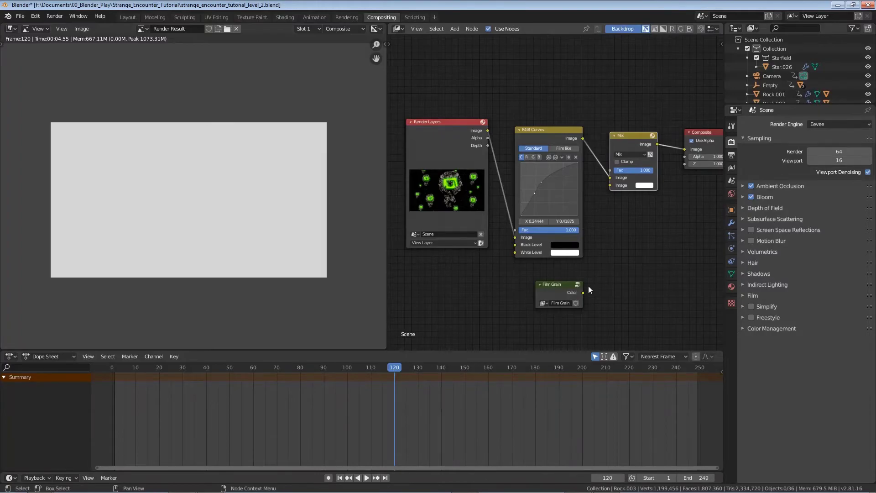
- Connect the Film Grain colour output to the Mix node's second Image input and set its blending mode to Overlay
drag(583, 292, 610, 184)
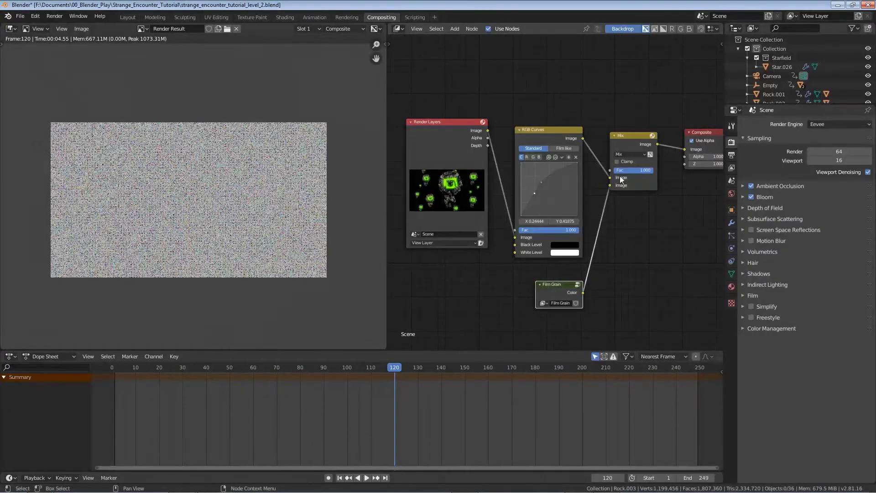
scroll(184, 219, up, 3)
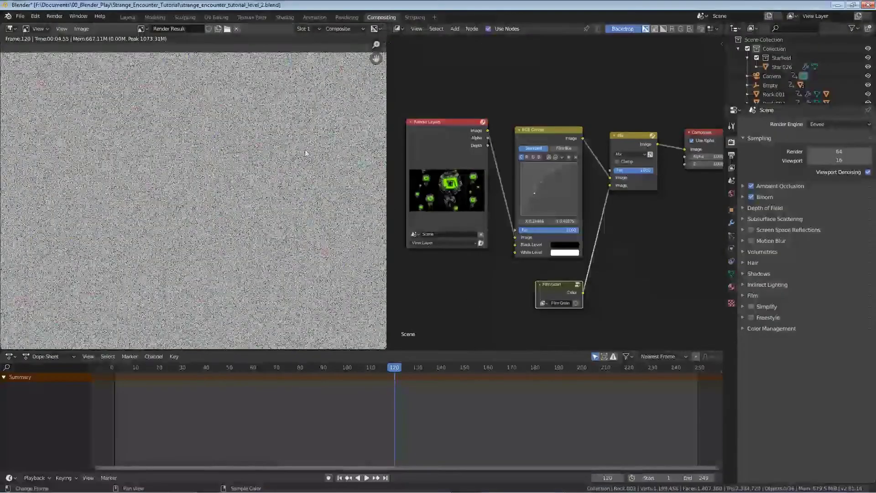
click(626, 155)
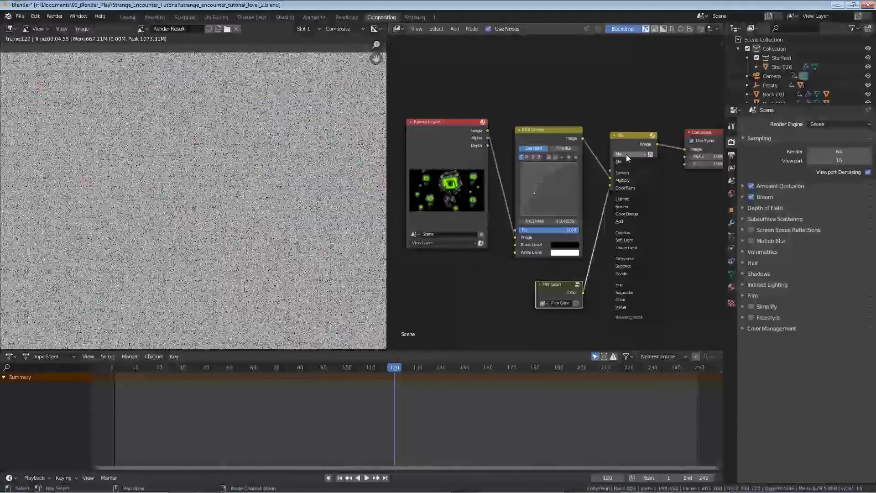
click(631, 233)
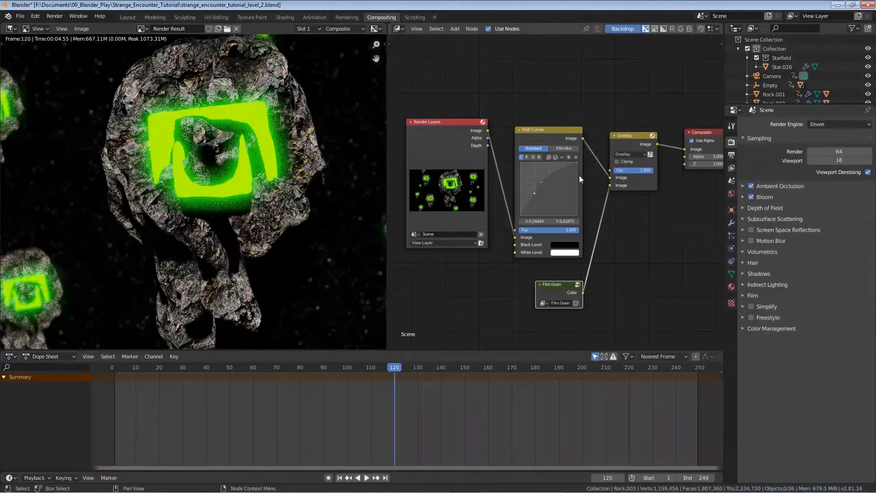
- Set the Overlay node's Fac to 0.4 to soften the grain
click(632, 170)
text(.4)
key(Return)
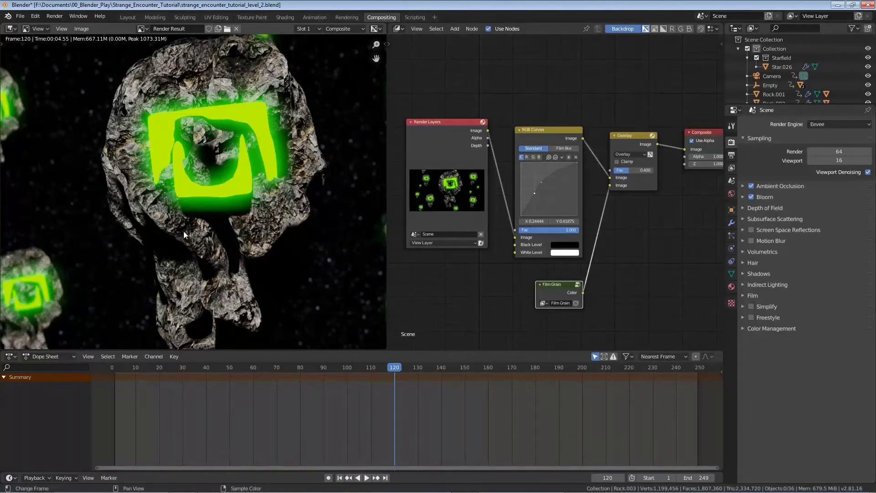
scroll(229, 151, down, 1)
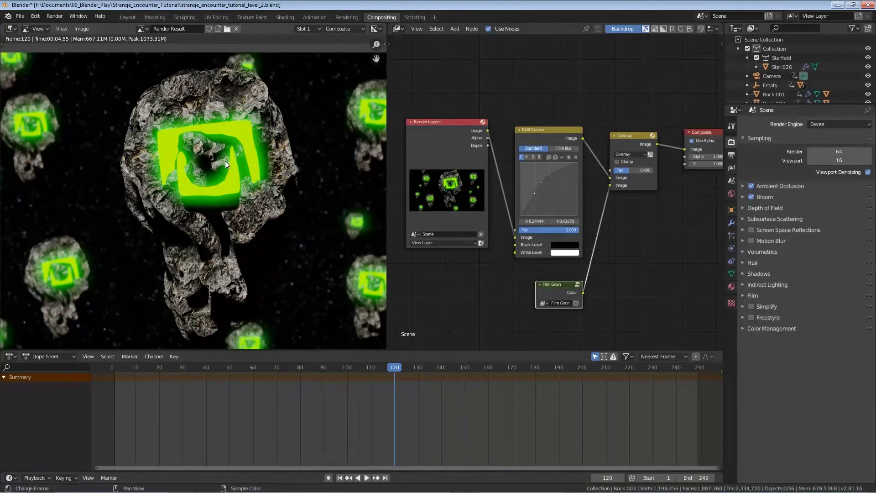
scroll(225, 160, up, 1)
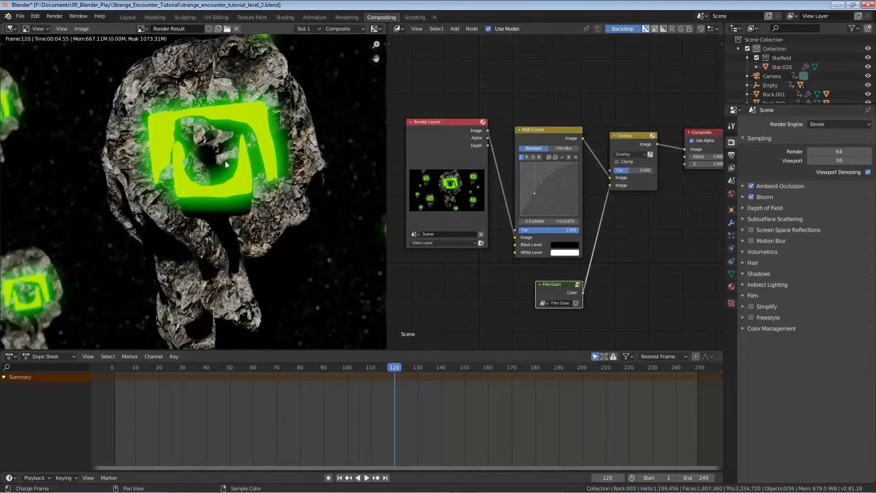
click(630, 154)
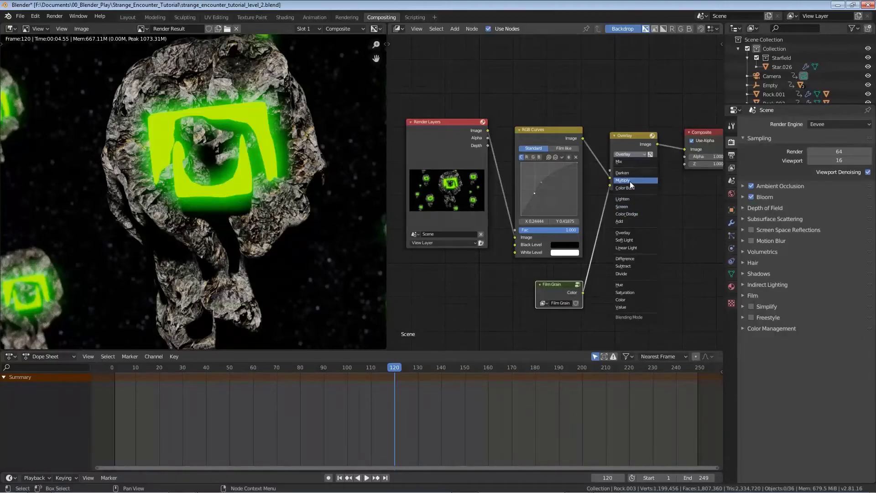
key(Escape)
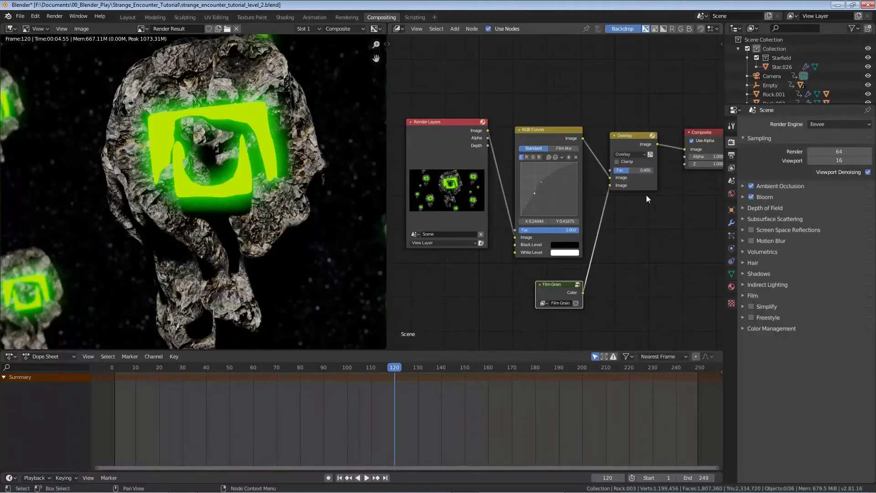
- Try Fac values of 0.2 and 0.6 on the Overlay node and compare the grain strength in the render
click(639, 171)
key(BackSpace)
text(.2)
key(Return)
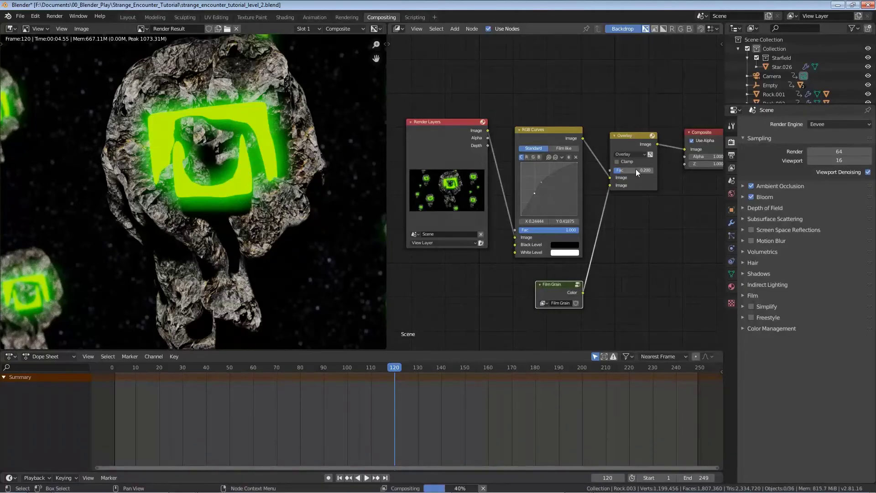
click(636, 170)
text(.6)
key(Return)
scroll(202, 175, down, 3)
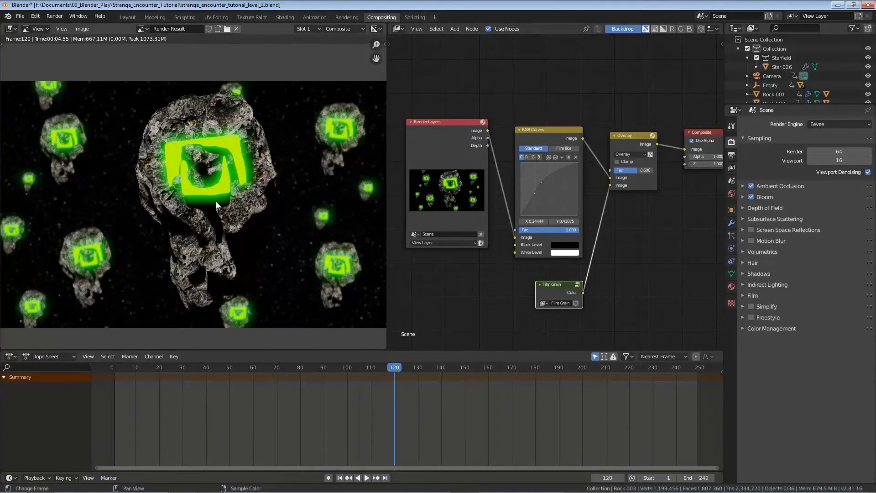
scroll(215, 201, up, 5)
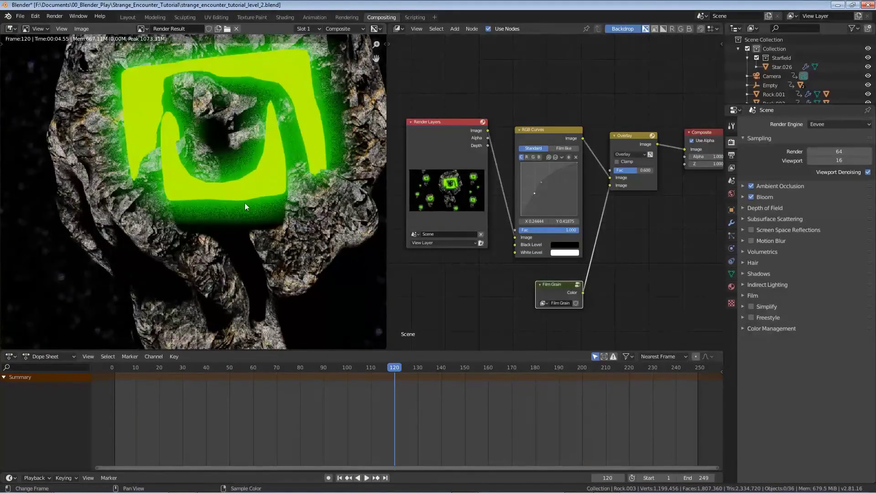
- Return the Overlay node's Fac to 0.4 and check the grain across the whole image
click(641, 170)
text(0.4)
key(Return)
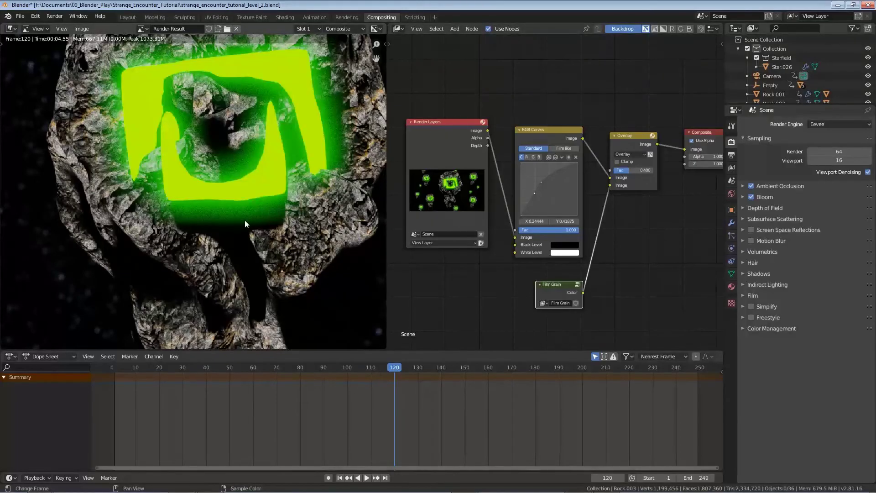
scroll(242, 222, down, 5)
- Mute and unmute the Overlay node twice to compare the image with and without film grain
click(624, 138)
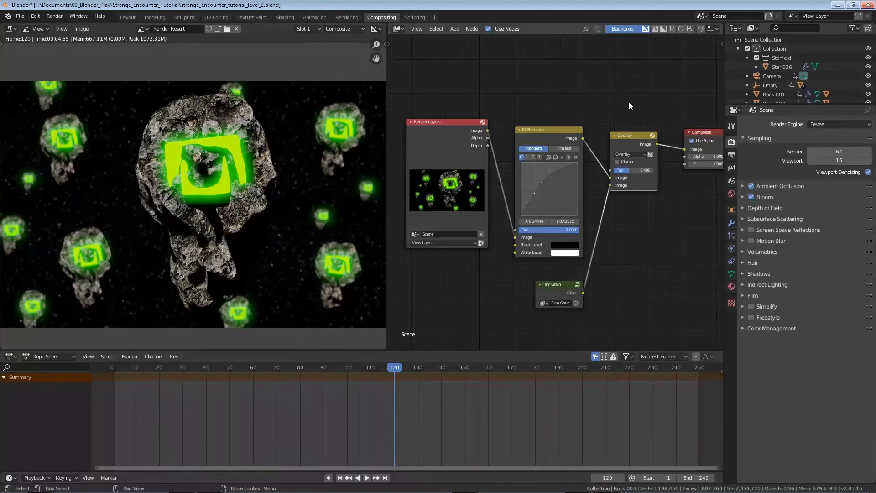
key(m)
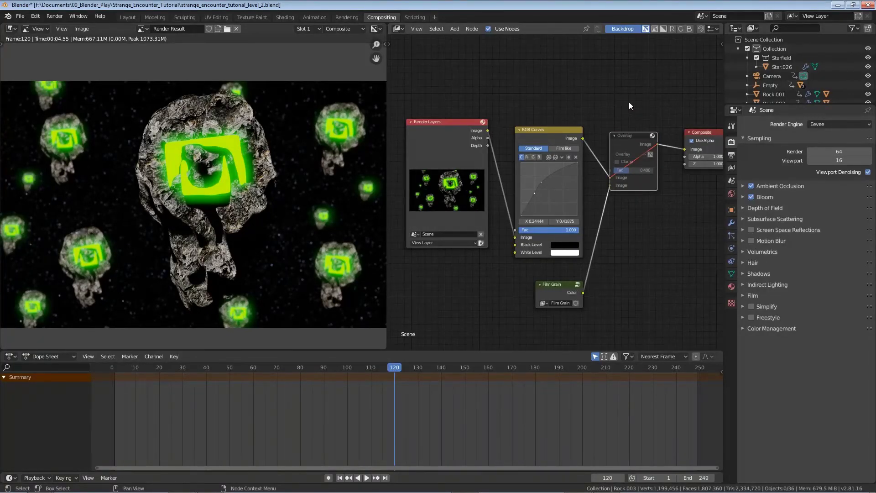
key(m)
key(m)
key(m)
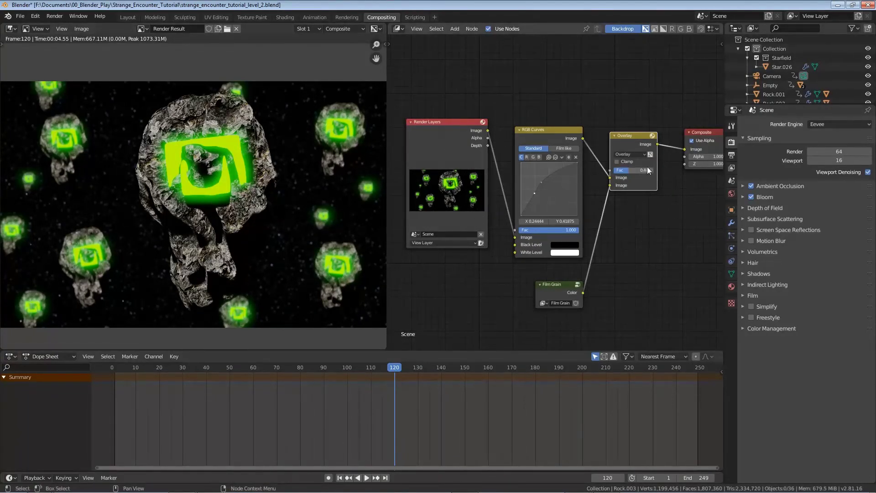
- Set the Overlay node's Fac to 0.5 and save the blend file
text(0.5)
key(Return)
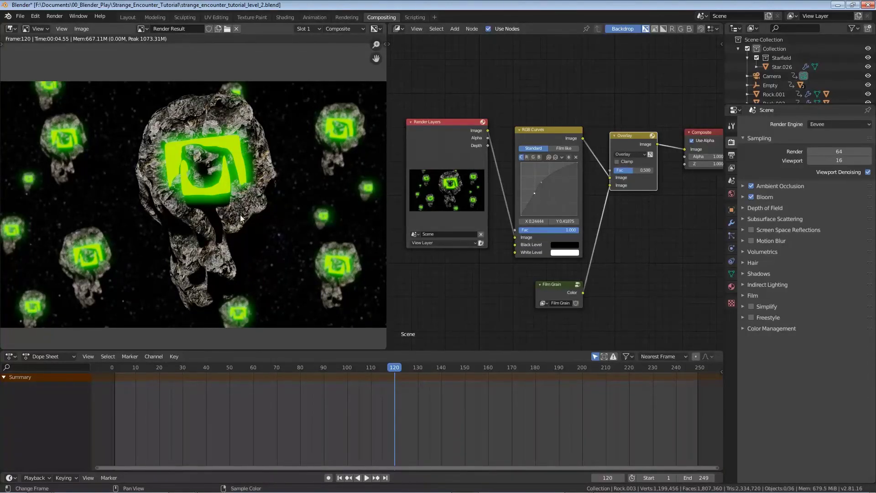
key(ctrl+s)
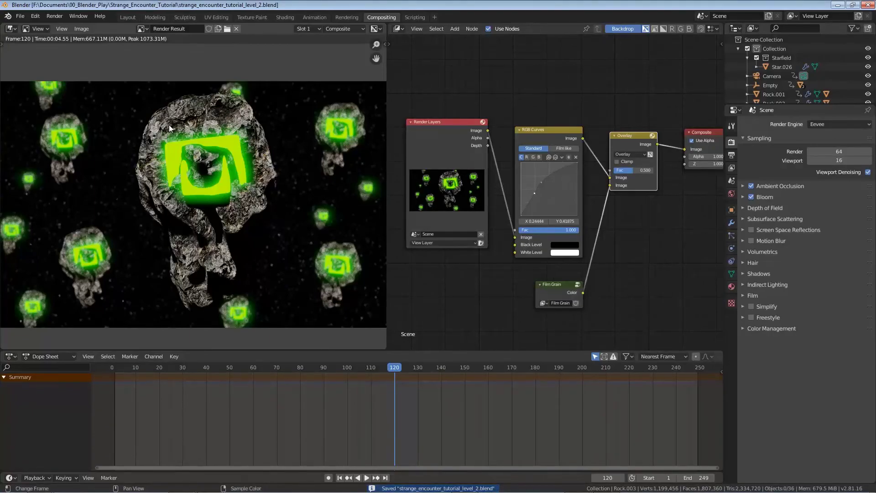
- Render the full animation with the finished compositing setup
click(54, 17)
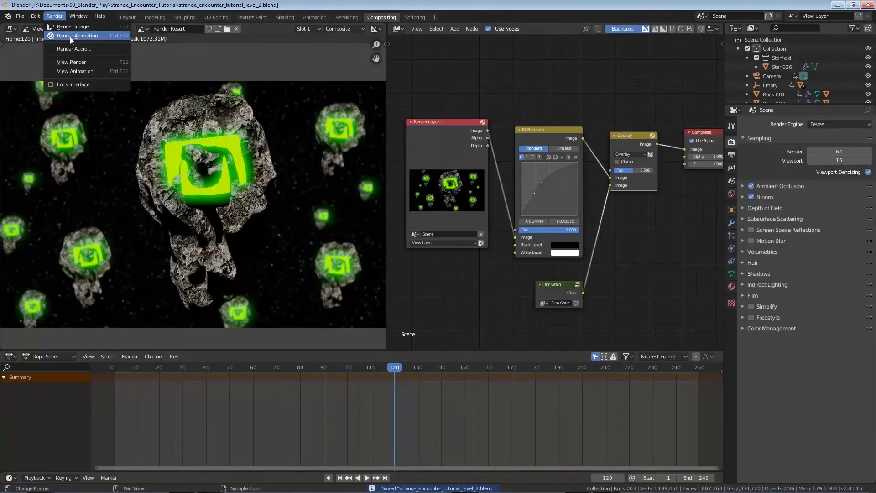
key(ctrl+s)
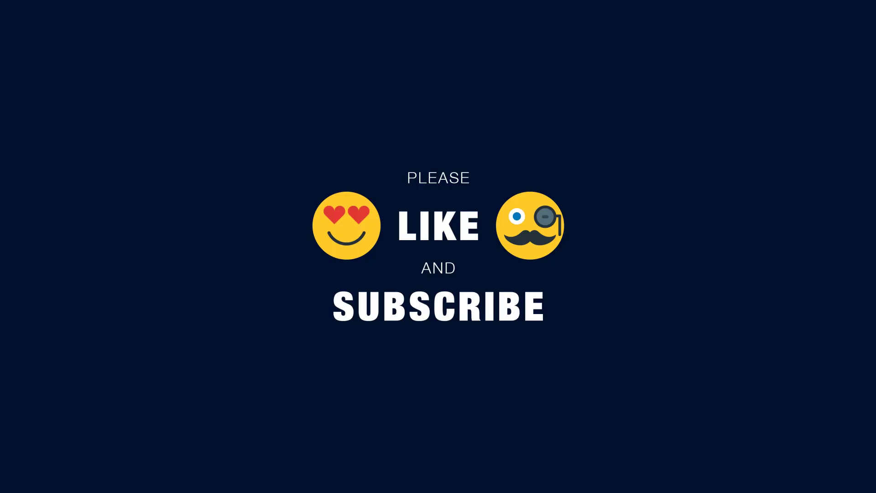